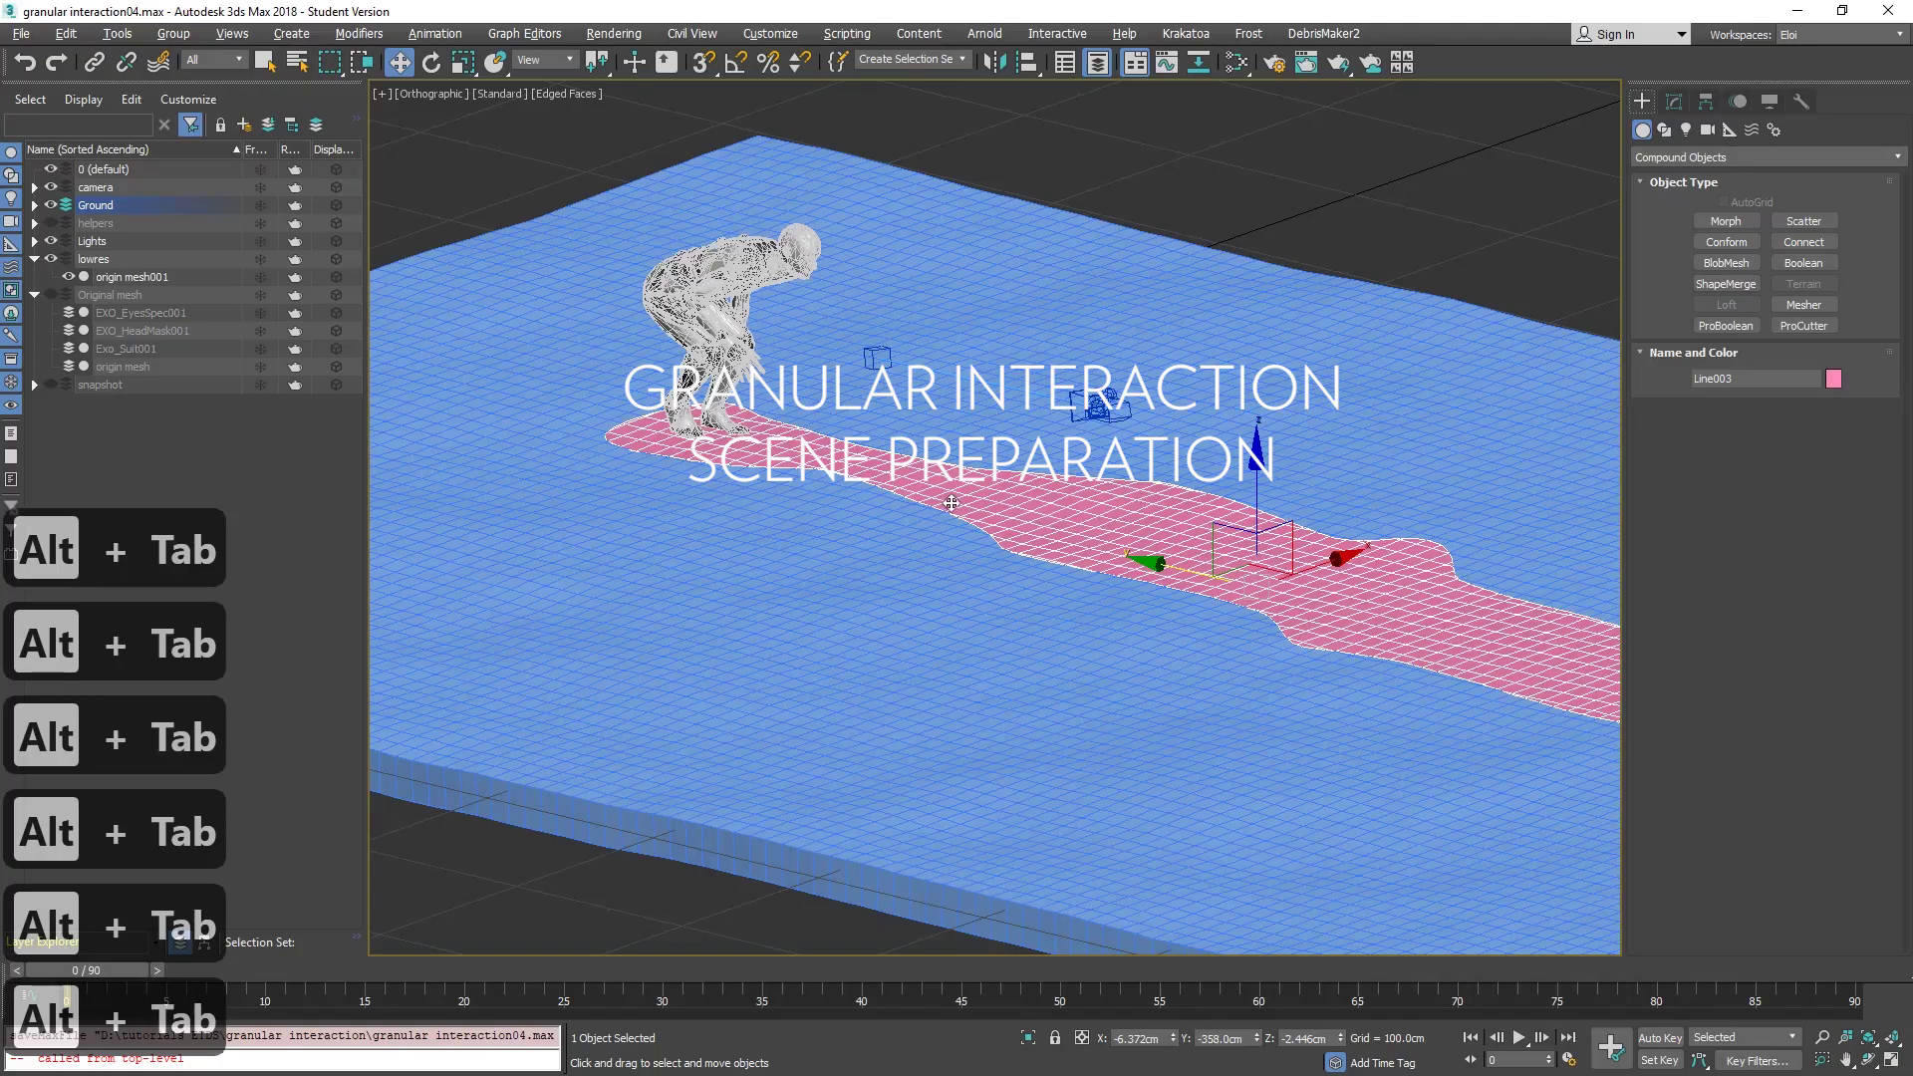
# Step: Put the pink emitter shape on a new layer named 'emitter sand' and hide it
pyautogui.click(245, 124)
pyautogui.doubleClick(106, 247)
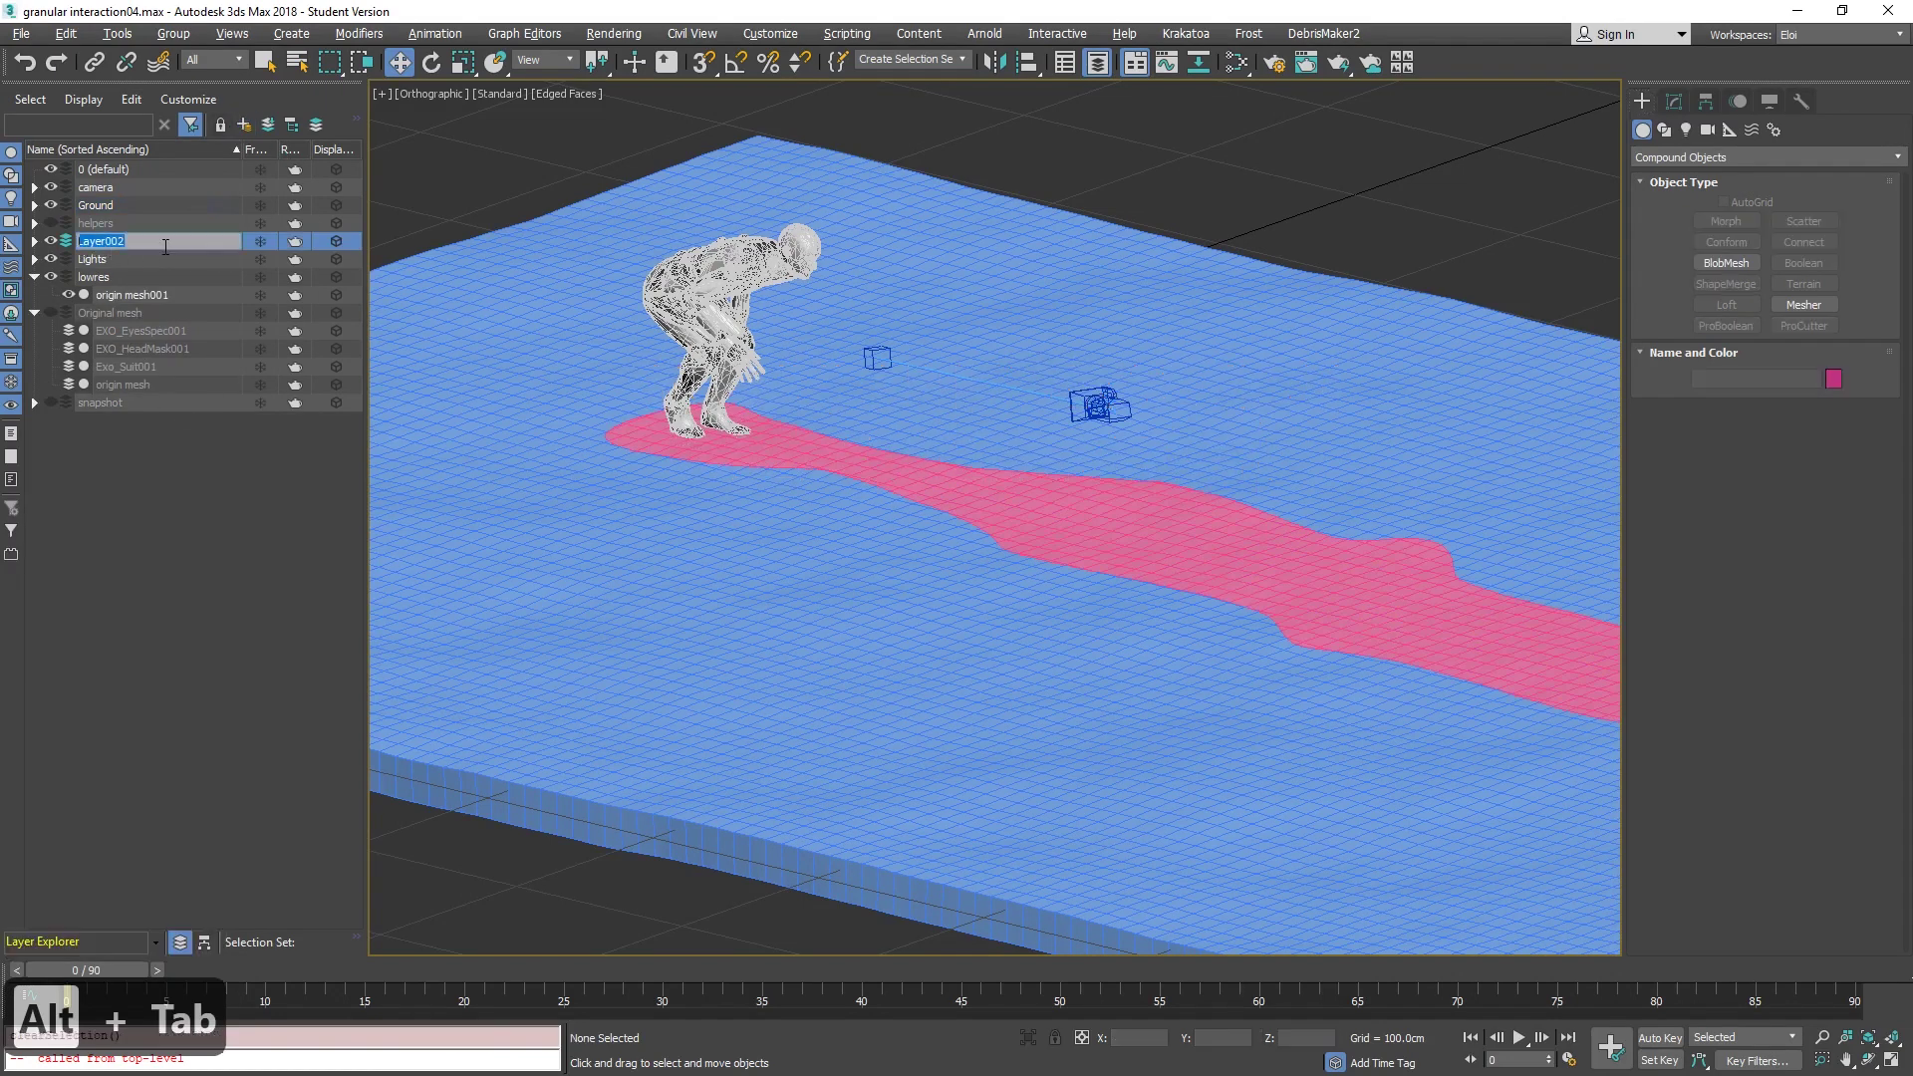
pyautogui.write('emitter')
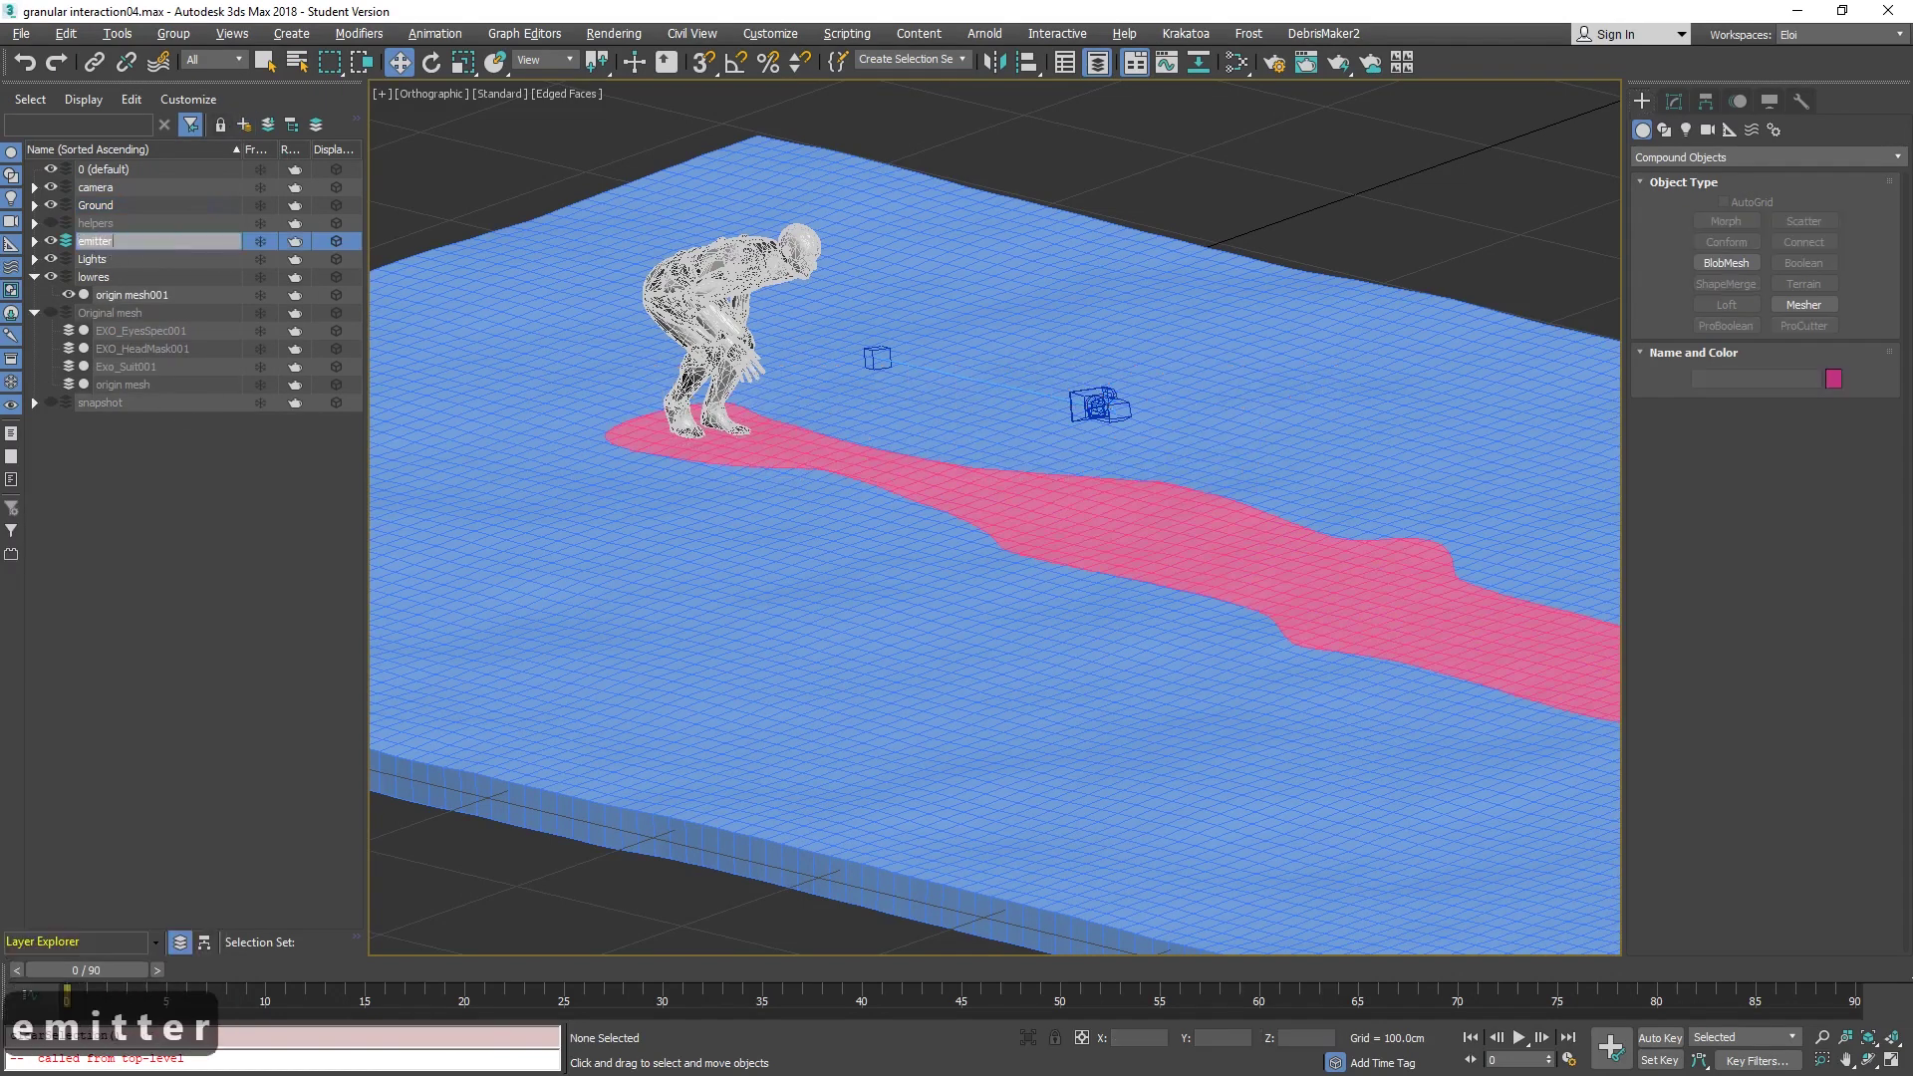
pyautogui.write(' sand')
pyautogui.press('Return')
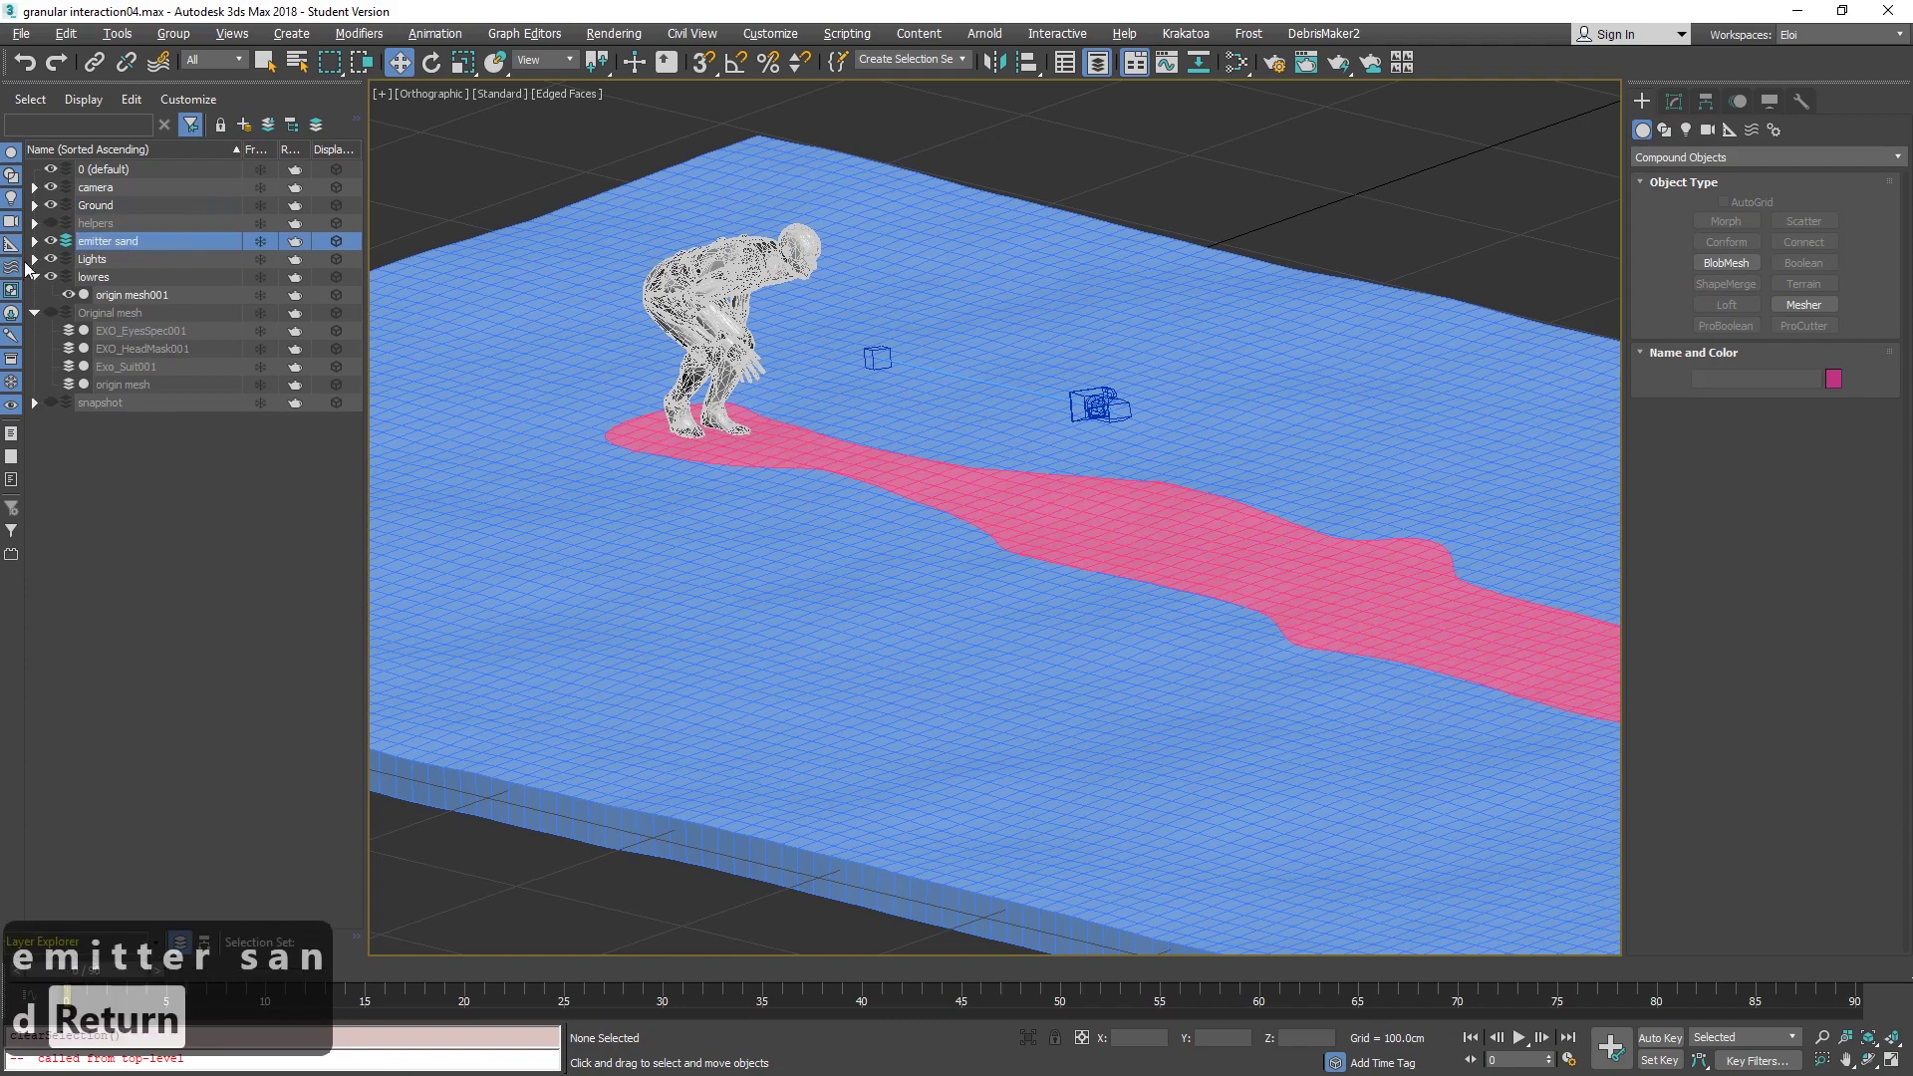
pyautogui.click(57, 238)
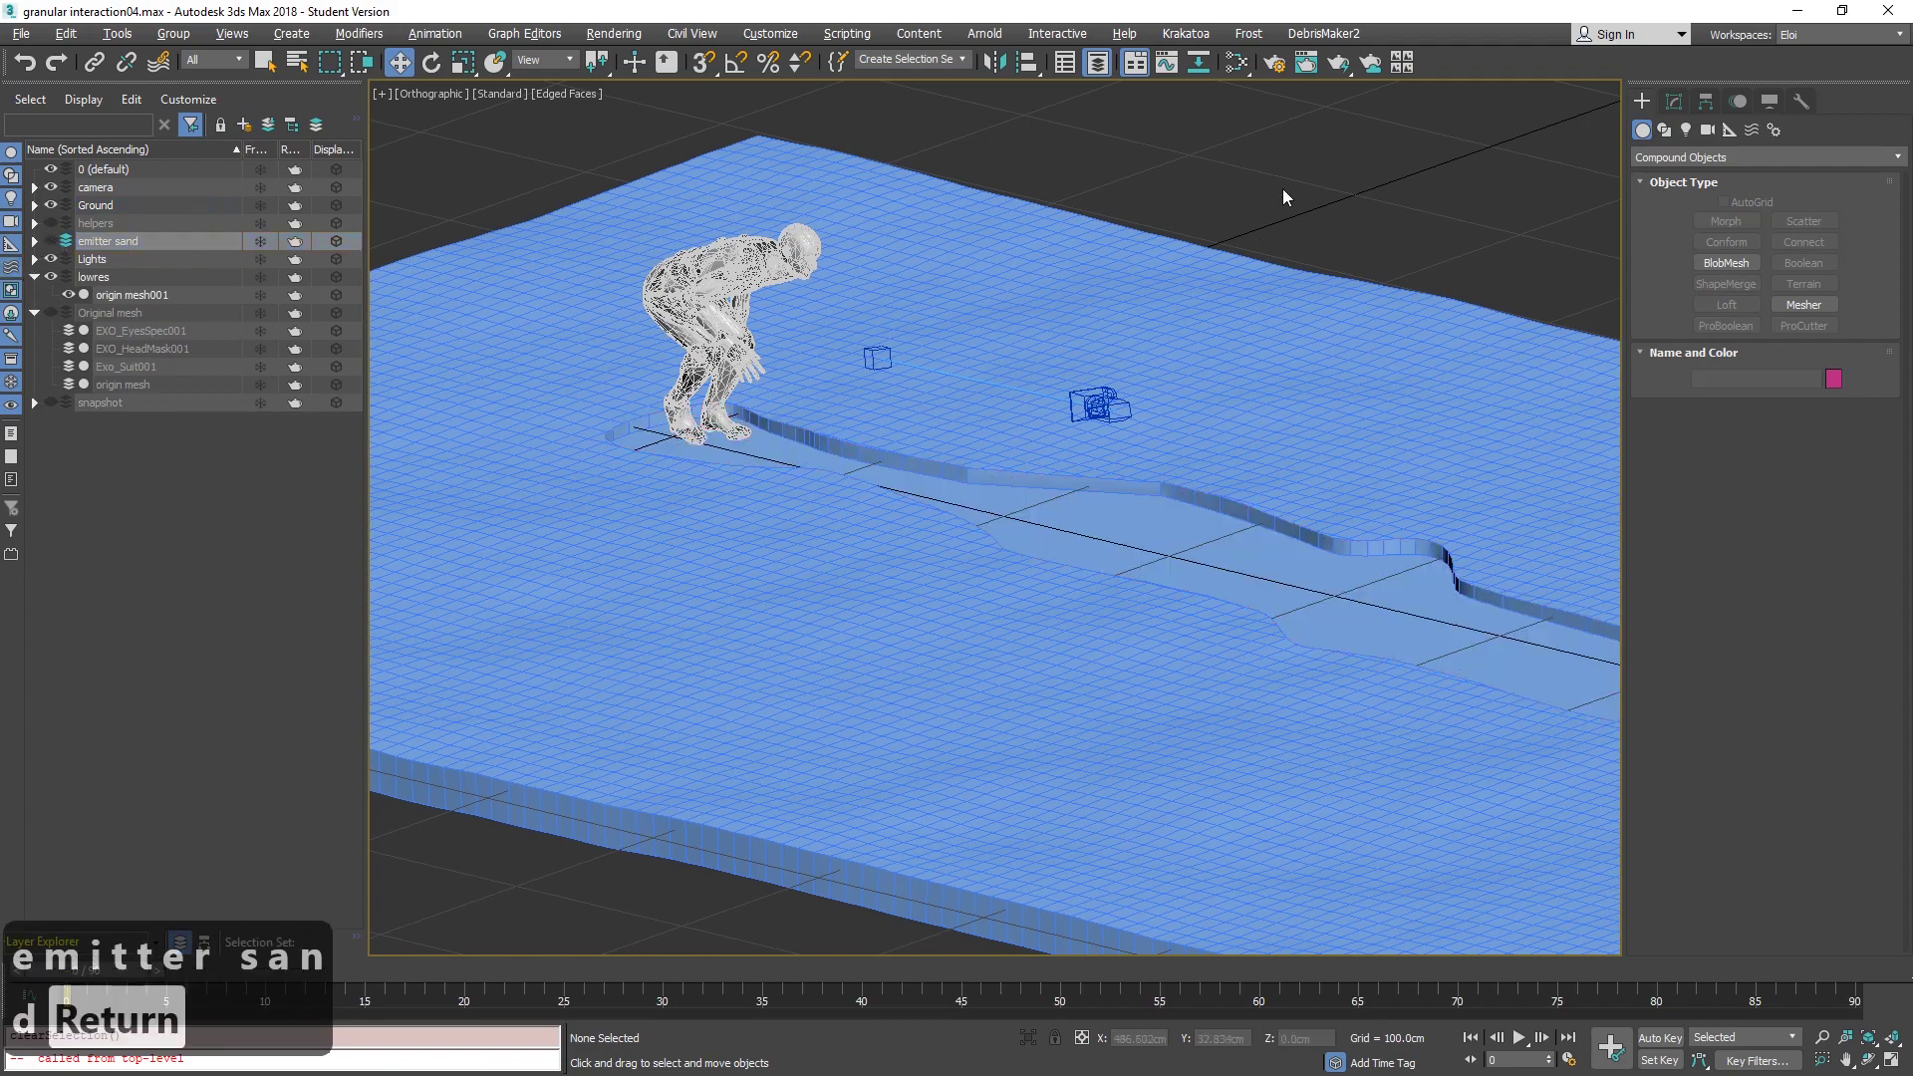
# Step: Check the ground object's modifiers and colour, deselect it, and turn off Edged Faces
pyautogui.click(1212, 280)
pyautogui.click(1675, 100)
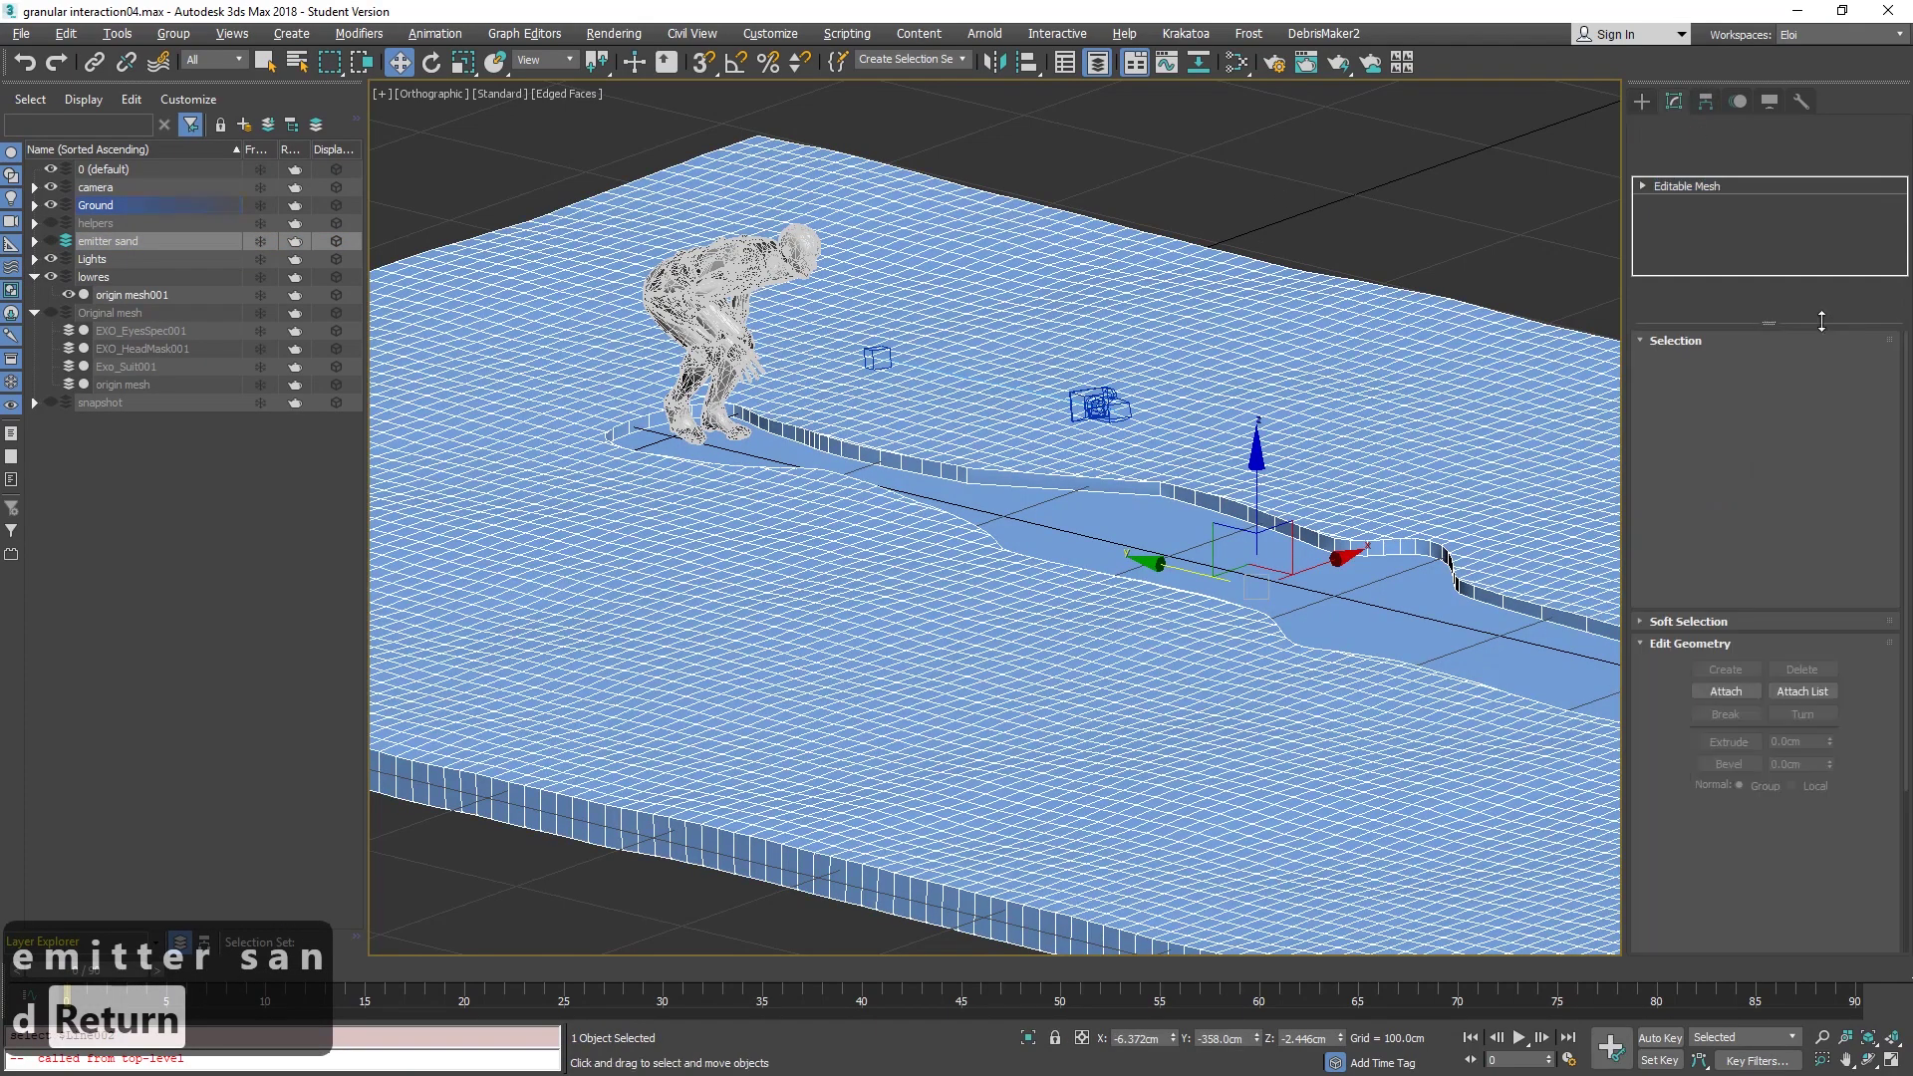
pyautogui.click(1901, 131)
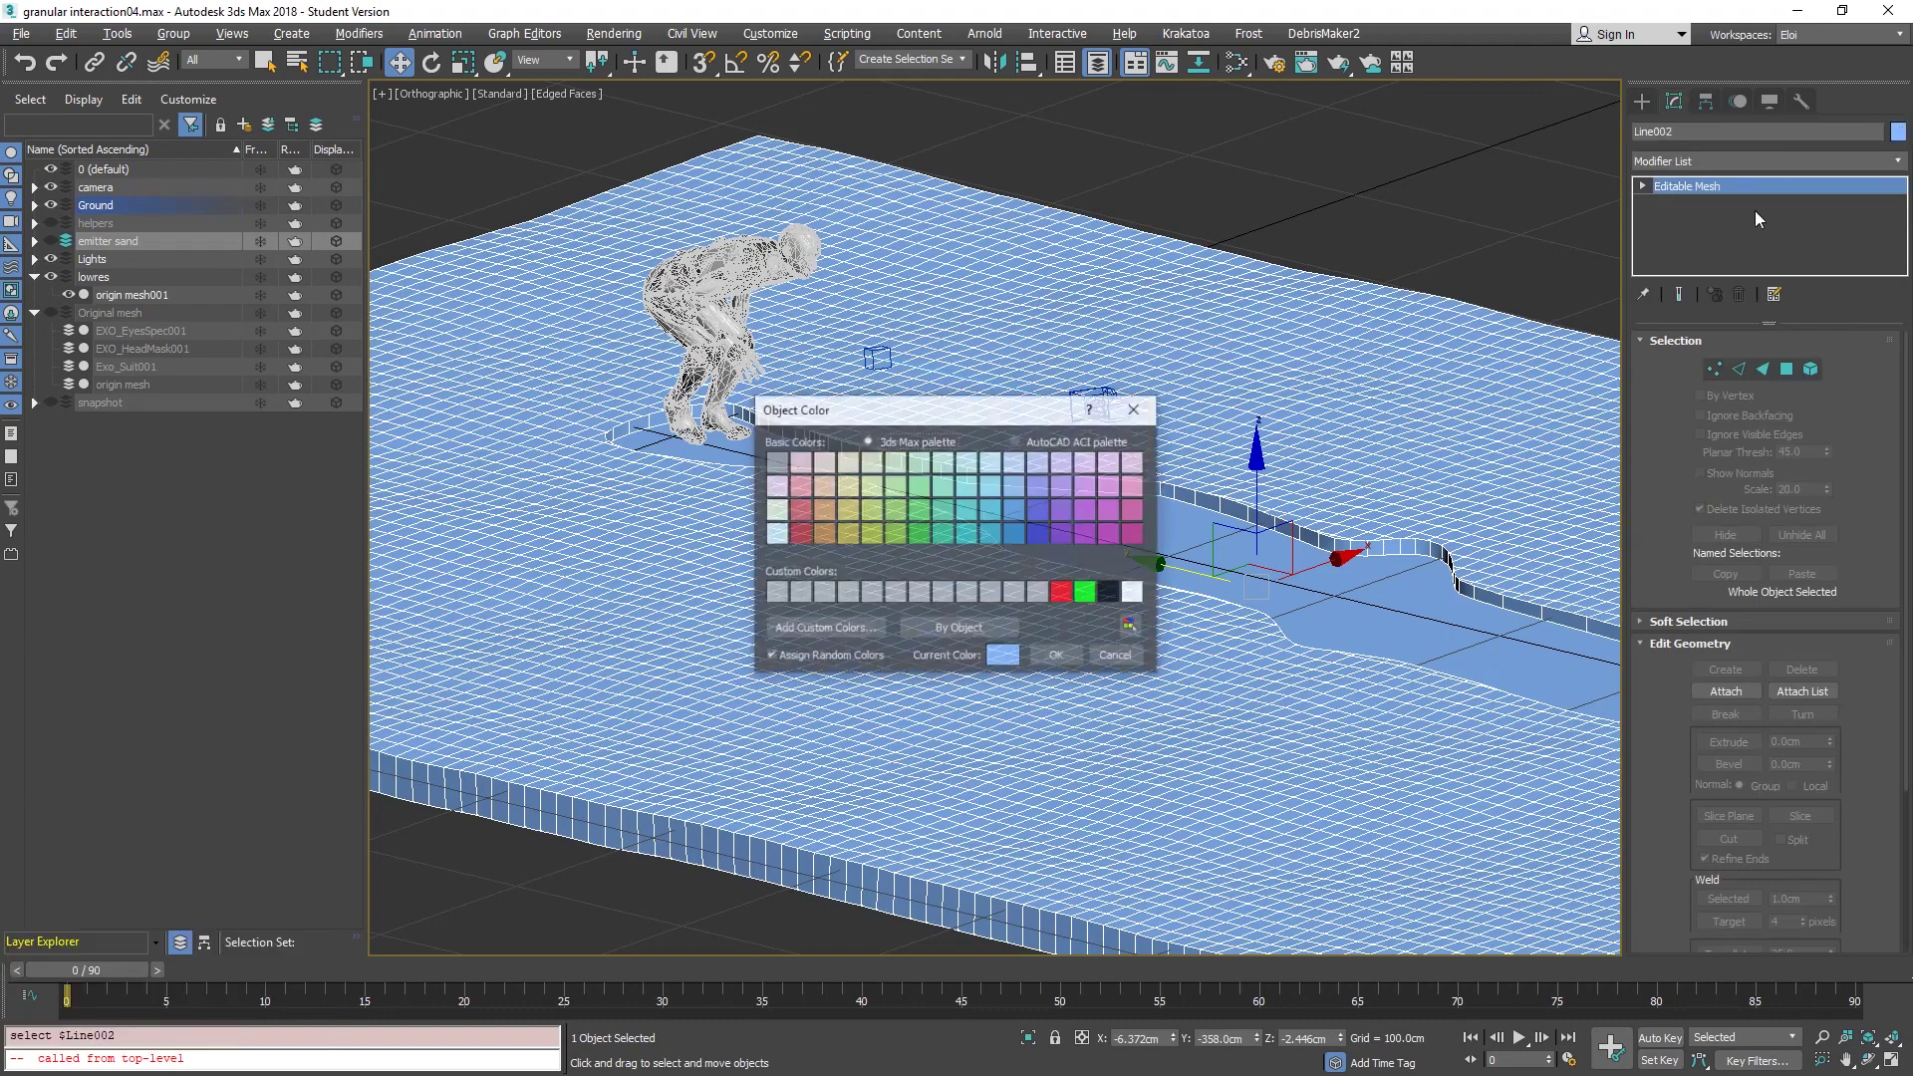
pyautogui.press('Escape')
pyautogui.click(1423, 217)
pyautogui.press('F4')
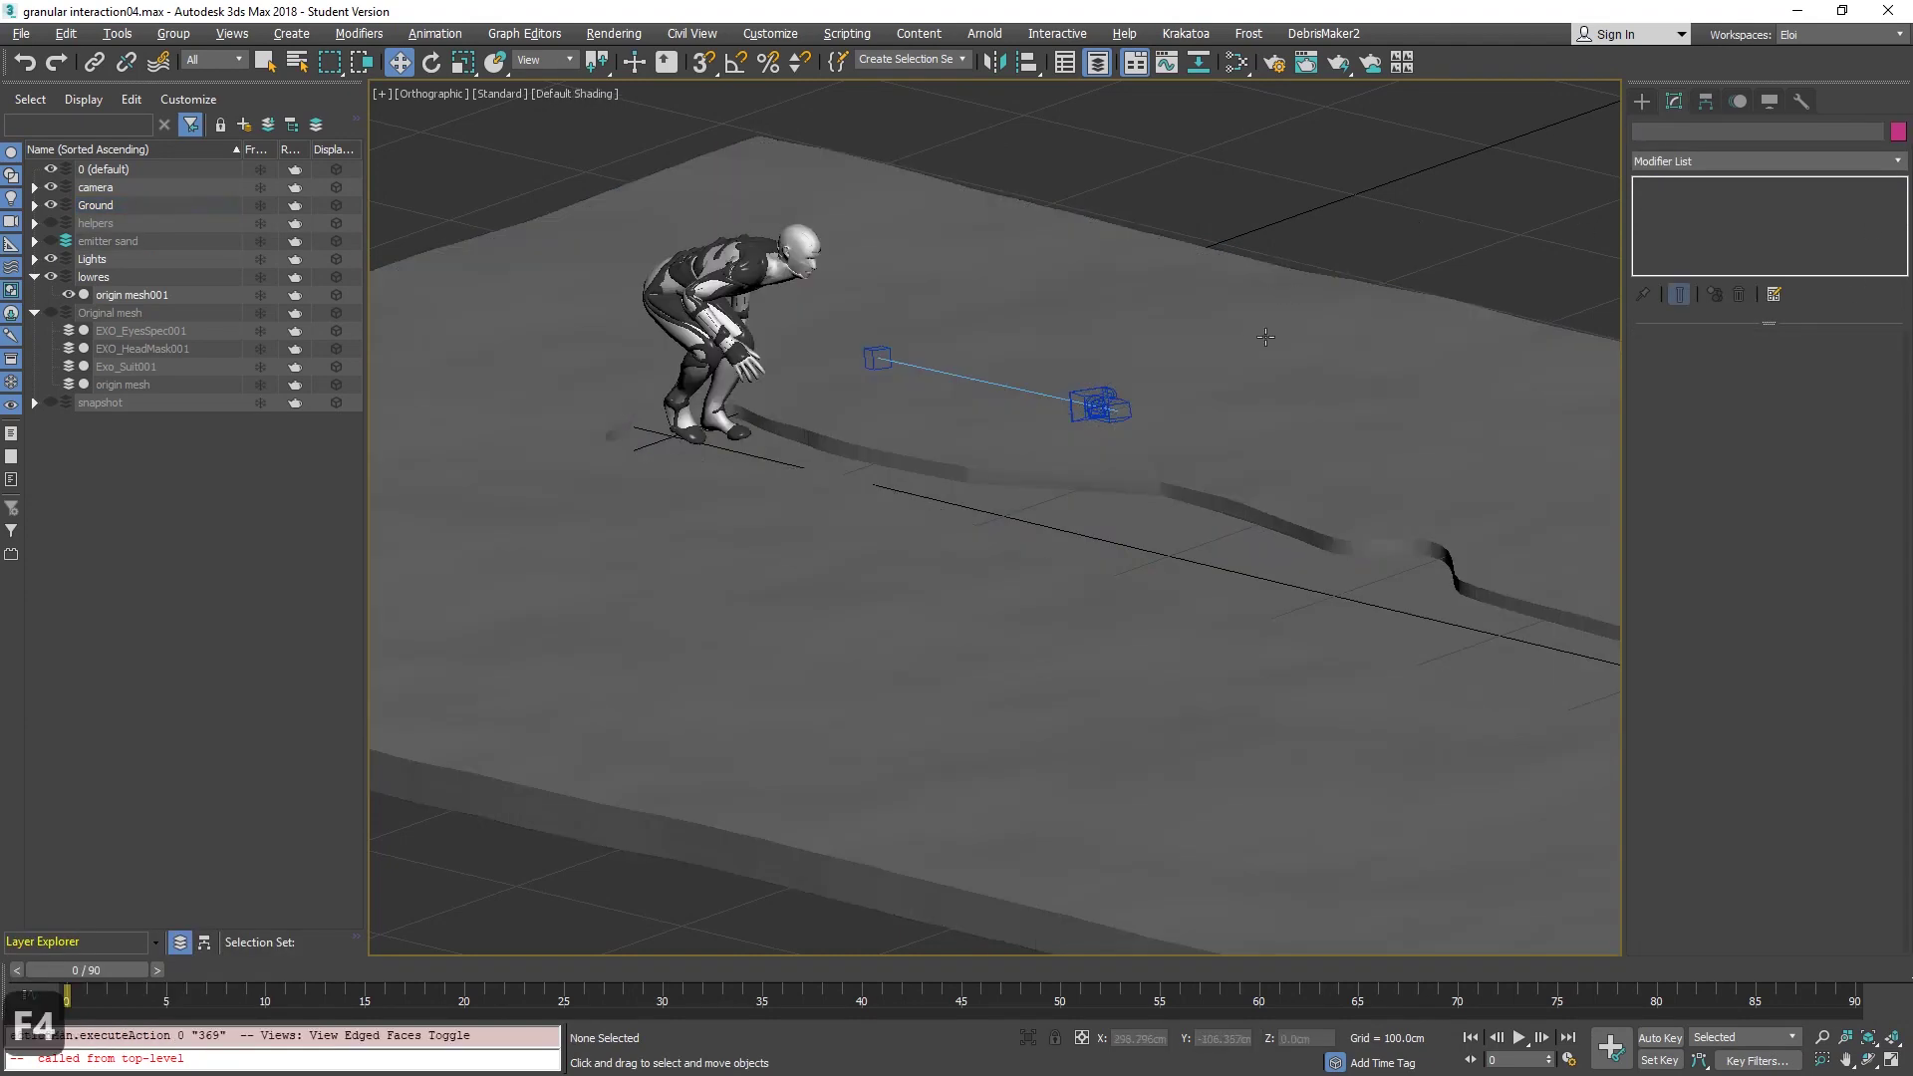
# Step: Start a Krakatoa PRT Loader, then abort at the hidden-layer warning
pyautogui.click(1641, 101)
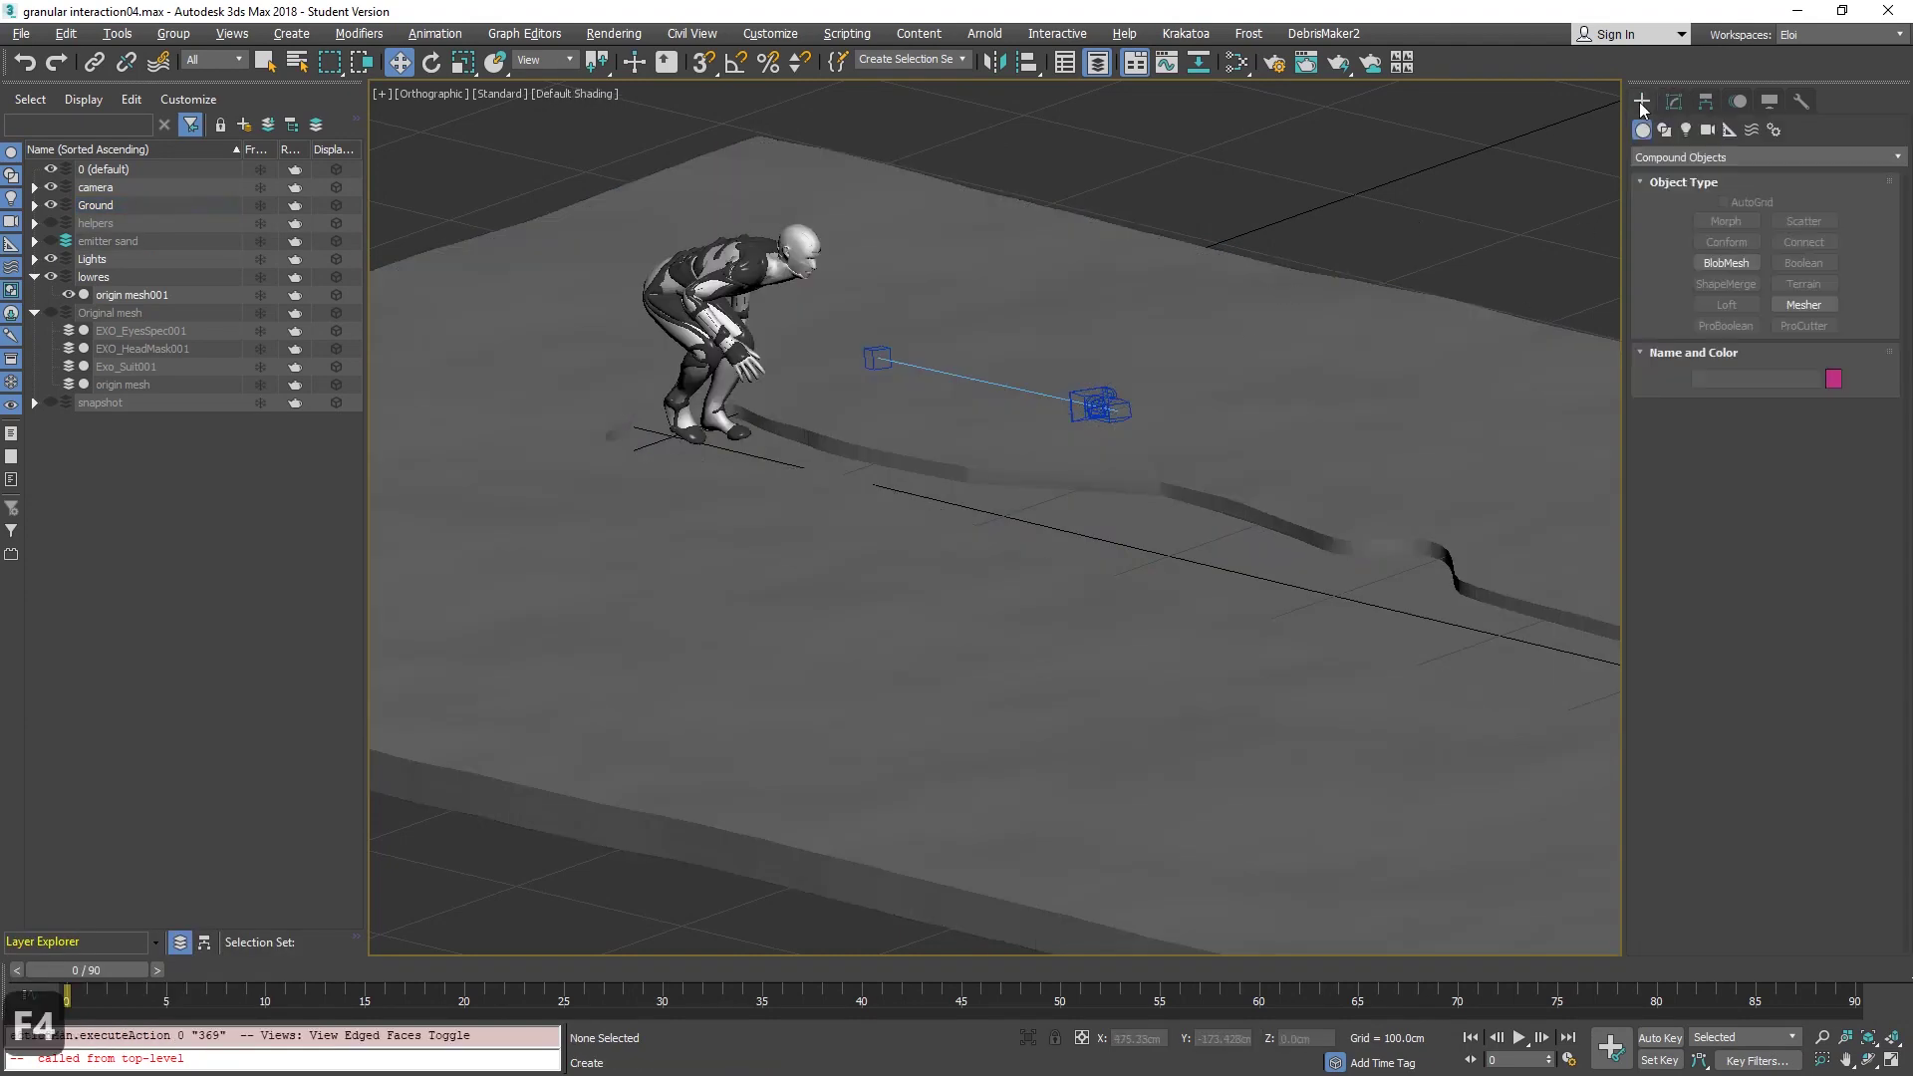
pyautogui.click(1666, 153)
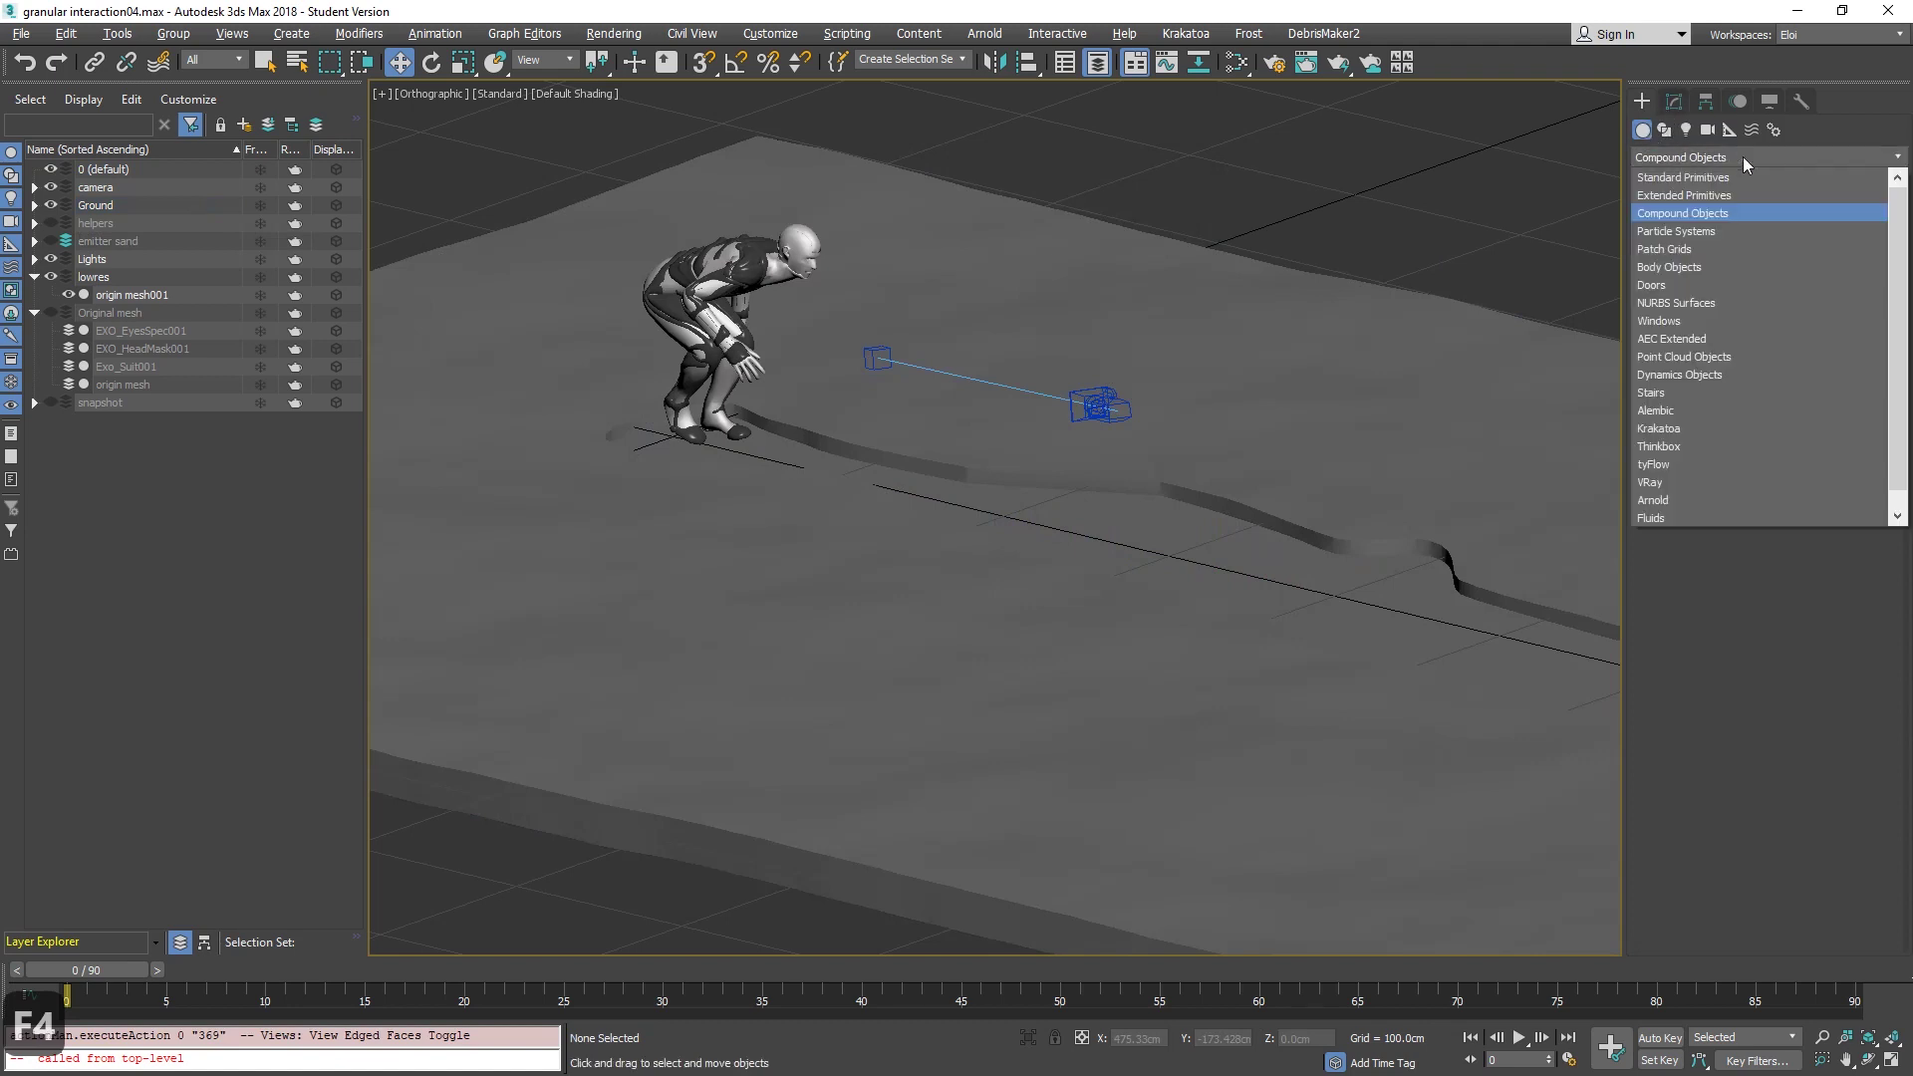
pyautogui.click(1680, 426)
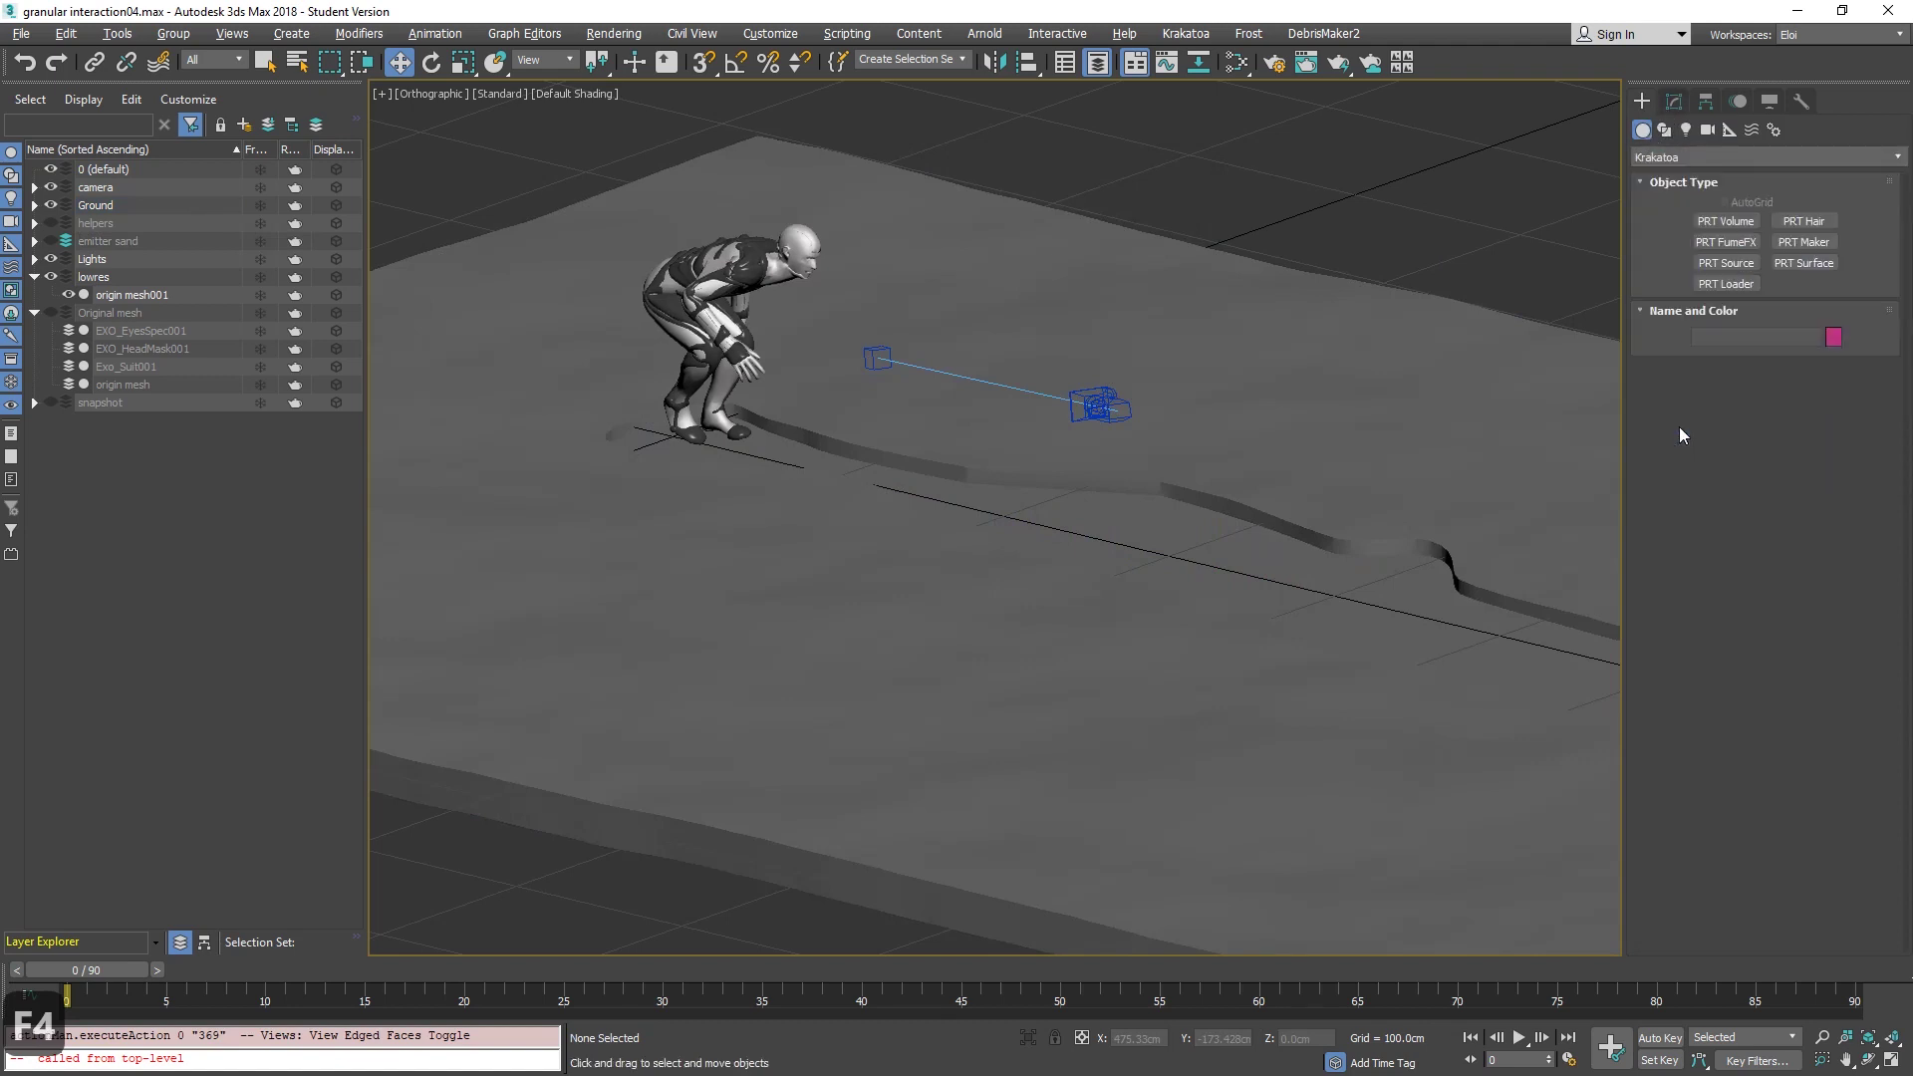
pyautogui.click(1727, 284)
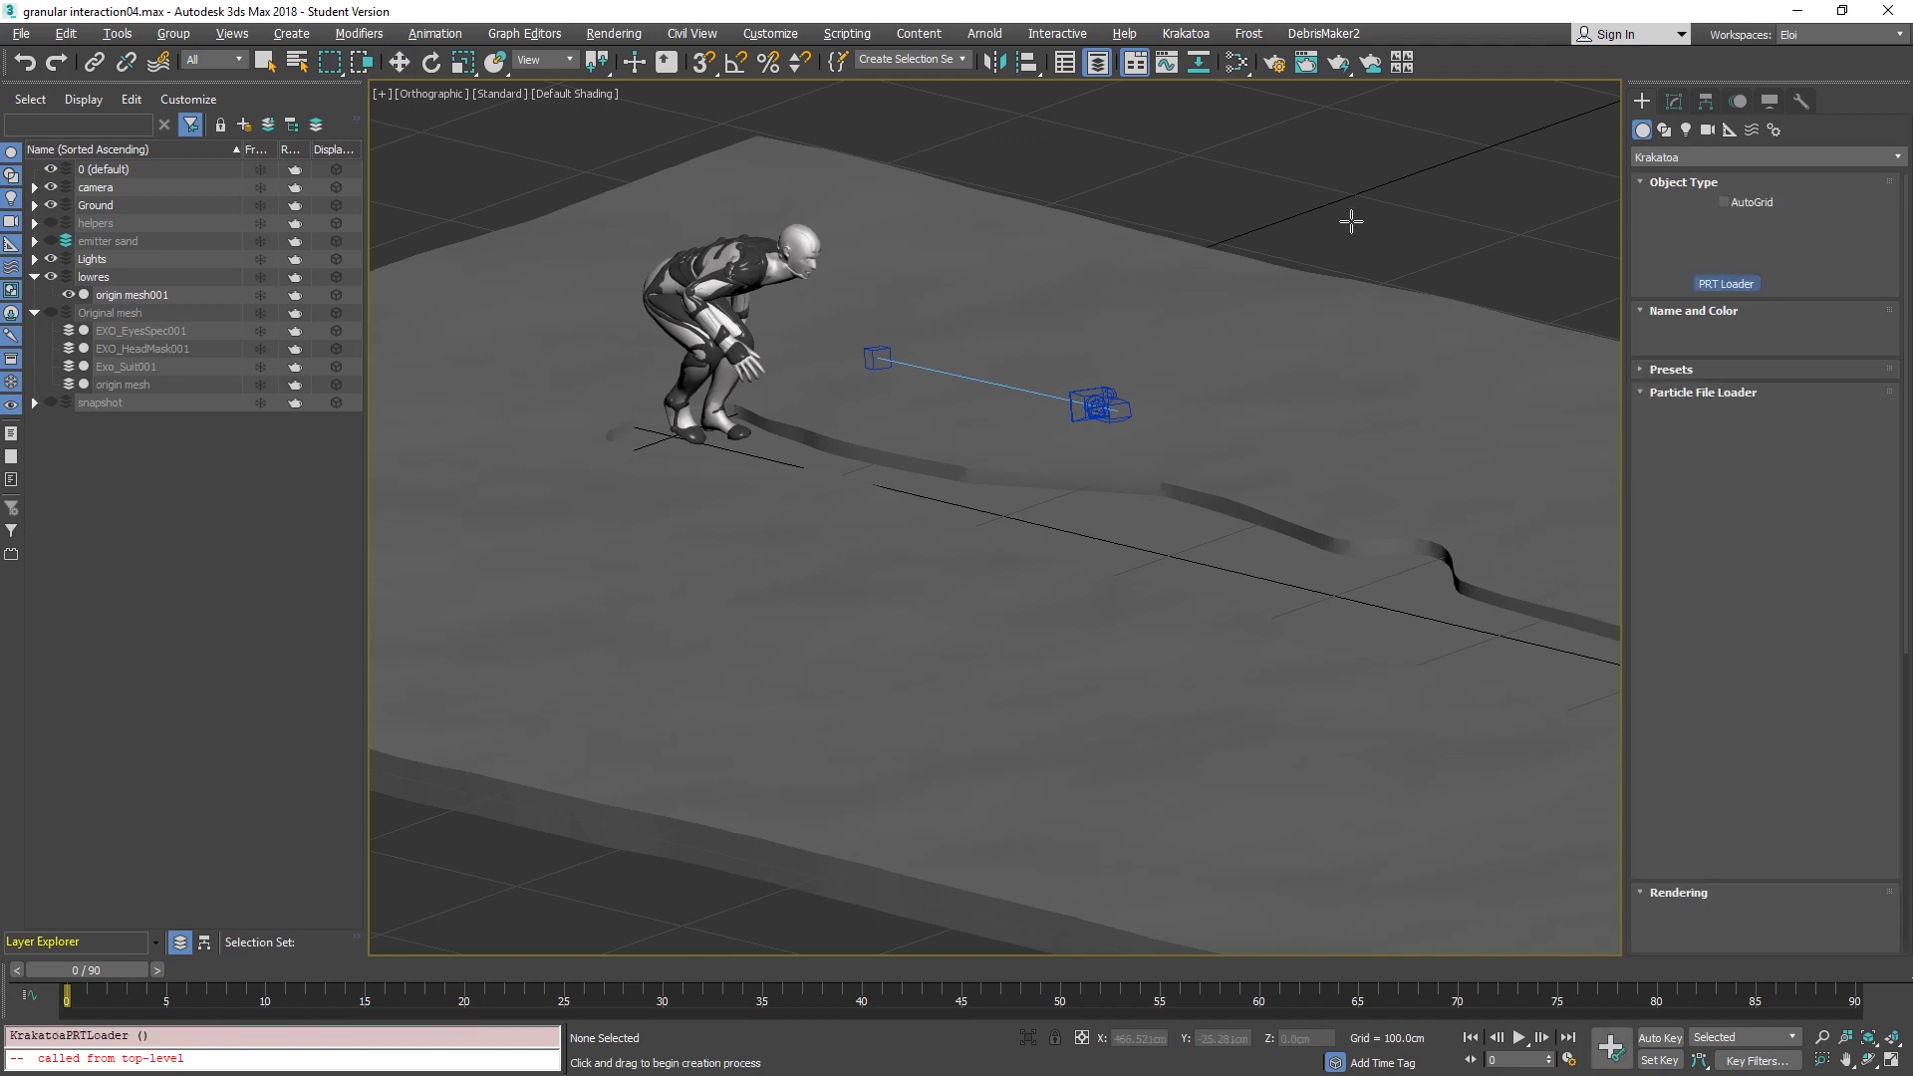
pyautogui.click(1353, 254)
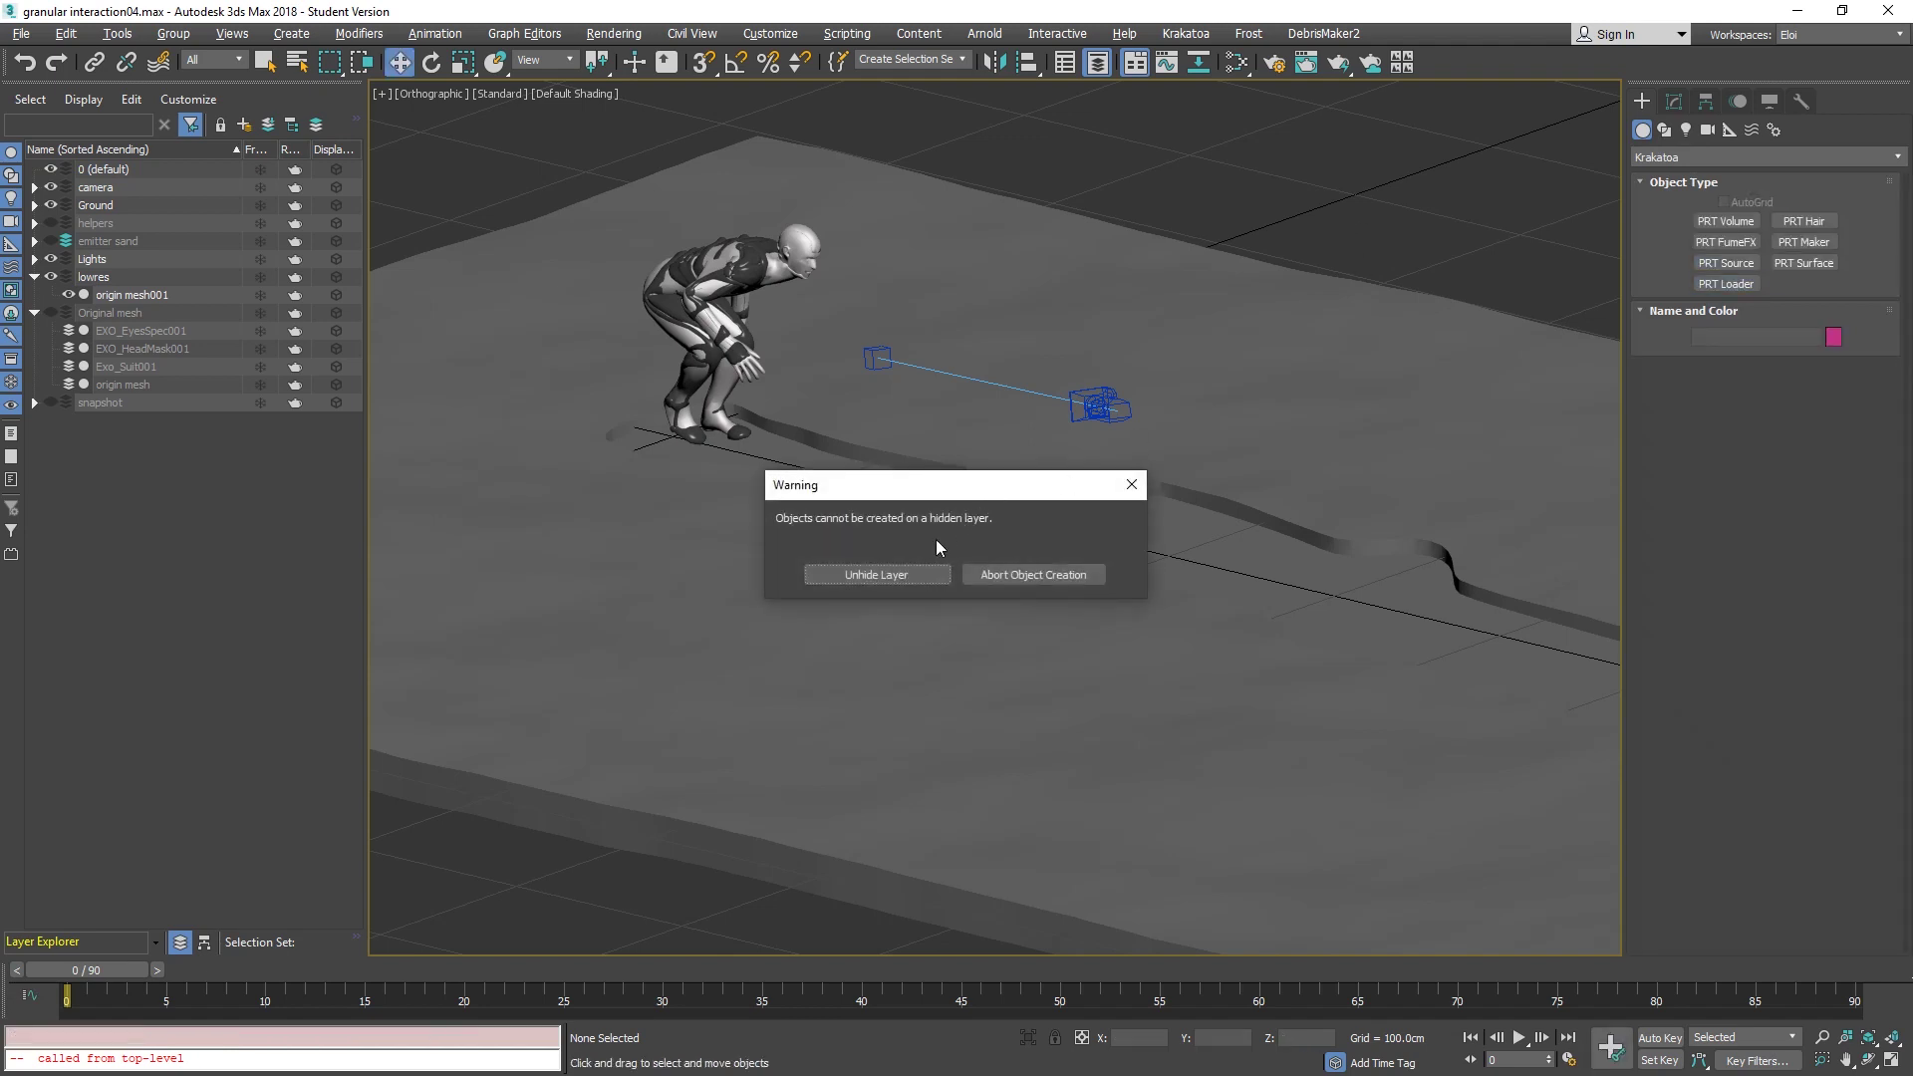
pyautogui.click(1130, 490)
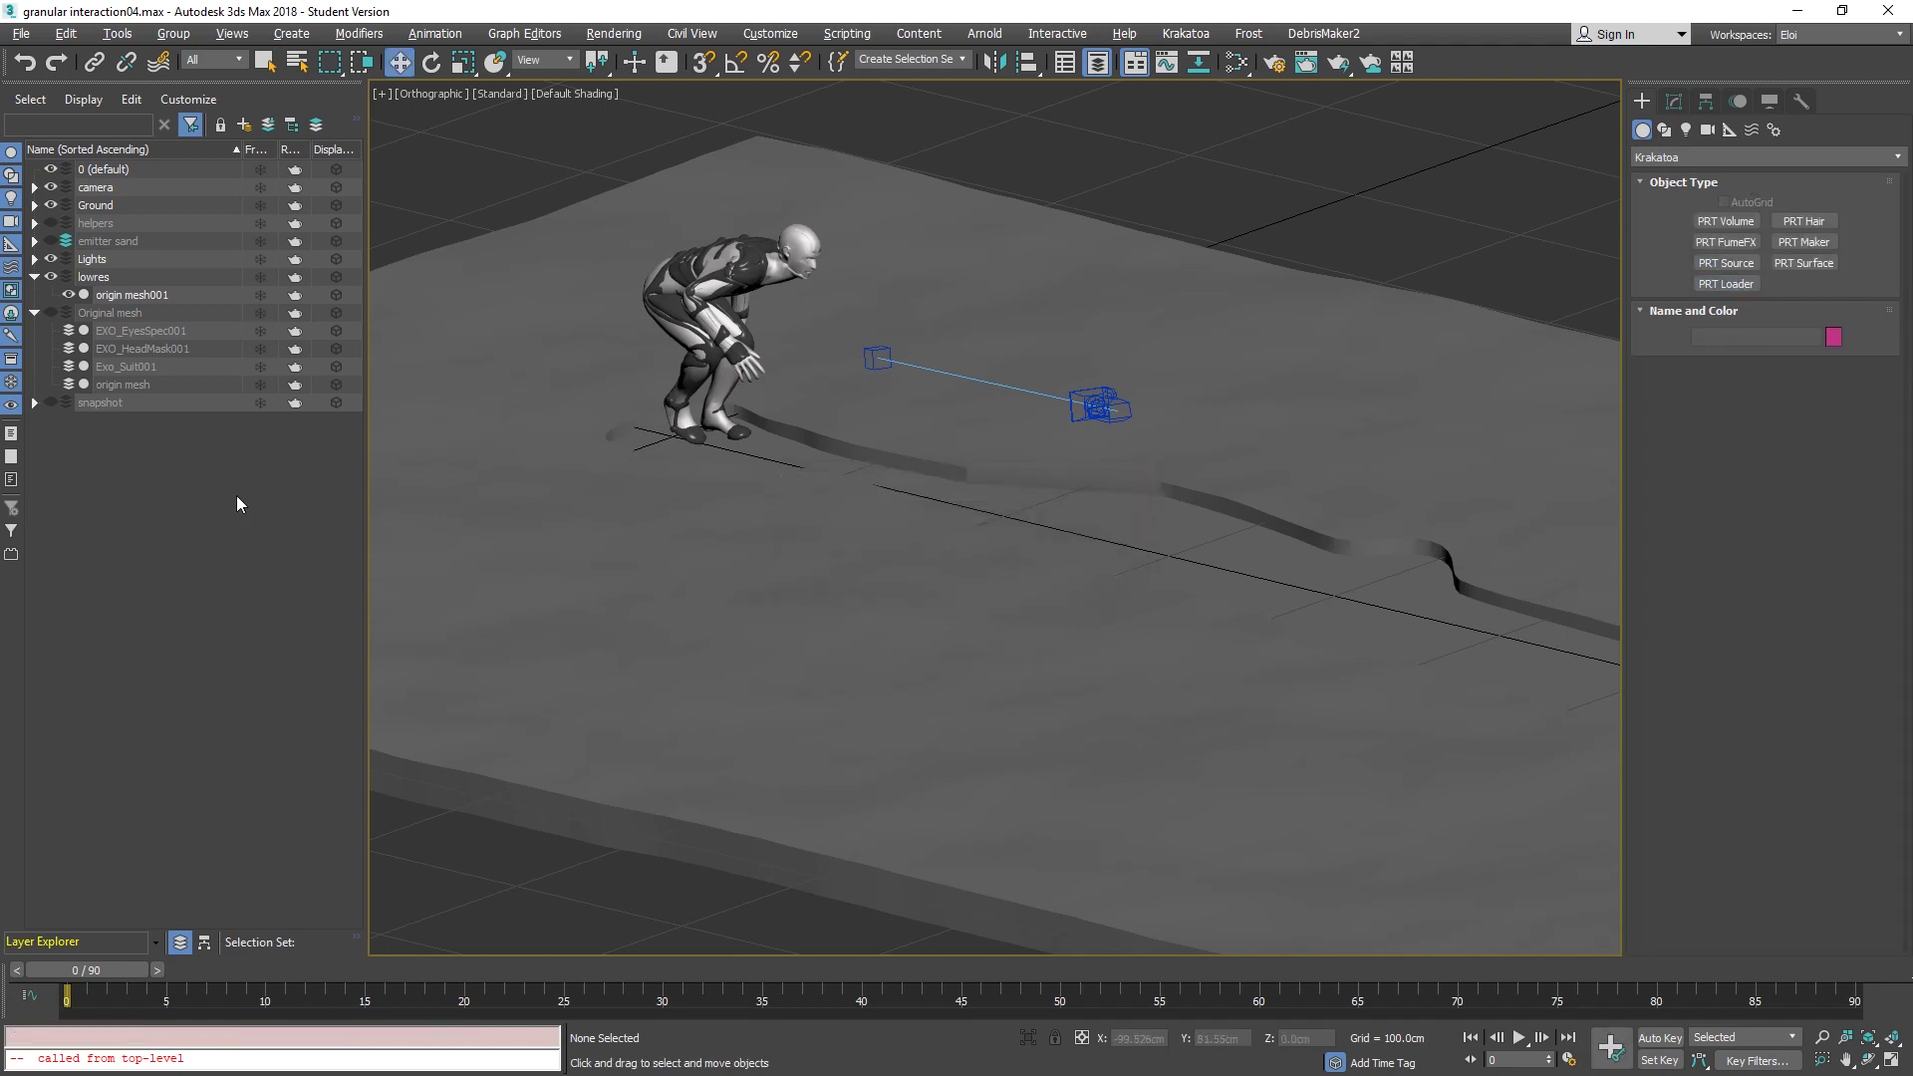
# Step: Create a 'PRT loader' layer and place the PRT Loader icon in the viewport
pyautogui.click(244, 125)
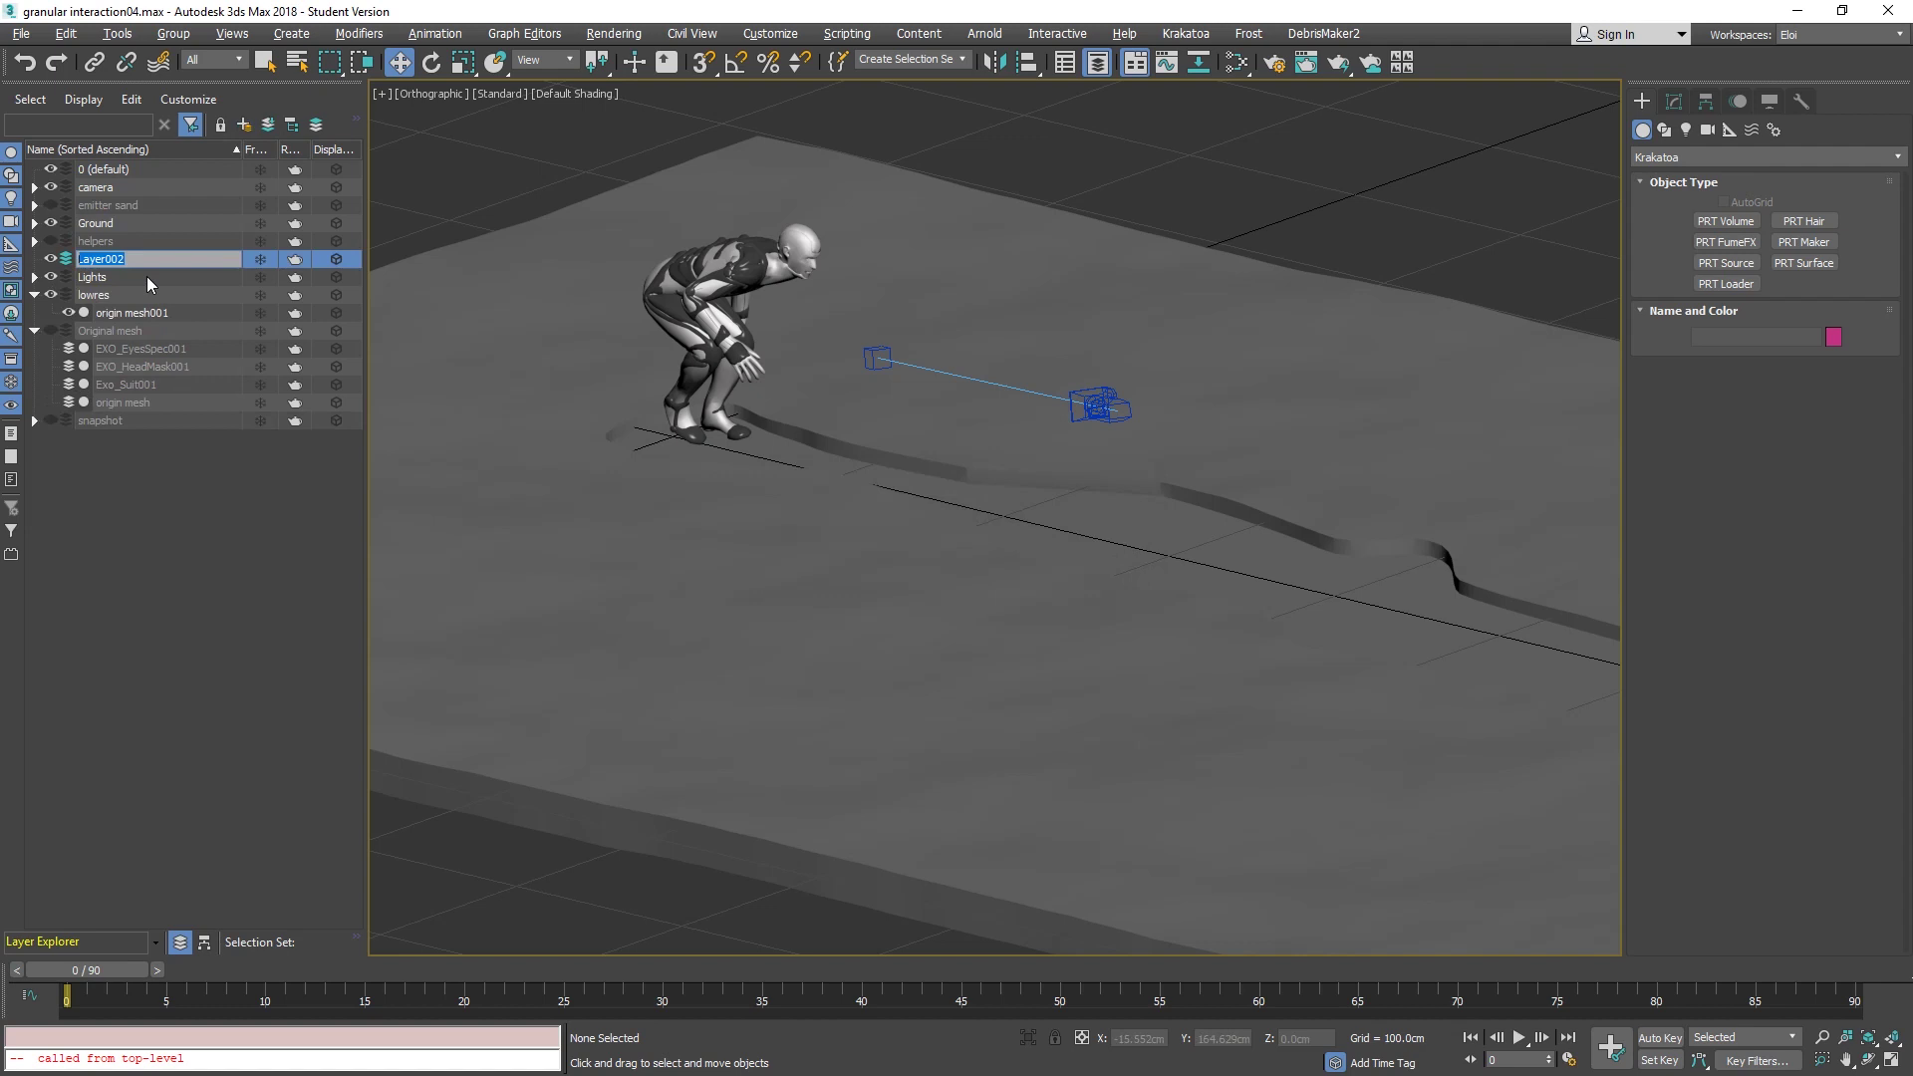
pyautogui.write('P')
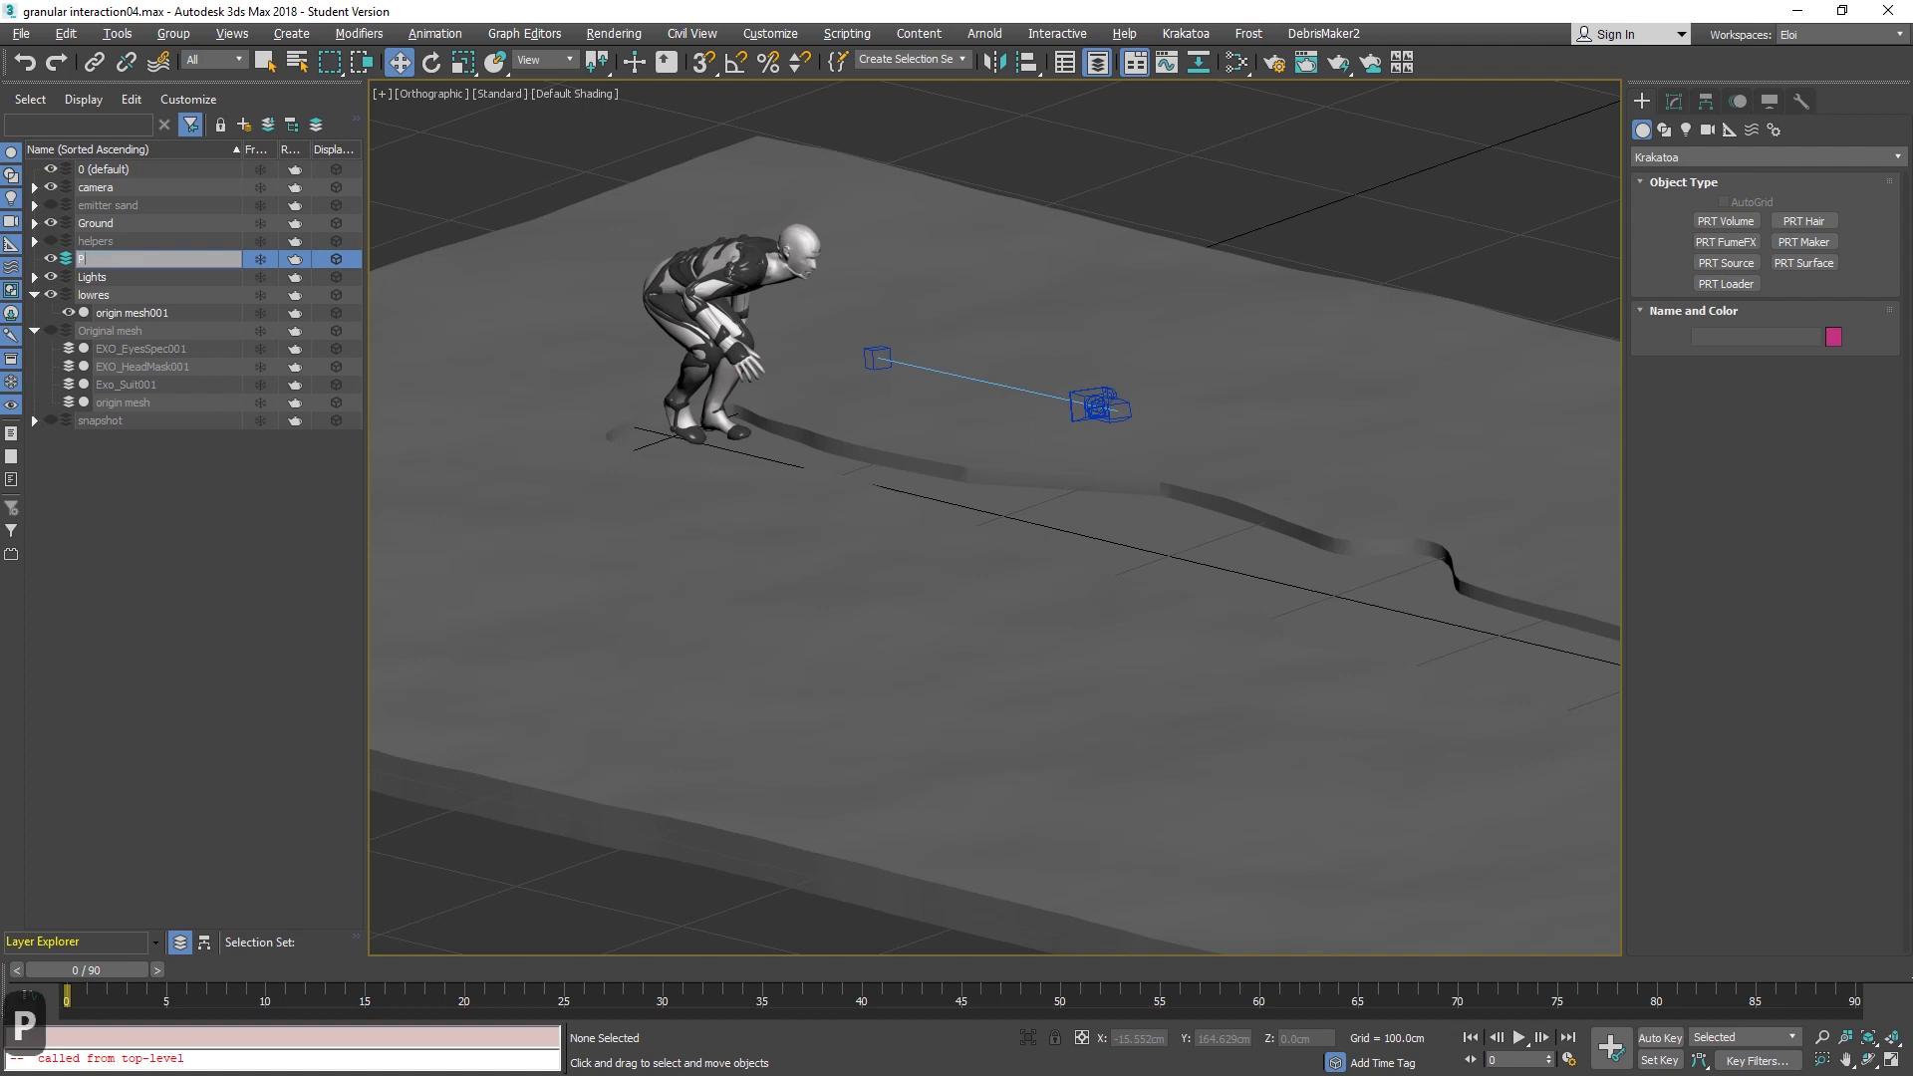
pyautogui.write('RT loader')
pyautogui.press('Return')
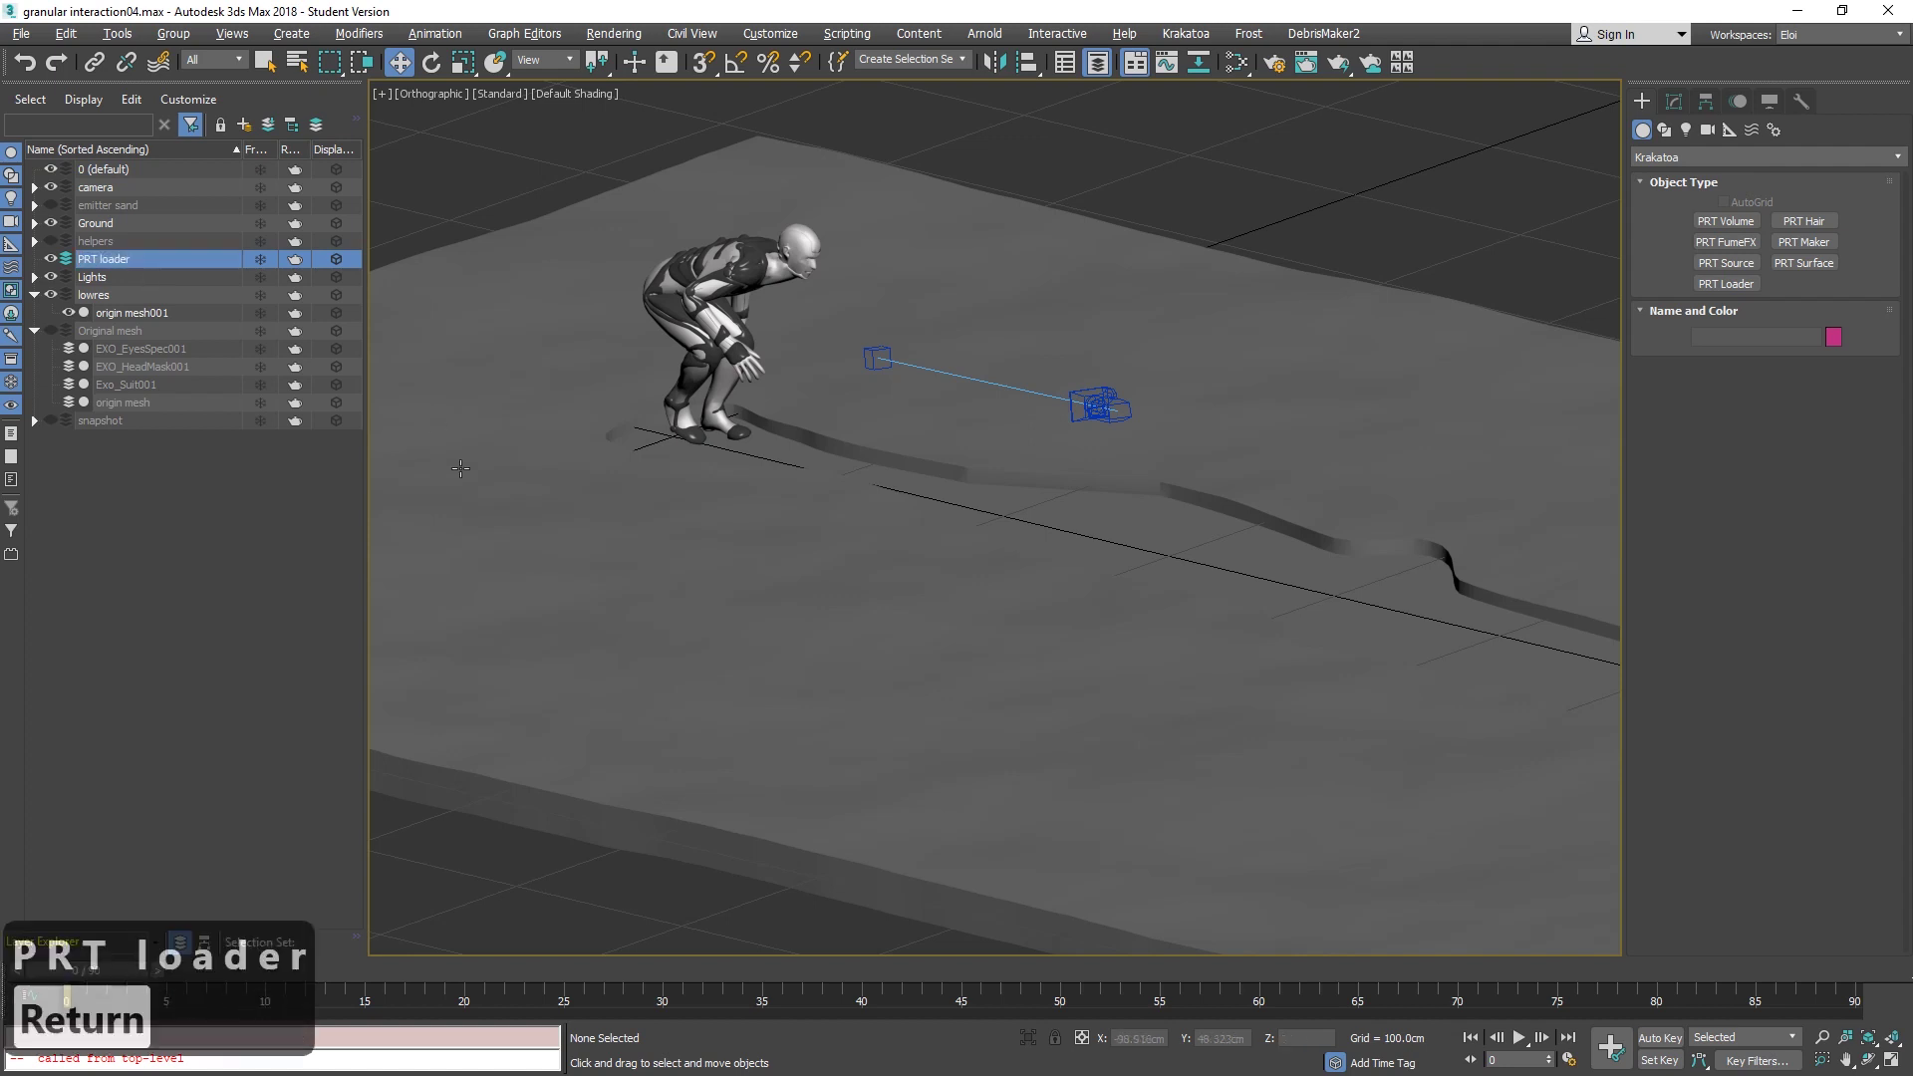
pyautogui.click(1723, 290)
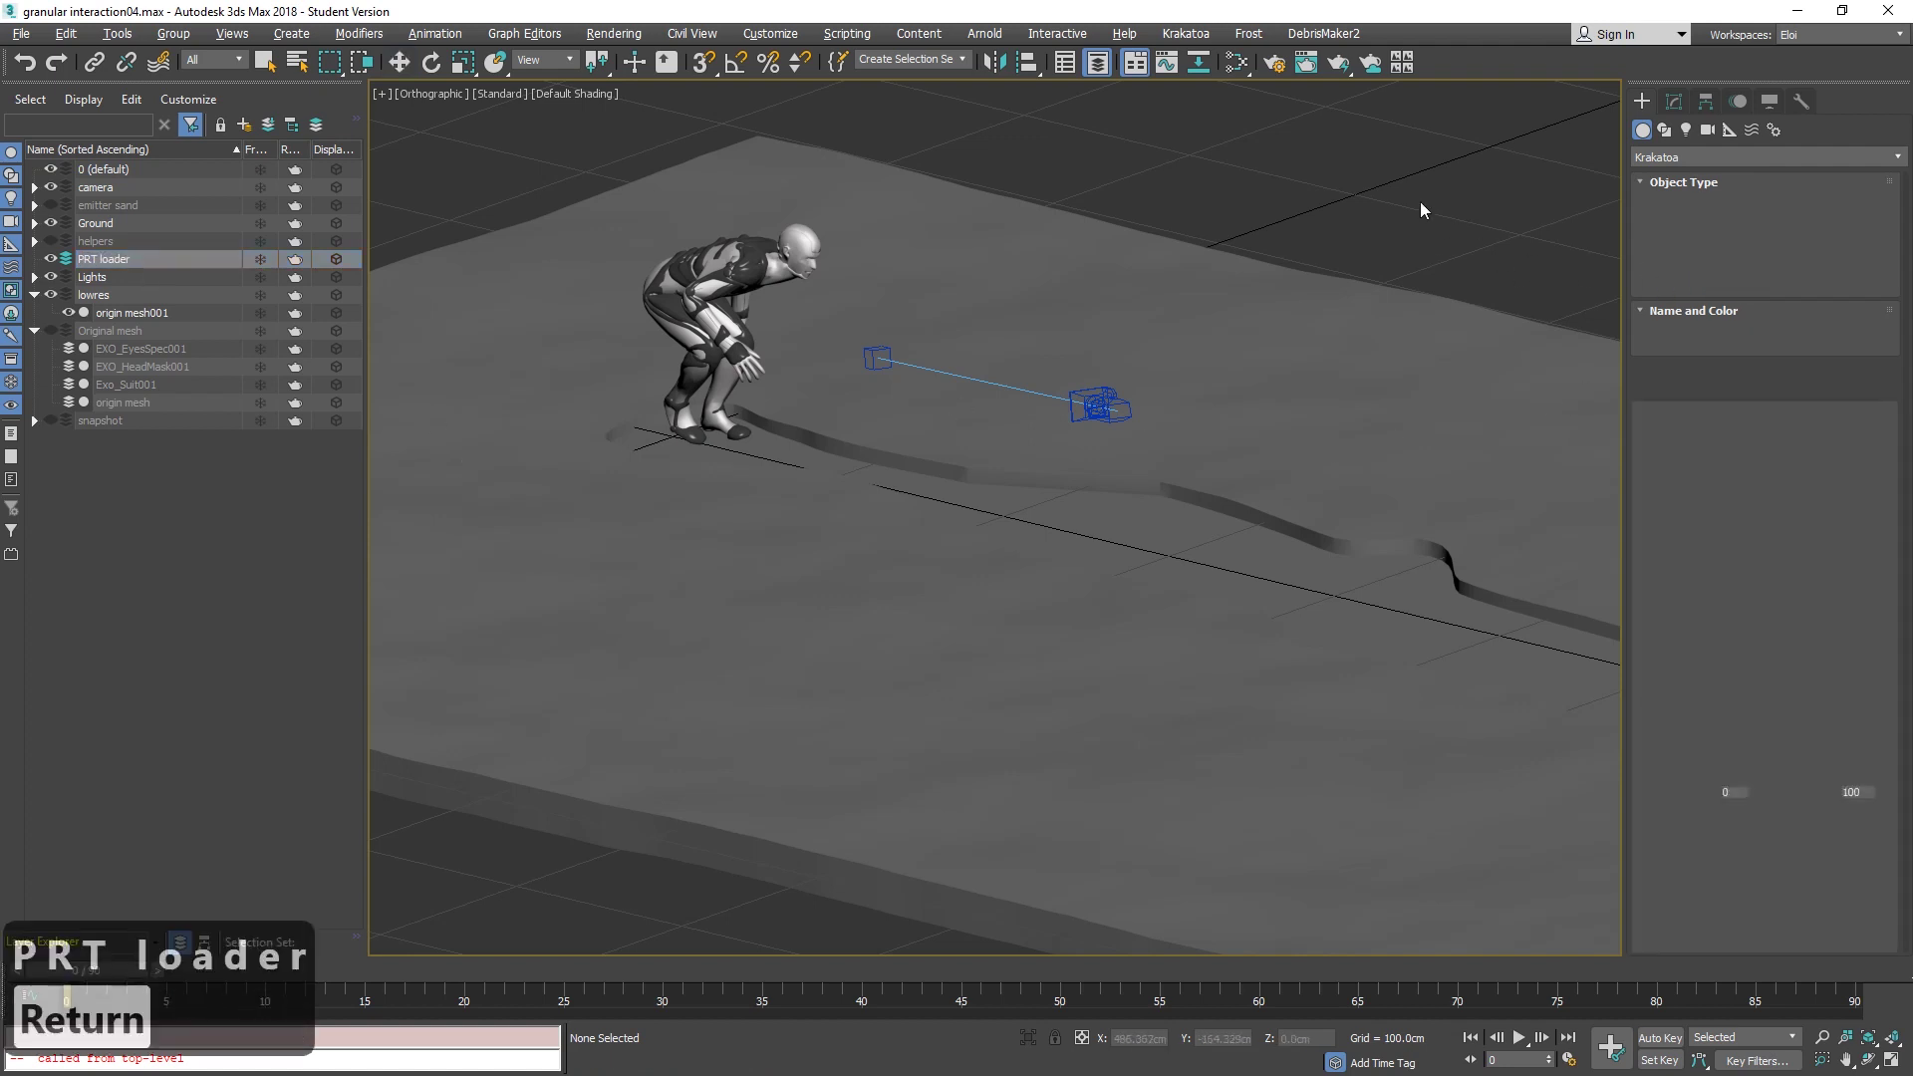
pyautogui.moveTo(1380, 240); pyautogui.dragTo(1380, 261)
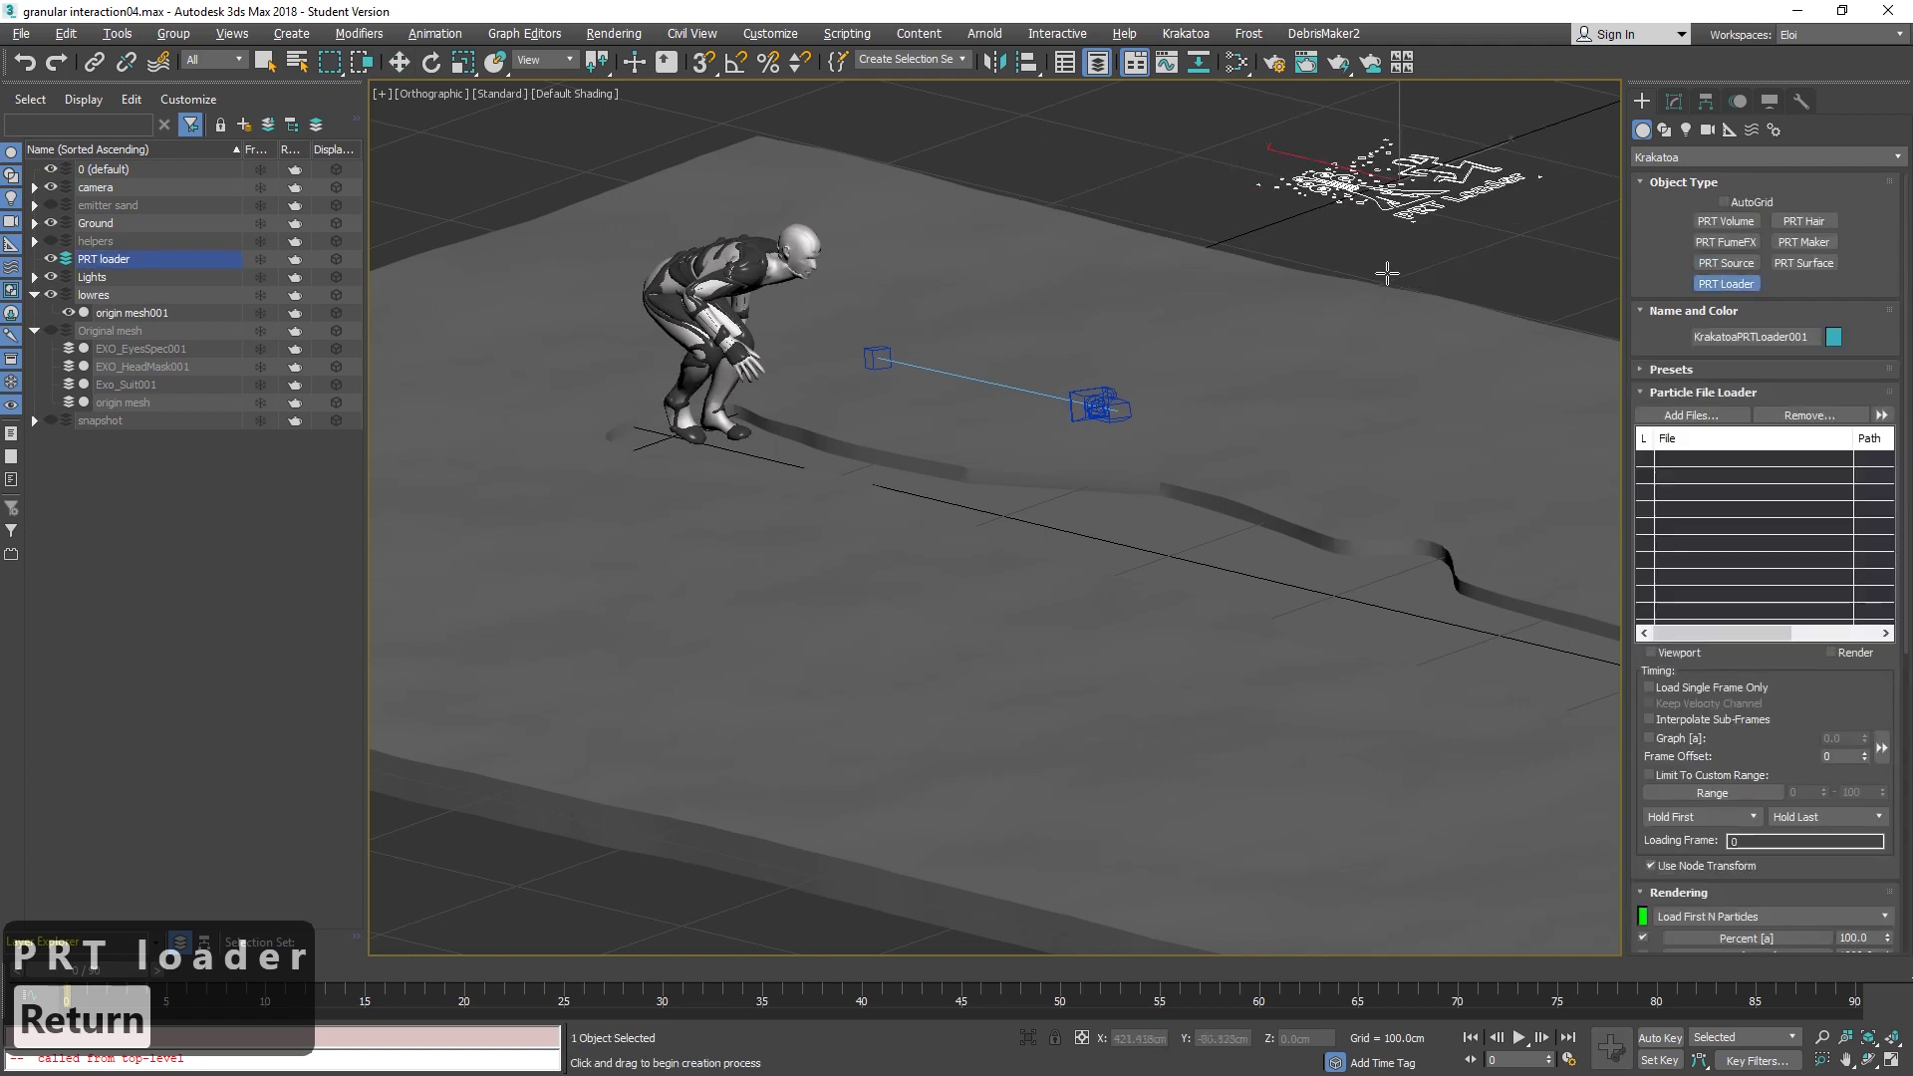
# Step: Add the GranularParticleSystem .prt sequence from caches > granular interactiontest to the loader
pyautogui.click(1691, 415)
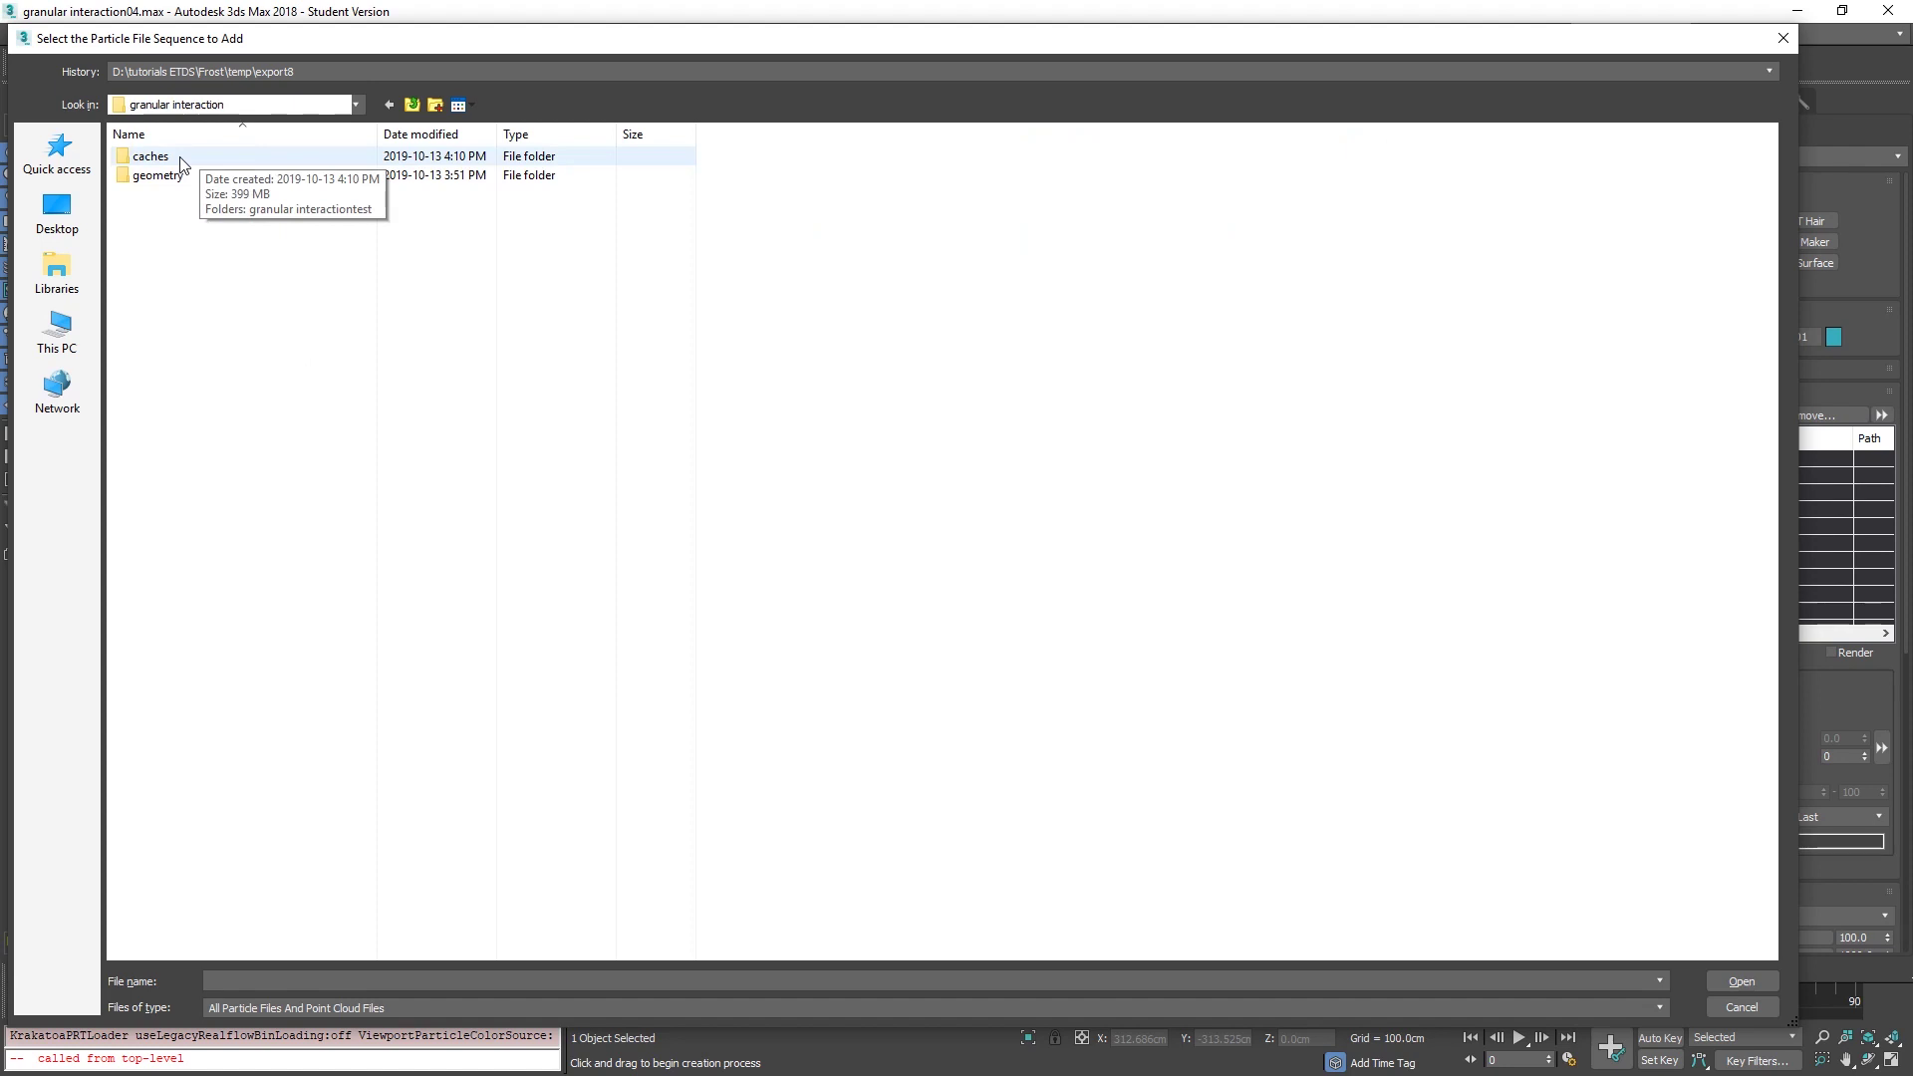
pyautogui.doubleClick(156, 158)
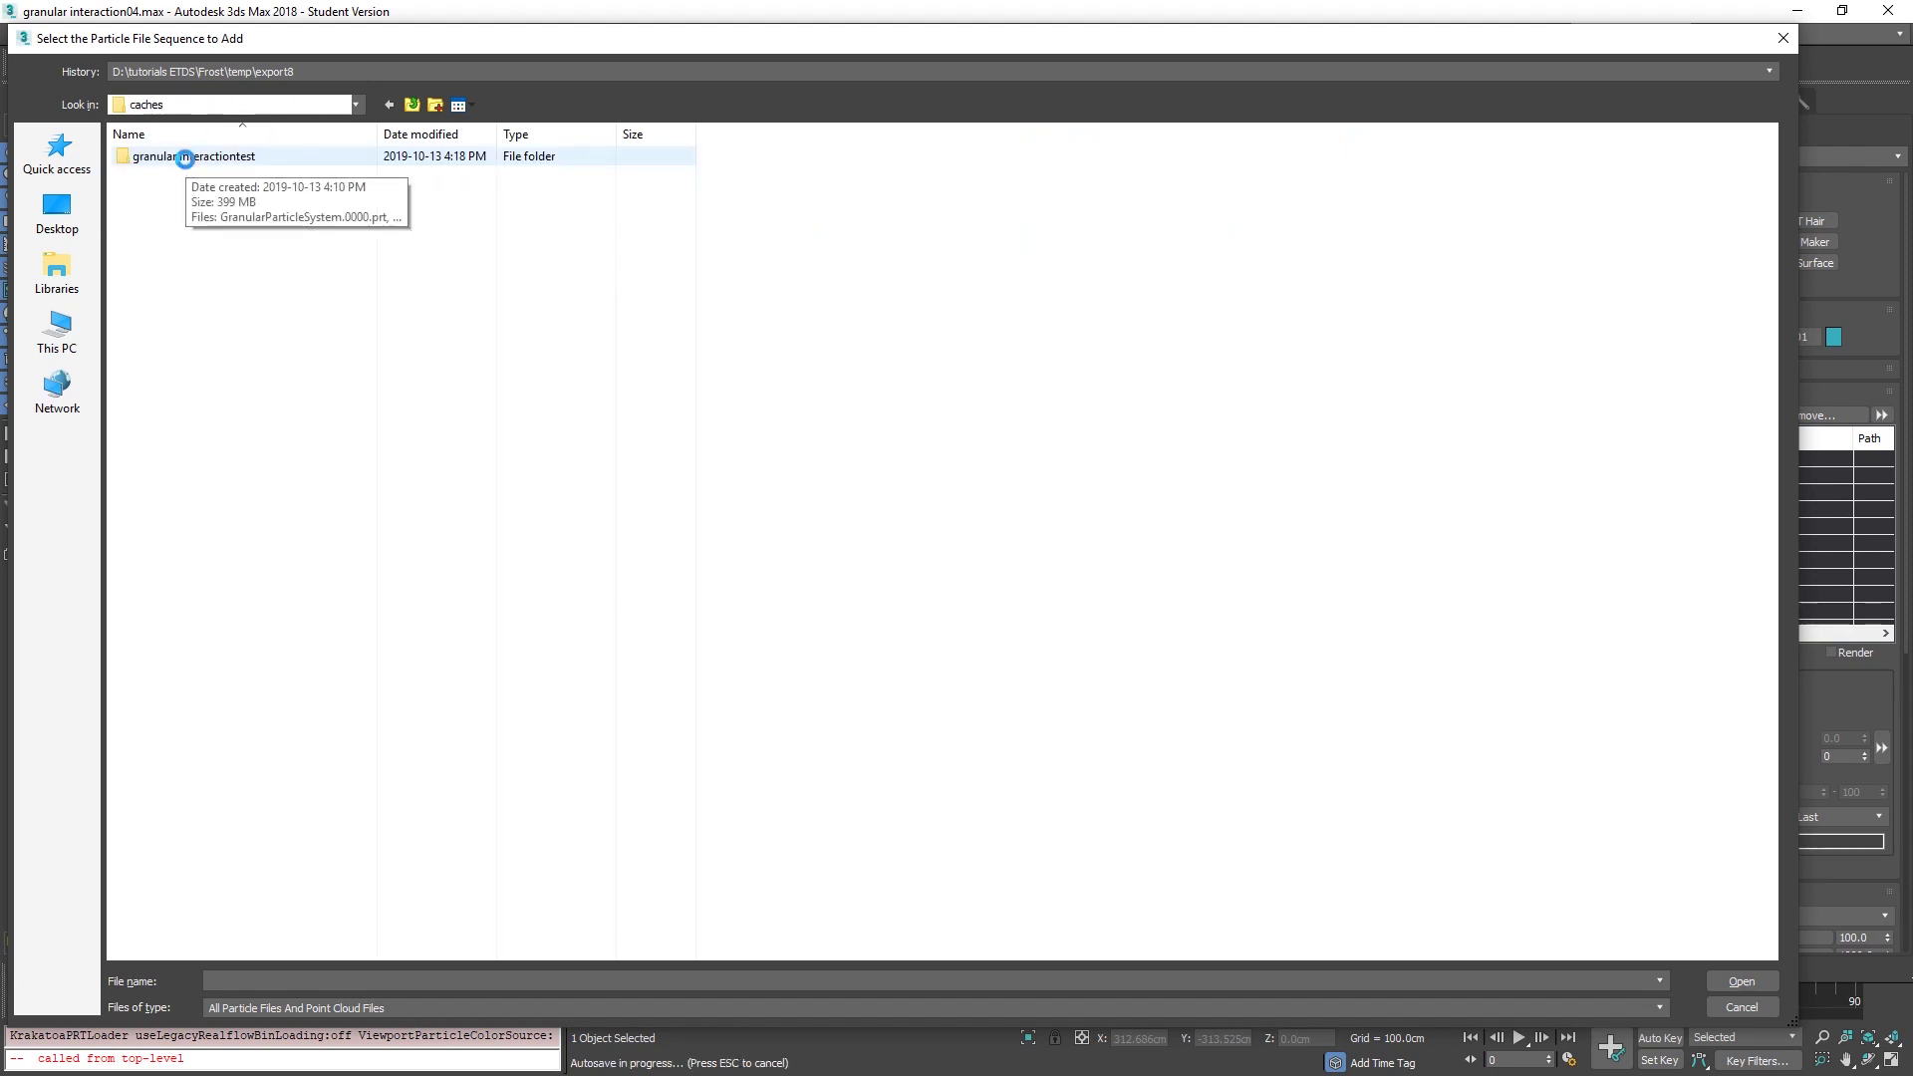
pyautogui.doubleClick(176, 162)
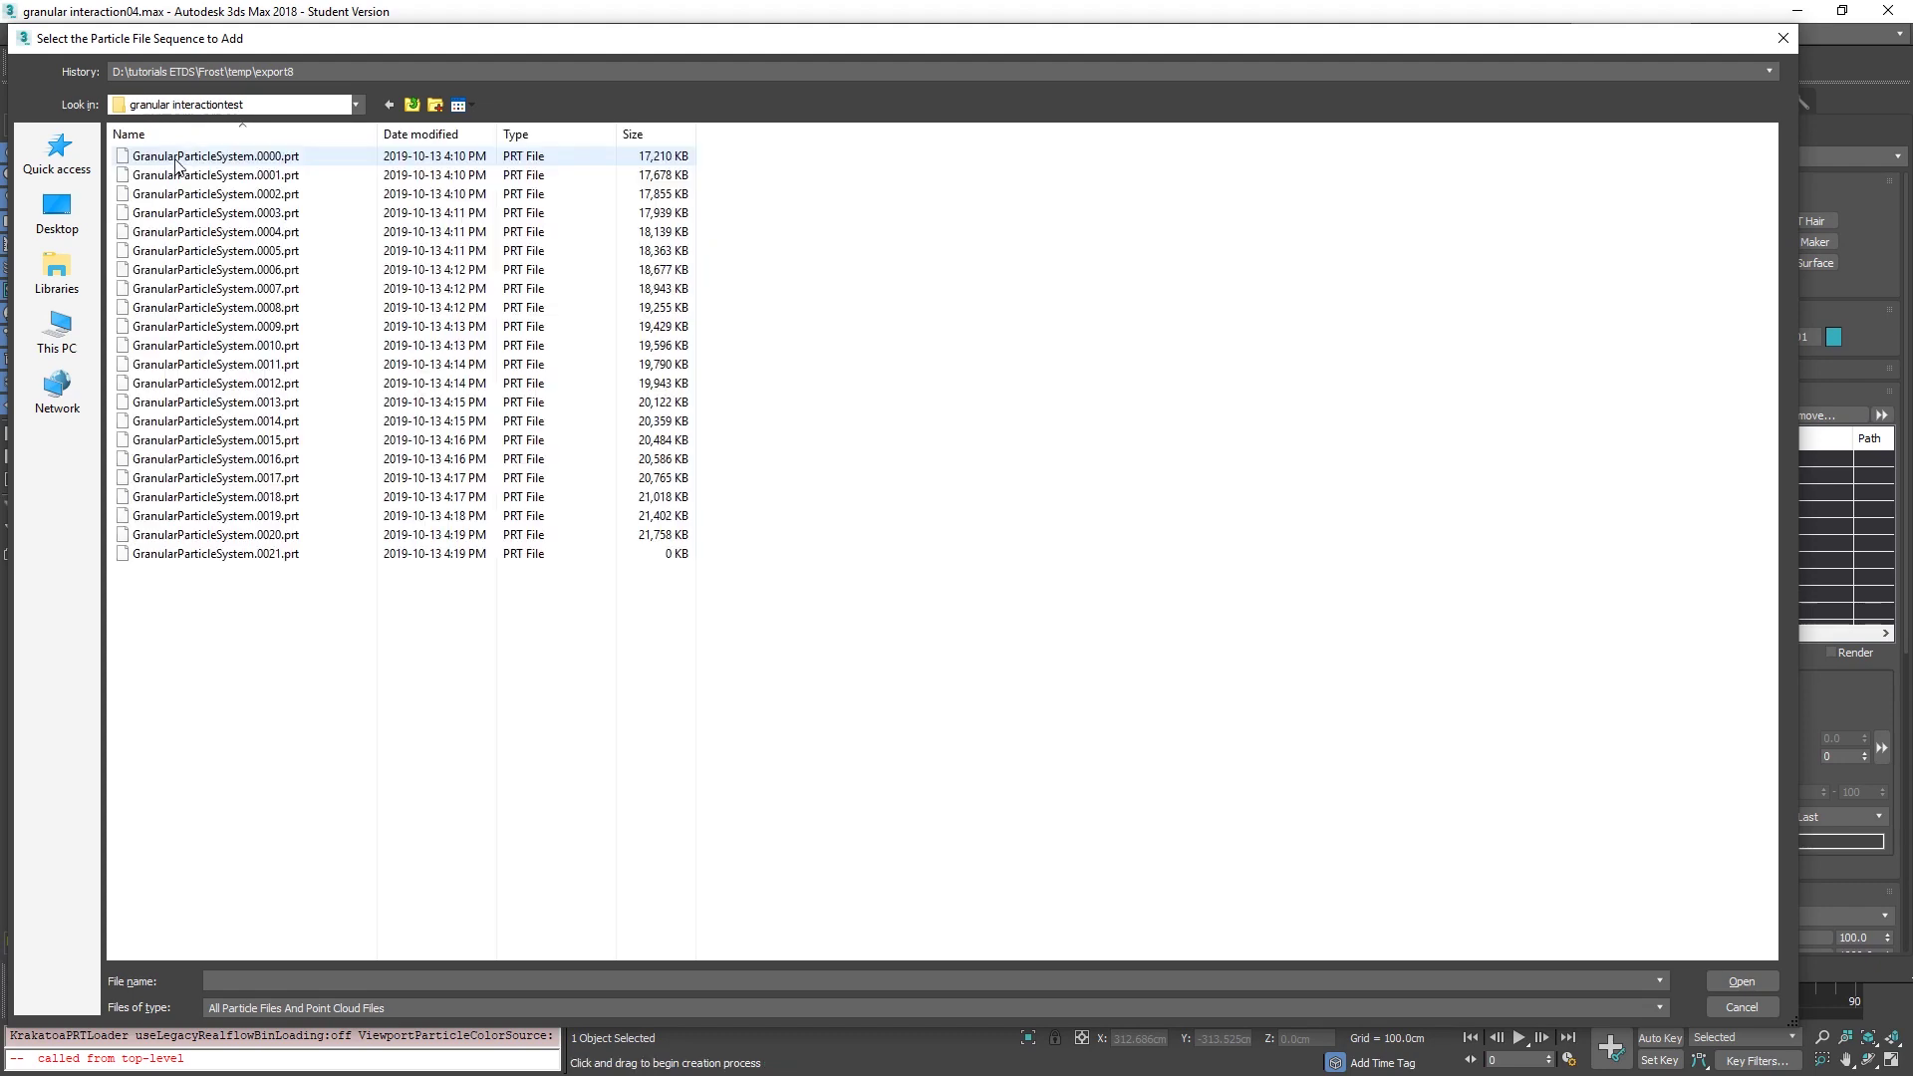
pyautogui.doubleClick(242, 157)
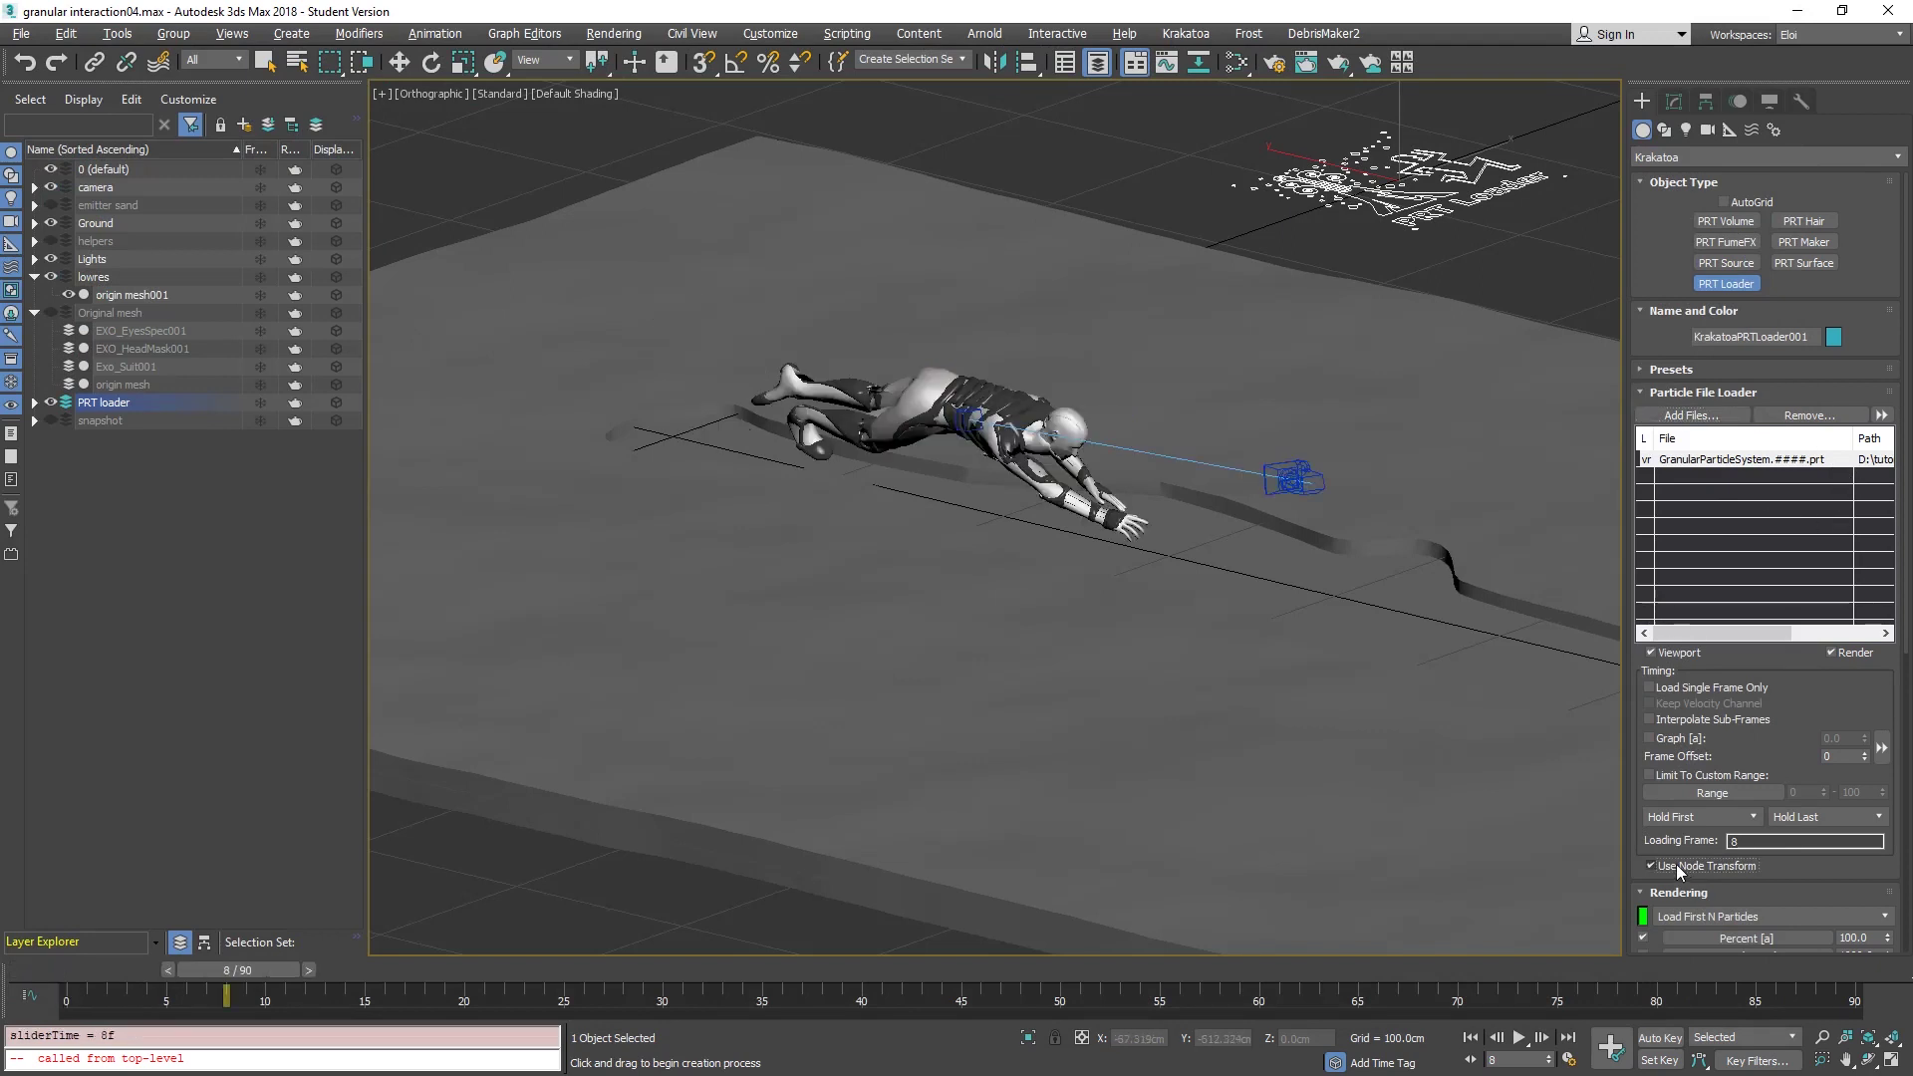
# Step: Stop particles following the loader's transform and move the timeline to frame 10
pyautogui.click(1676, 865)
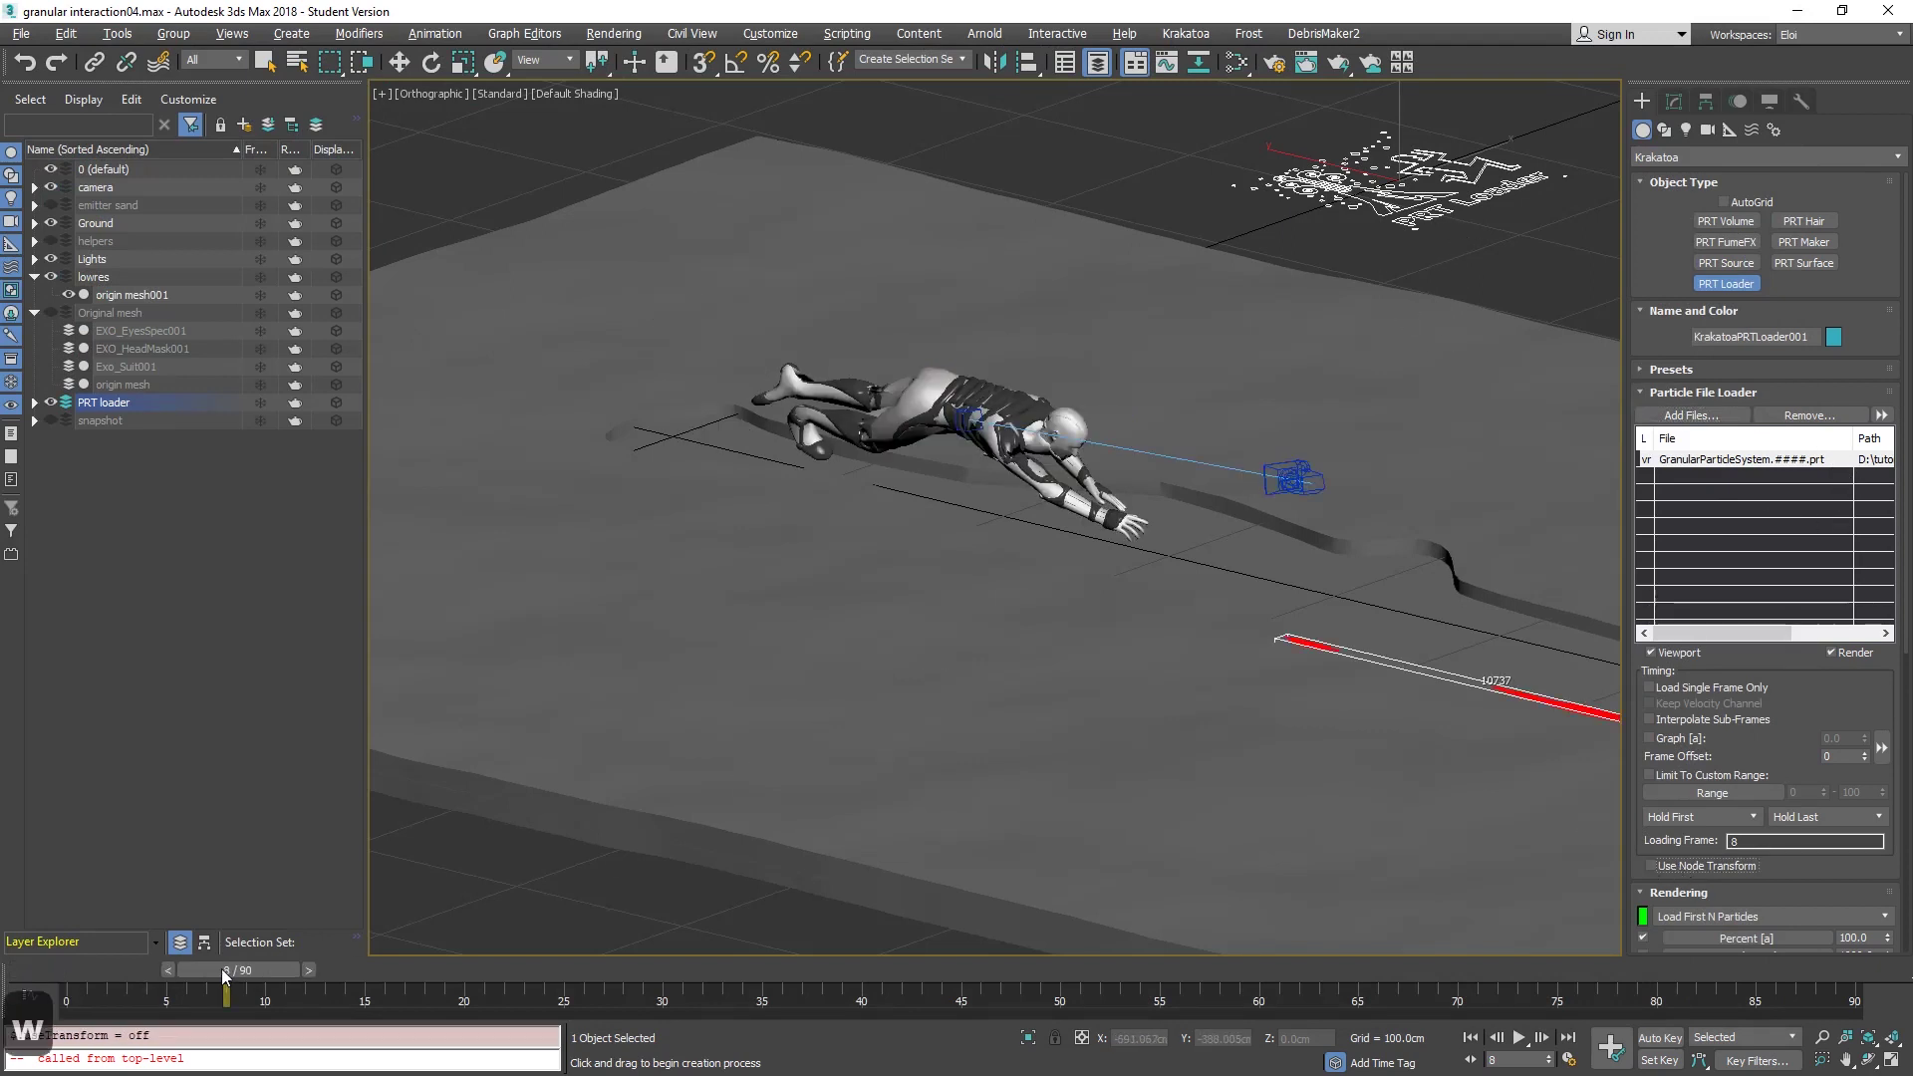
pyautogui.moveTo(222, 969); pyautogui.dragTo(4, 999)
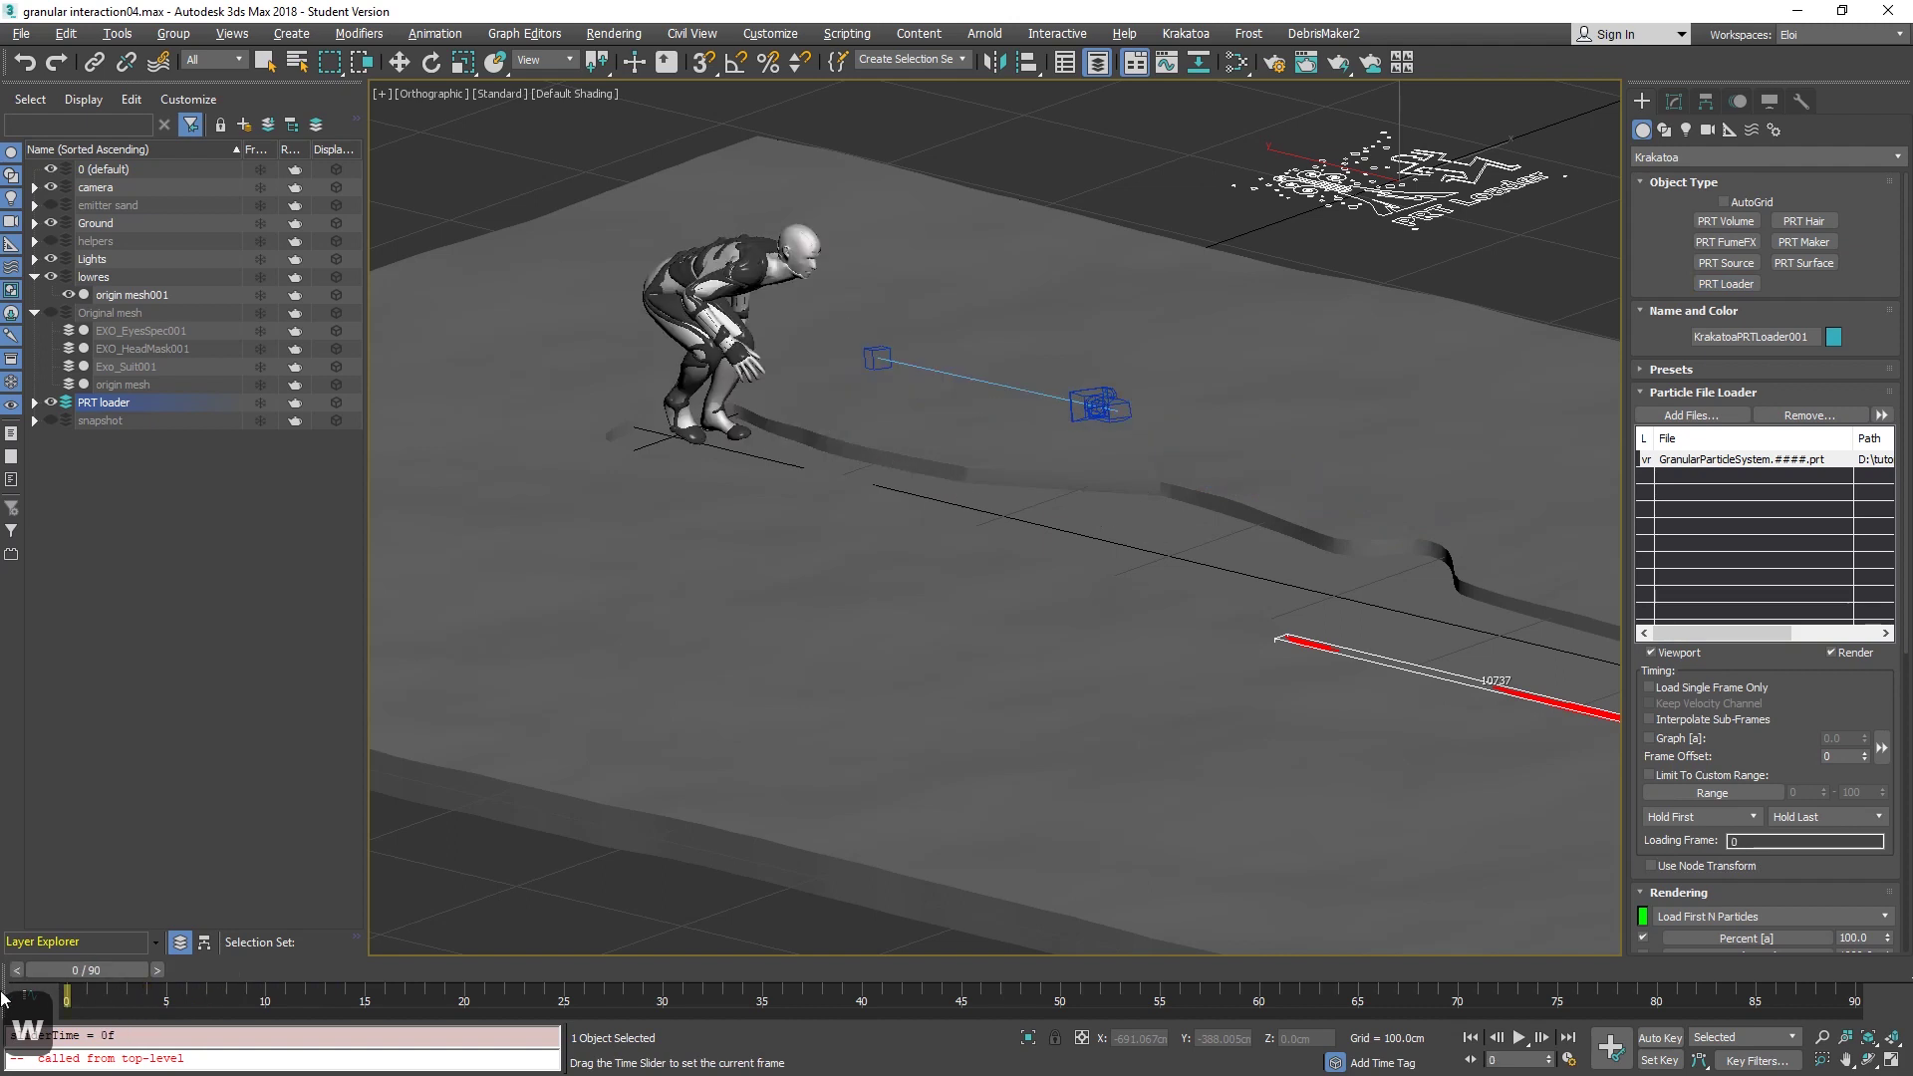
pyautogui.moveTo(1175, 774); pyautogui.dragTo(947, 726, button='middle')
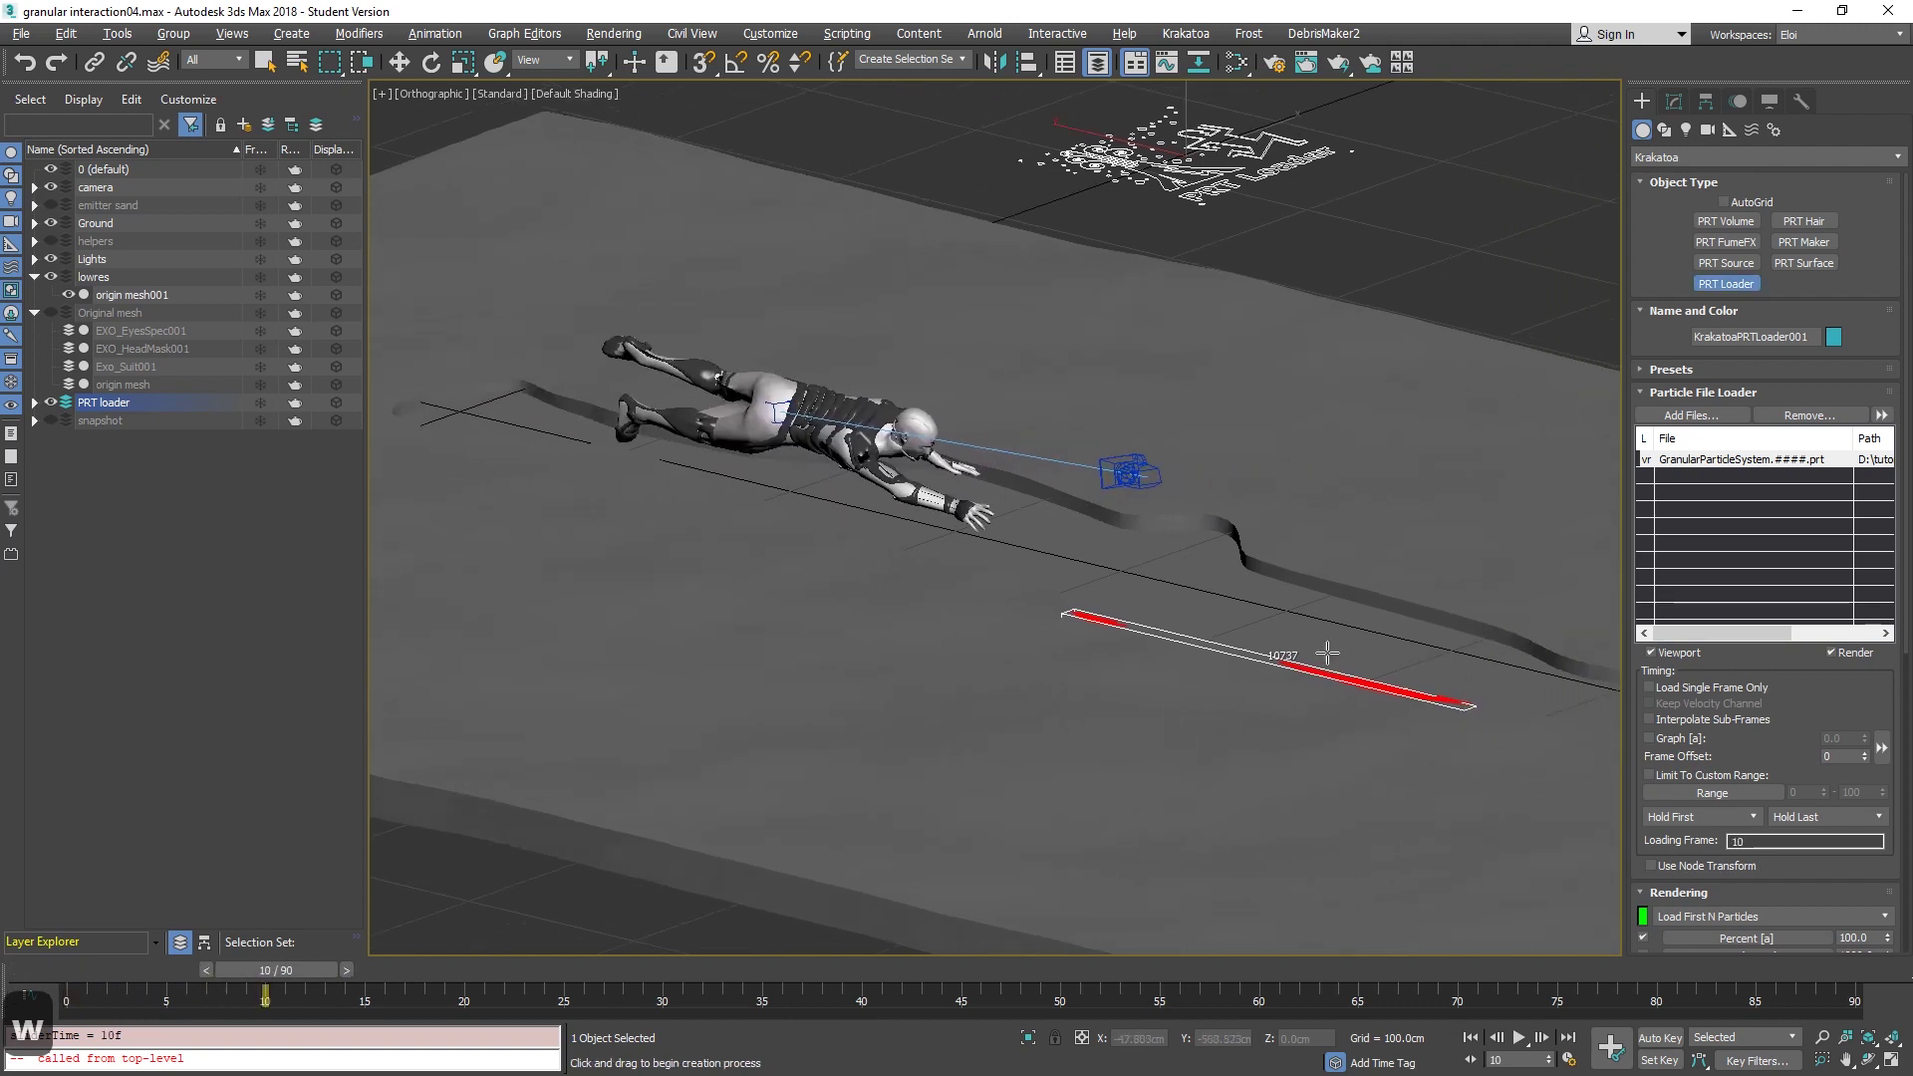
pyautogui.scroll(-2, 1845, 420)
pyautogui.scroll(-2, 1846, 419)
pyautogui.scroll(-2, 1845, 418)
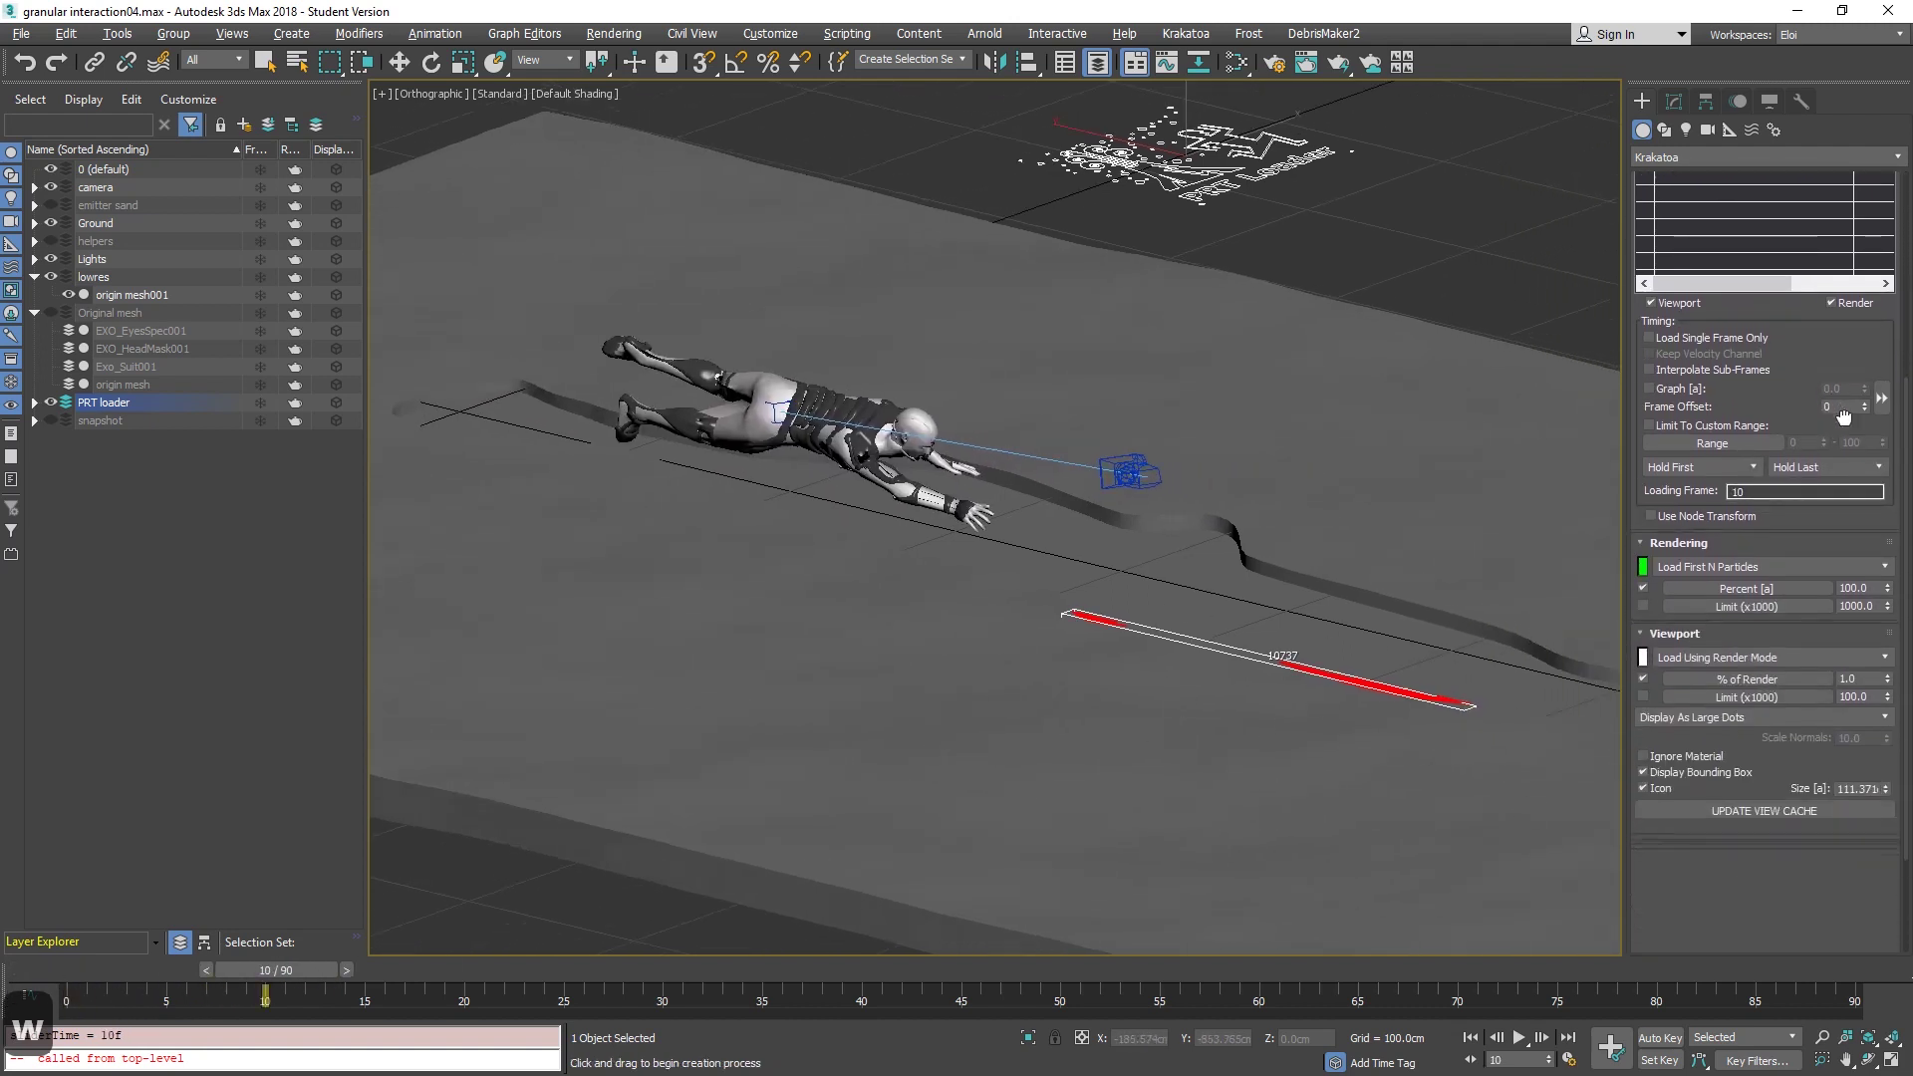
# Step: Set the viewport % of Render to 100 and orbit around the figure
pyautogui.click(1858, 676)
pyautogui.write('100')
pyautogui.press('Return')
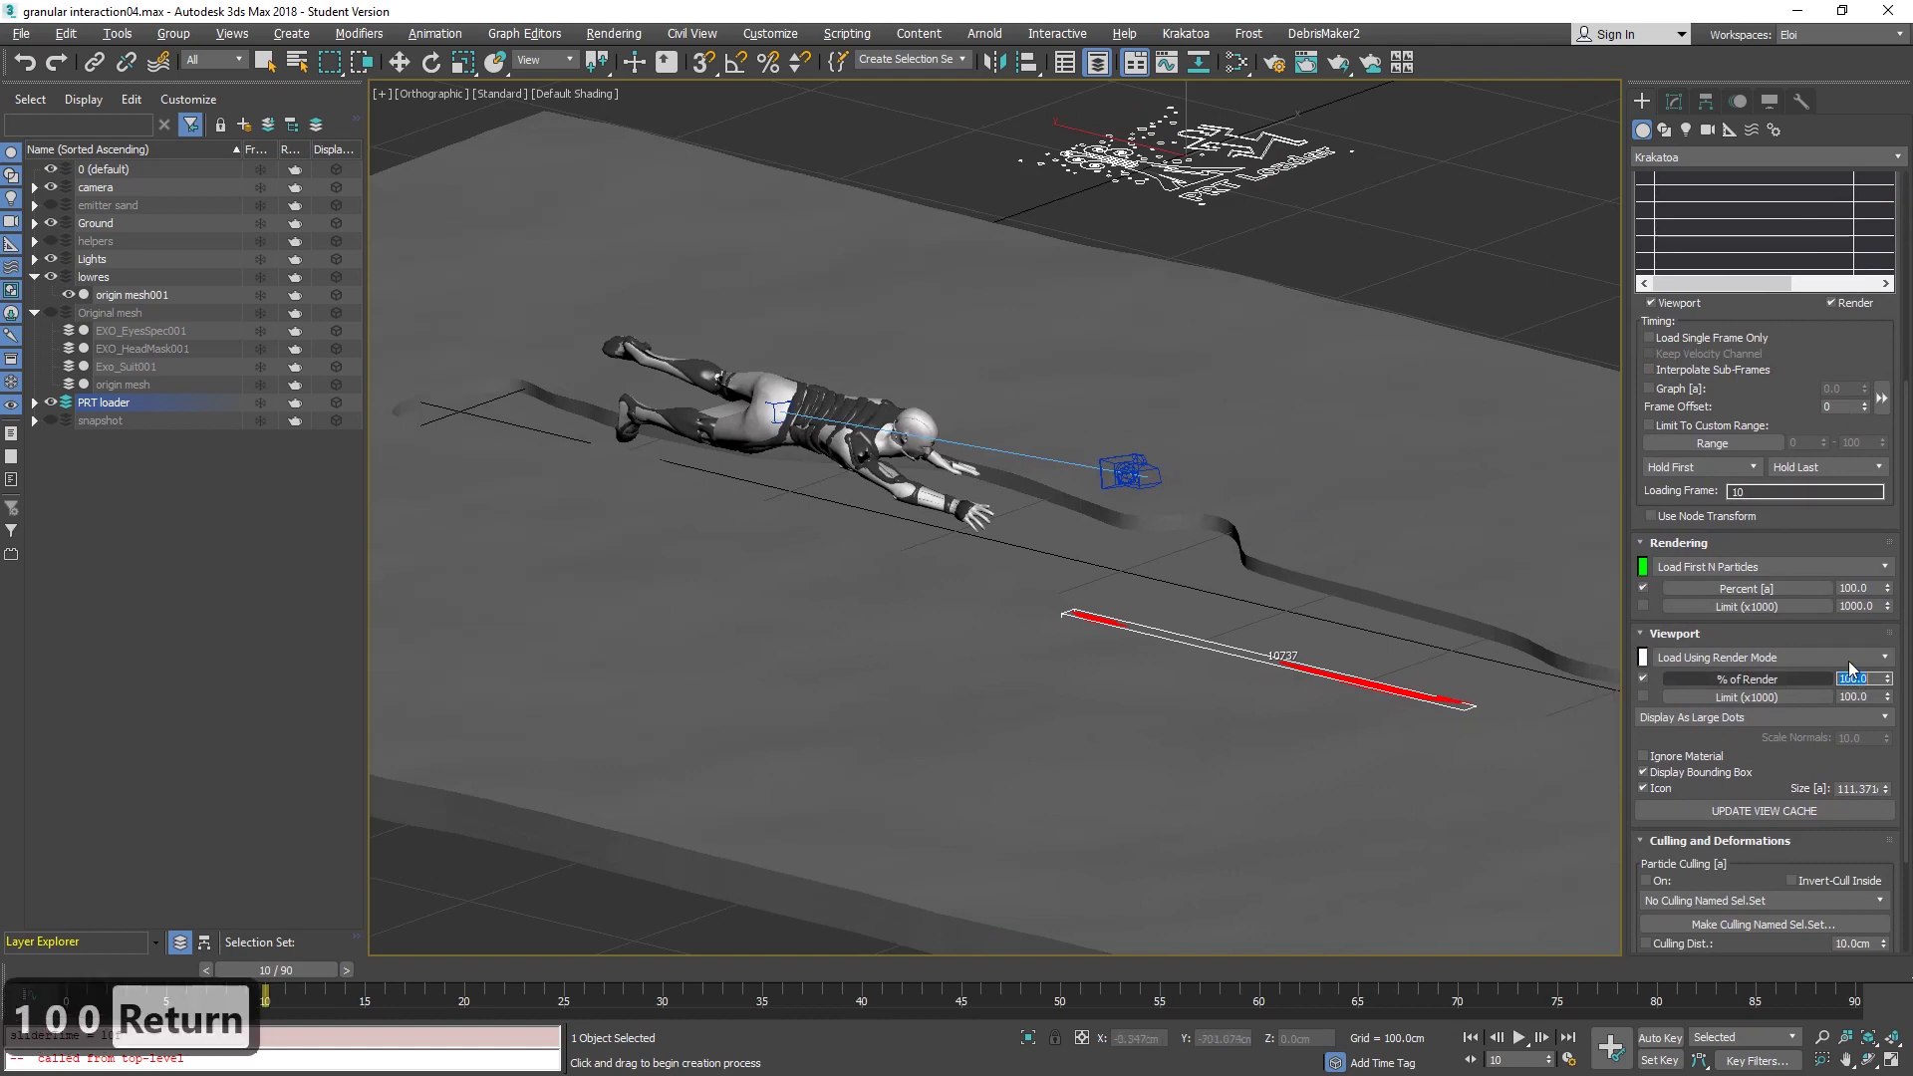
pyautogui.keyDown('alt'); pyautogui.moveTo(1047, 534); pyautogui.dragTo(1265, 624, button='middle'); pyautogui.keyUp('alt')
pyautogui.scroll(3, 1235, 627)
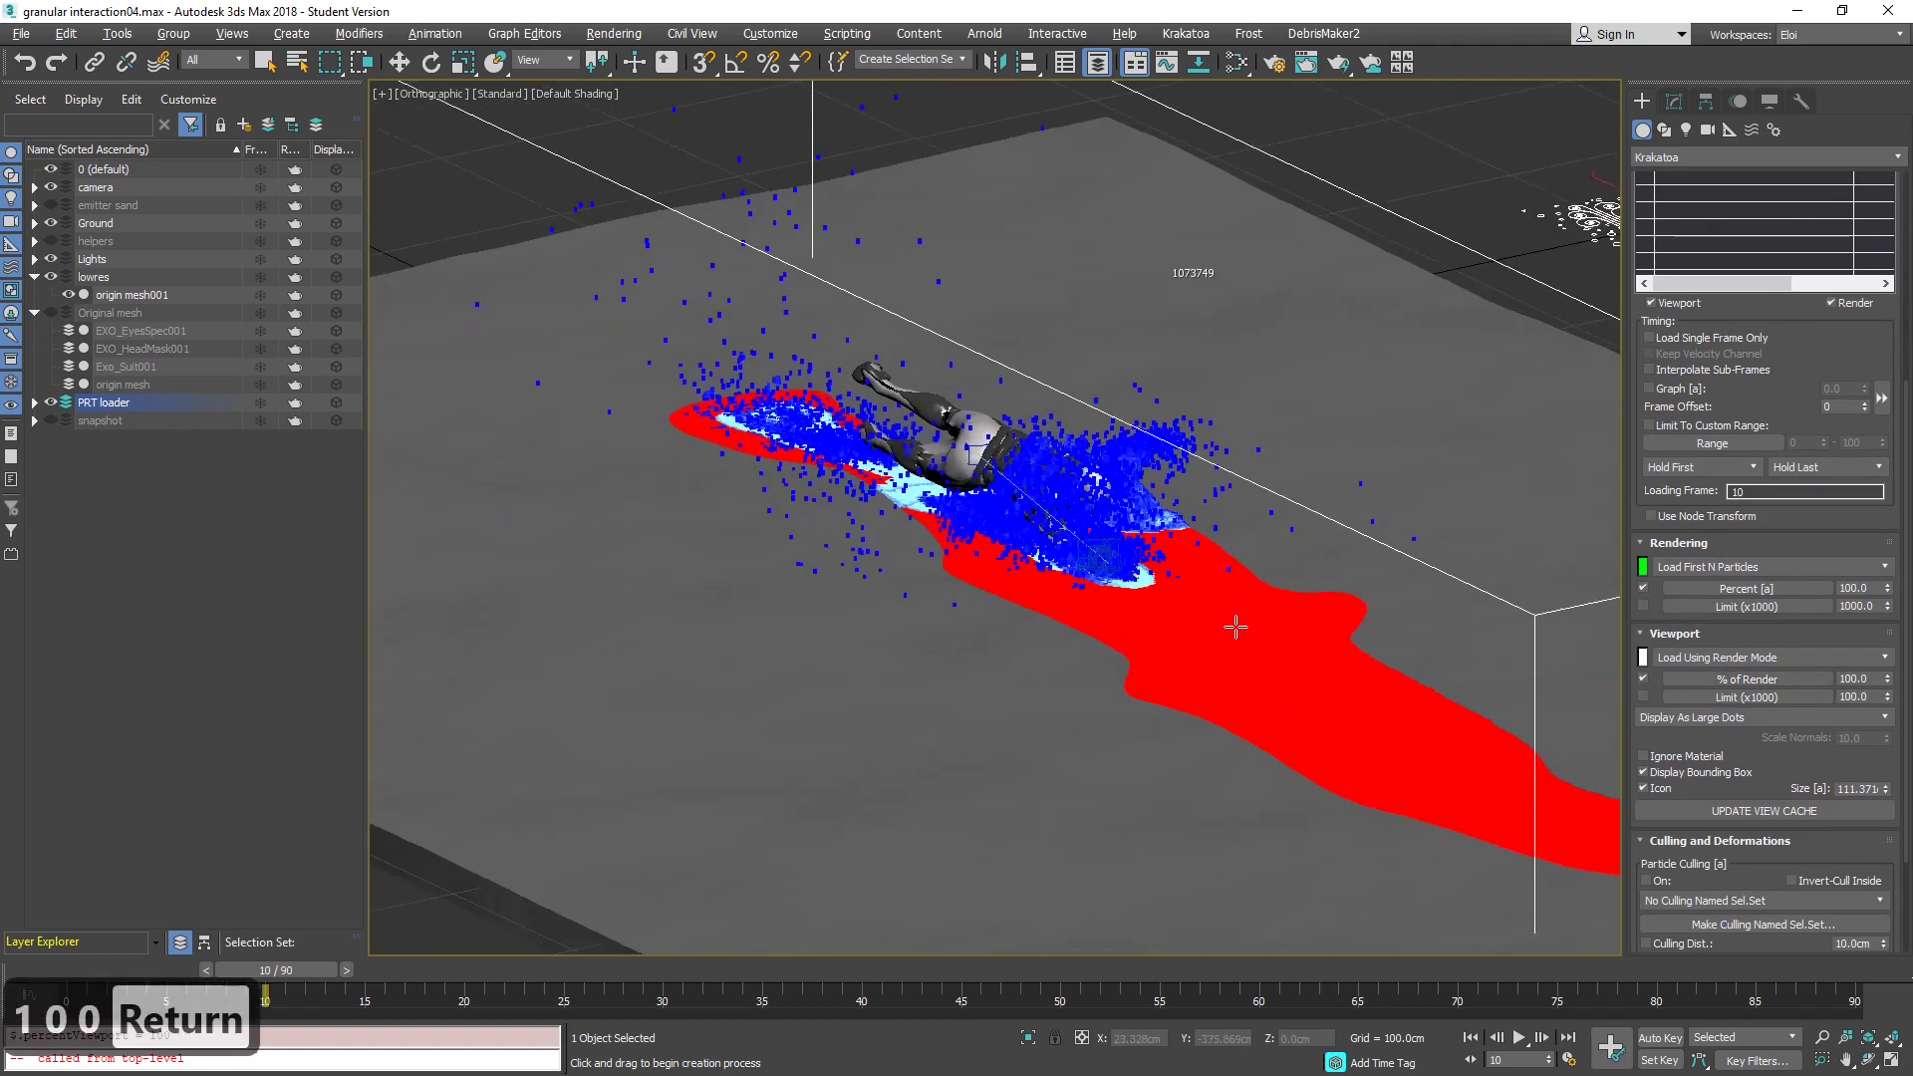
pyautogui.scroll(2, 1234, 626)
pyautogui.scroll(1, 1122, 569)
pyautogui.scroll(1, 1088, 511)
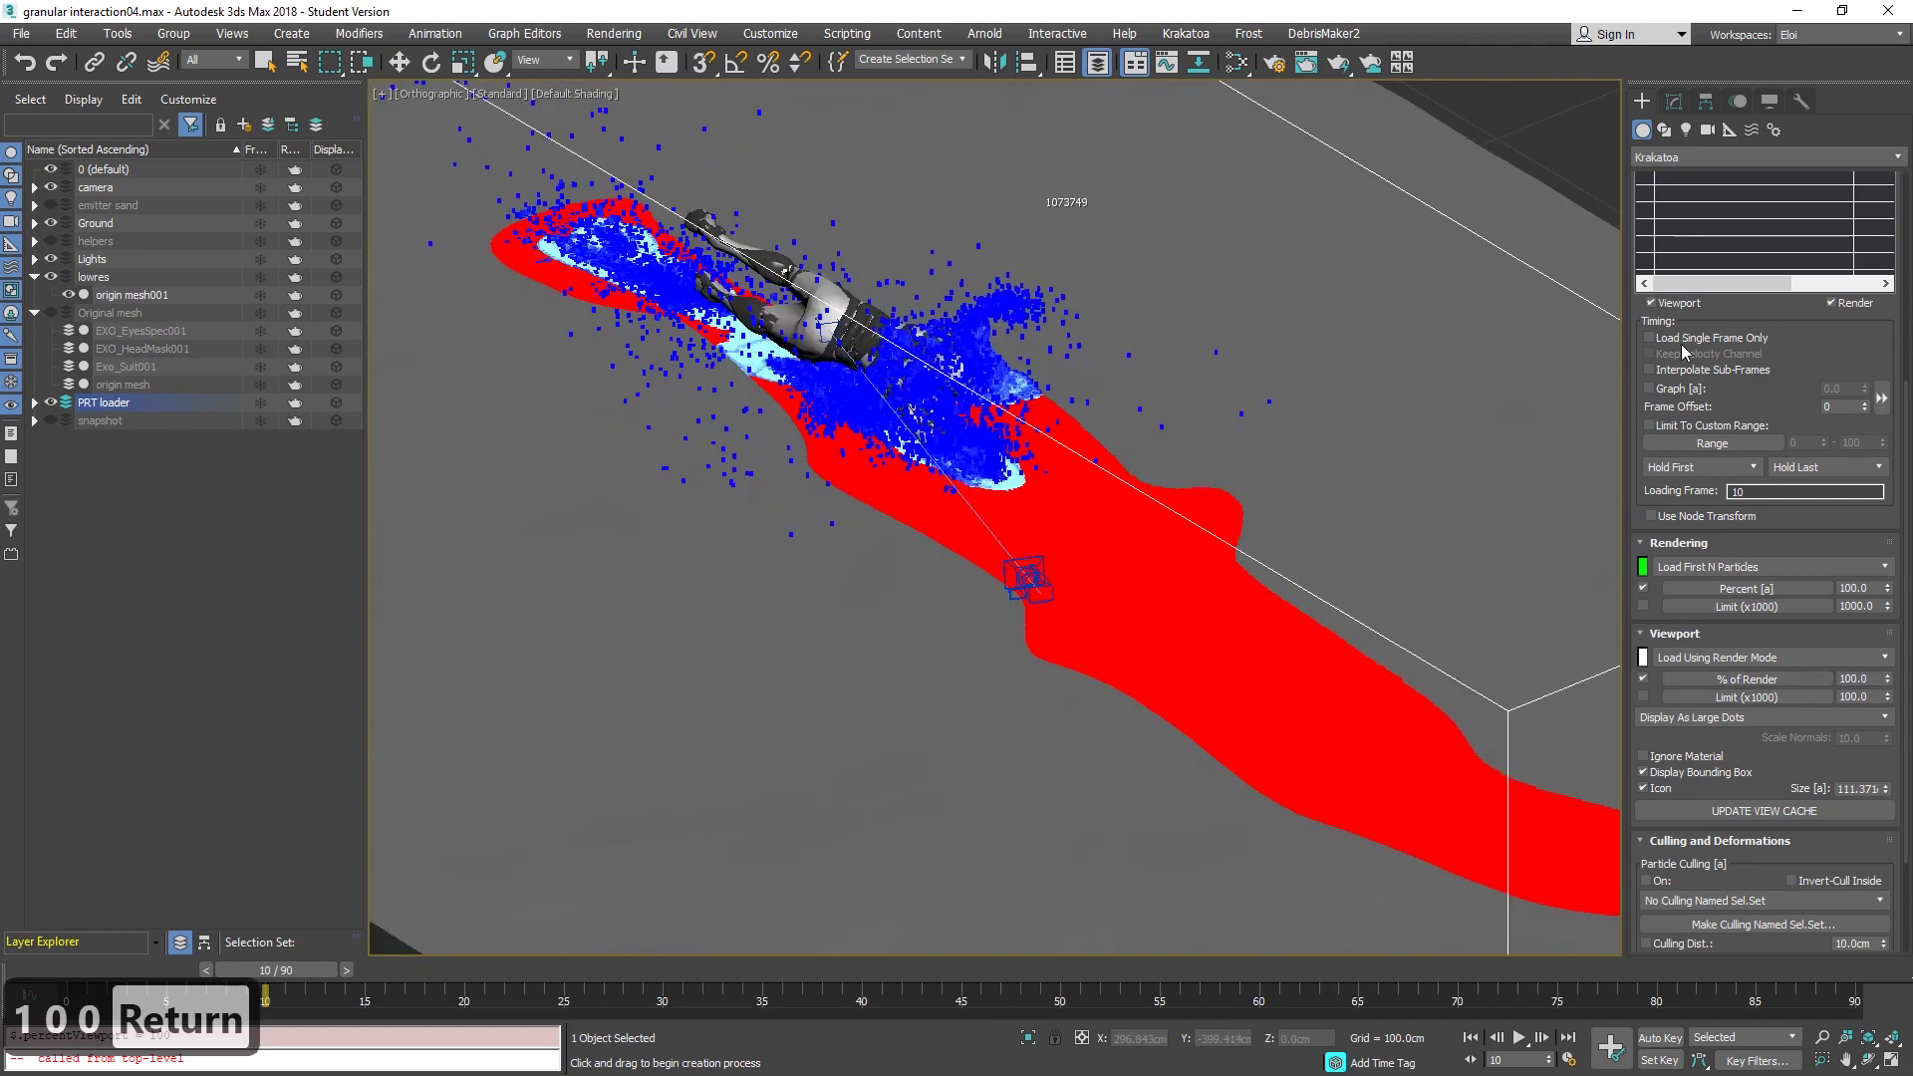
pyautogui.moveTo(1764, 323); pyautogui.dragTo(1730, 655)
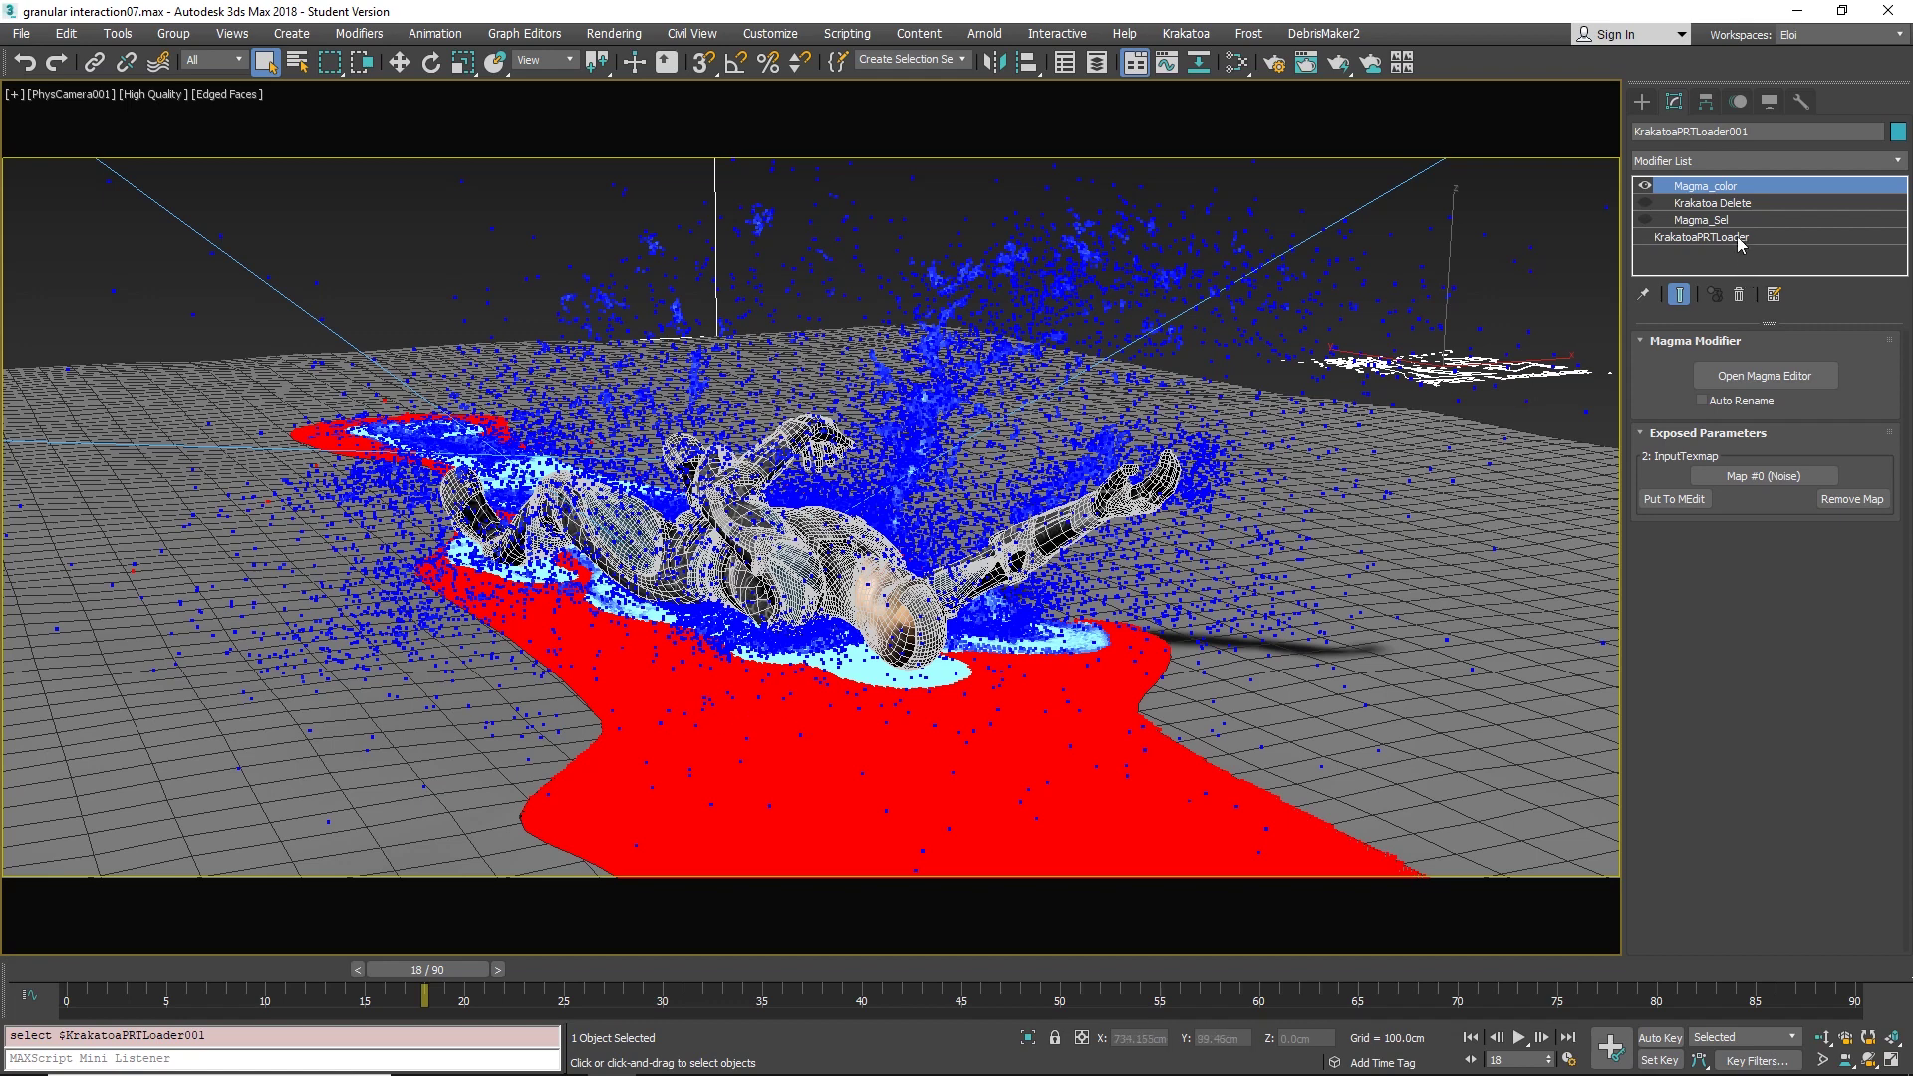
pyautogui.click(1720, 219)
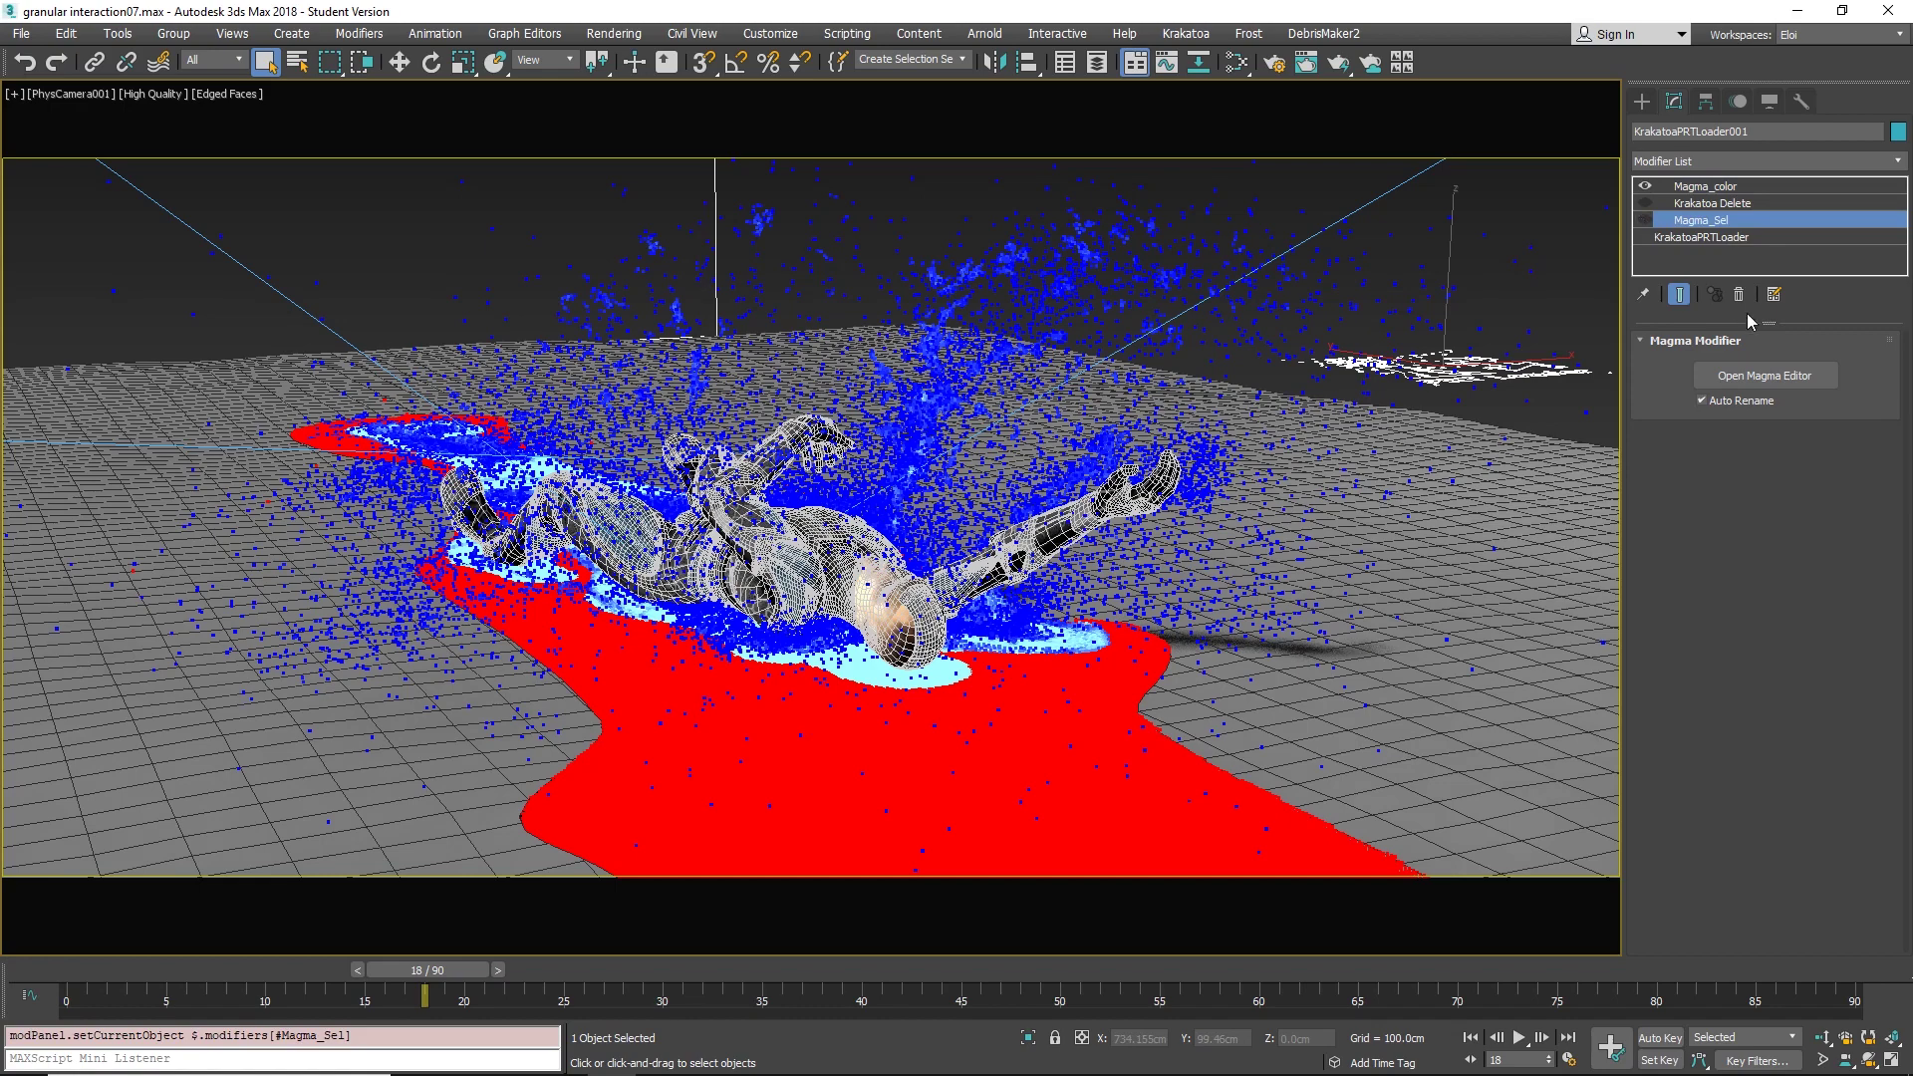
pyautogui.click(1761, 380)
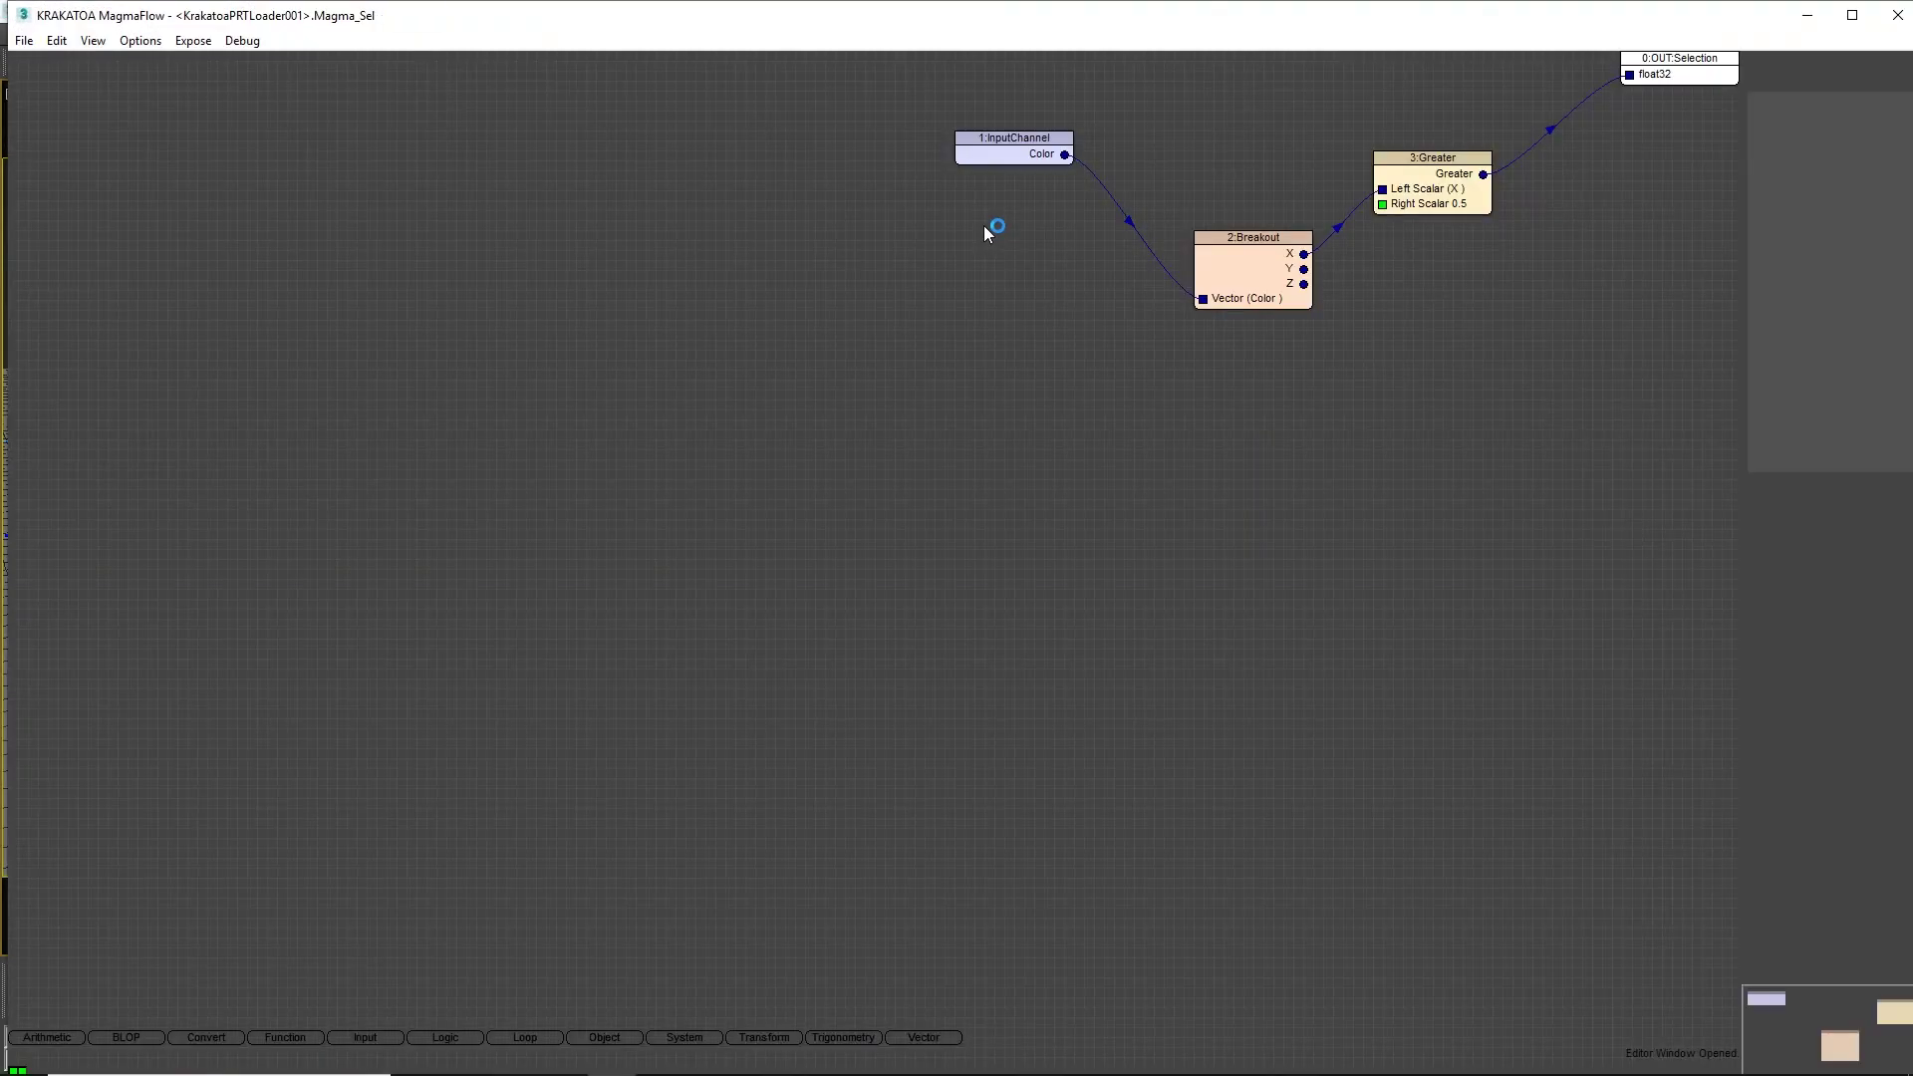
pyautogui.moveTo(993, 175); pyautogui.dragTo(992, 160)
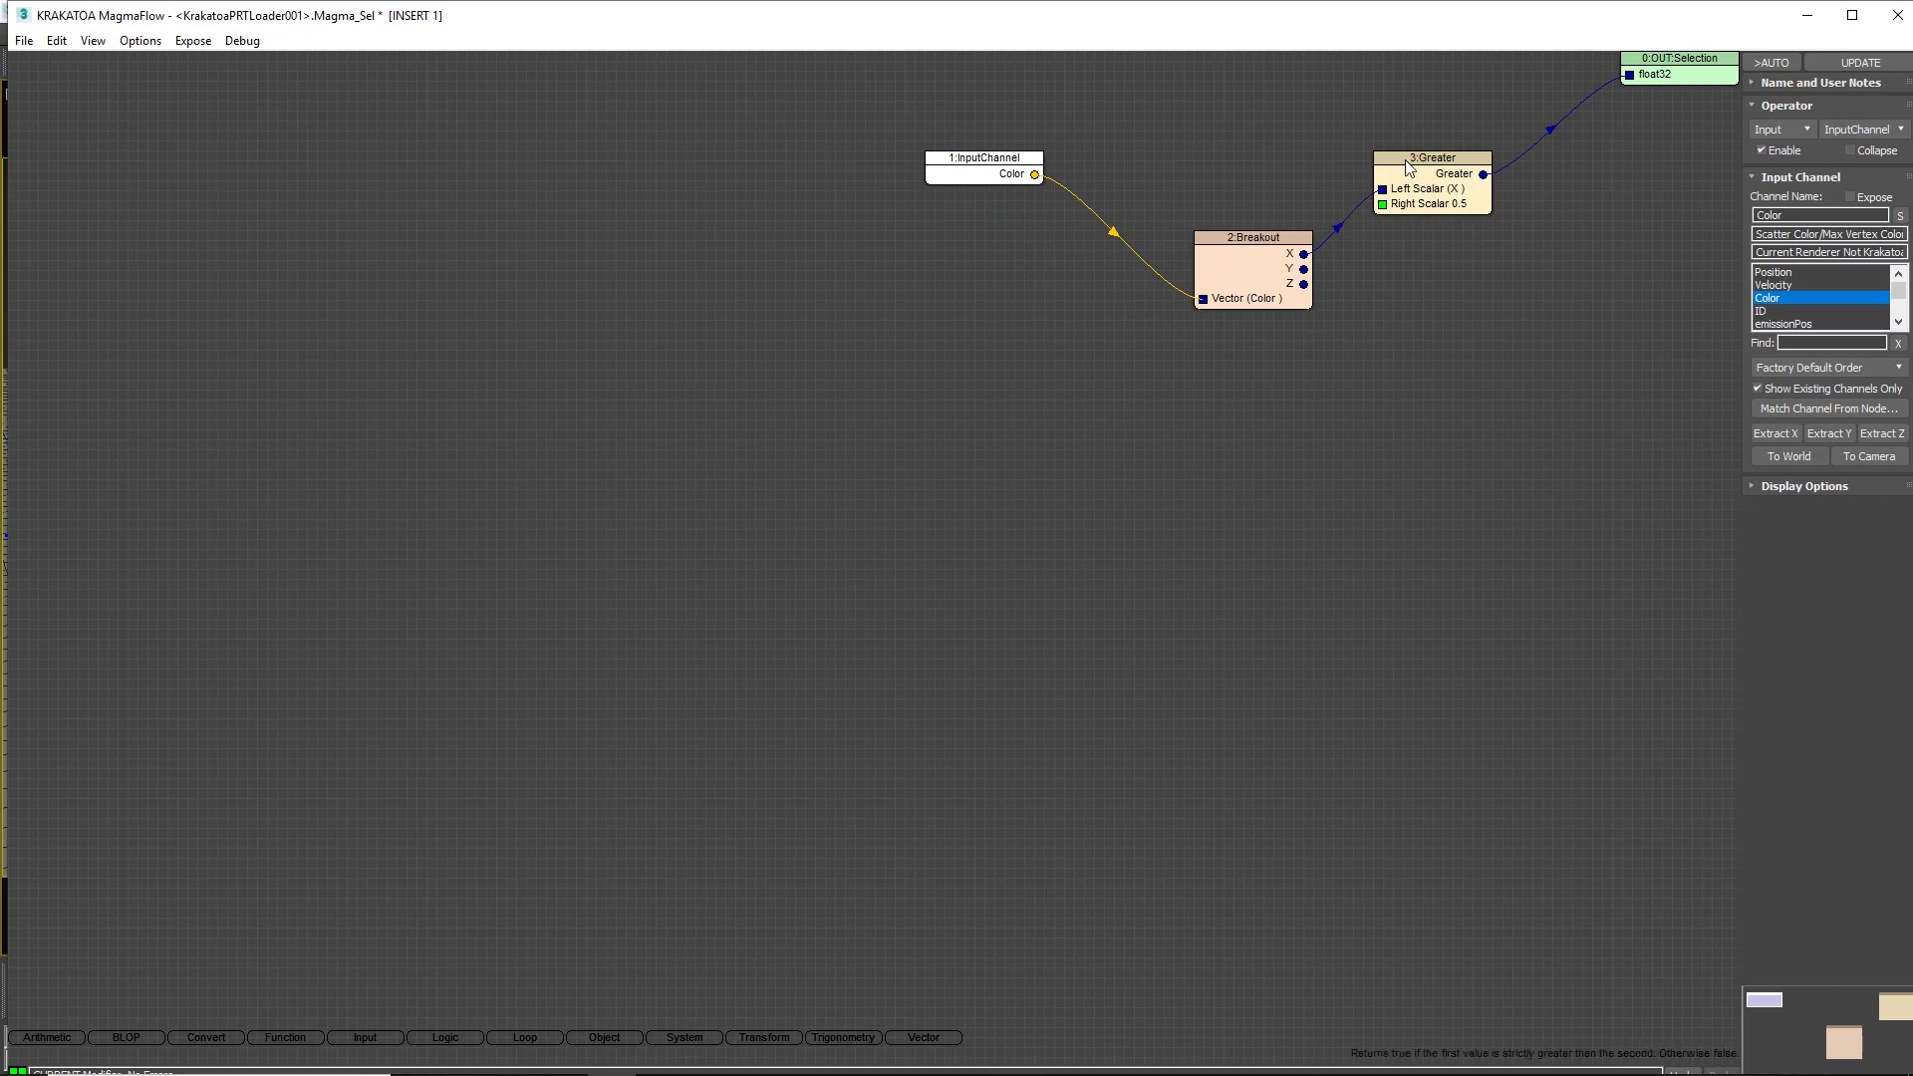
pyautogui.click(1448, 161)
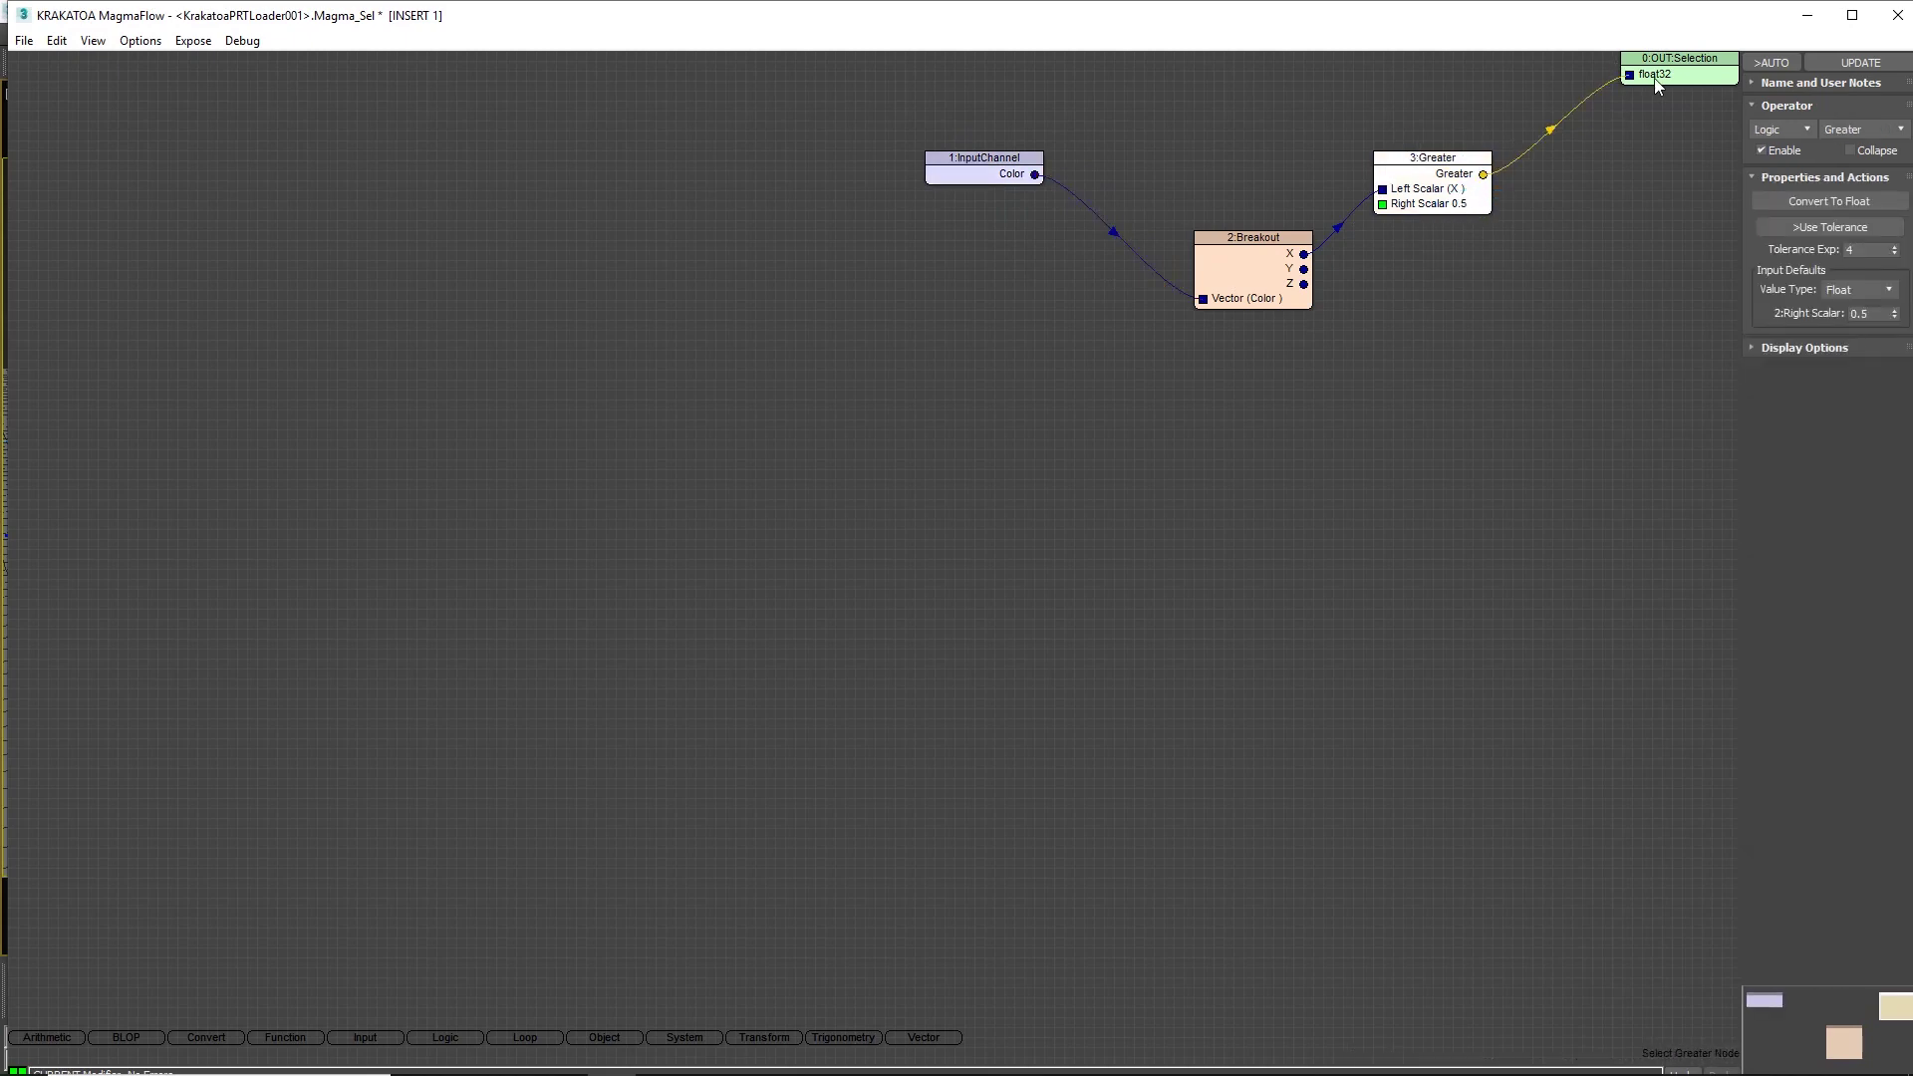
pyautogui.click(1890, 16)
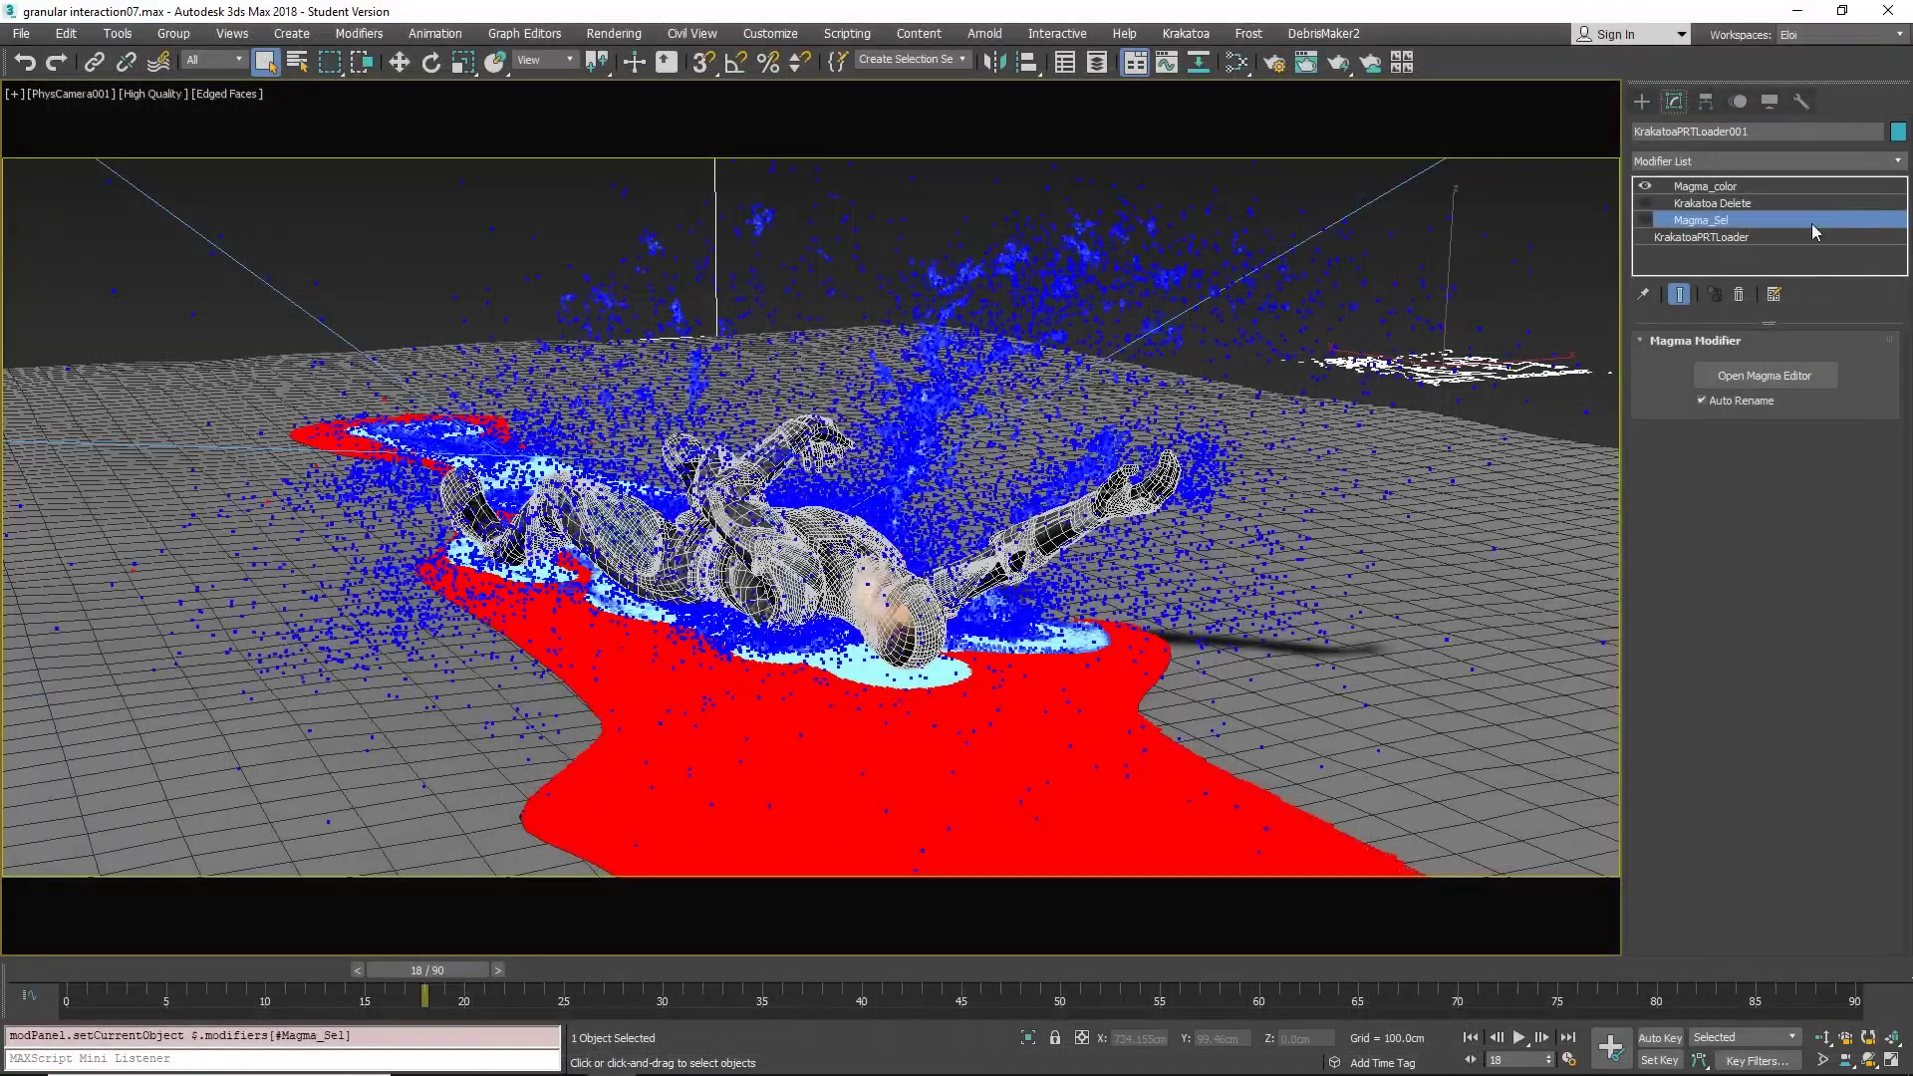
# Step: Enable the Krakatoa Delete modifier and scrub the timeline from frame 23 back to 15
pyautogui.click(1646, 202)
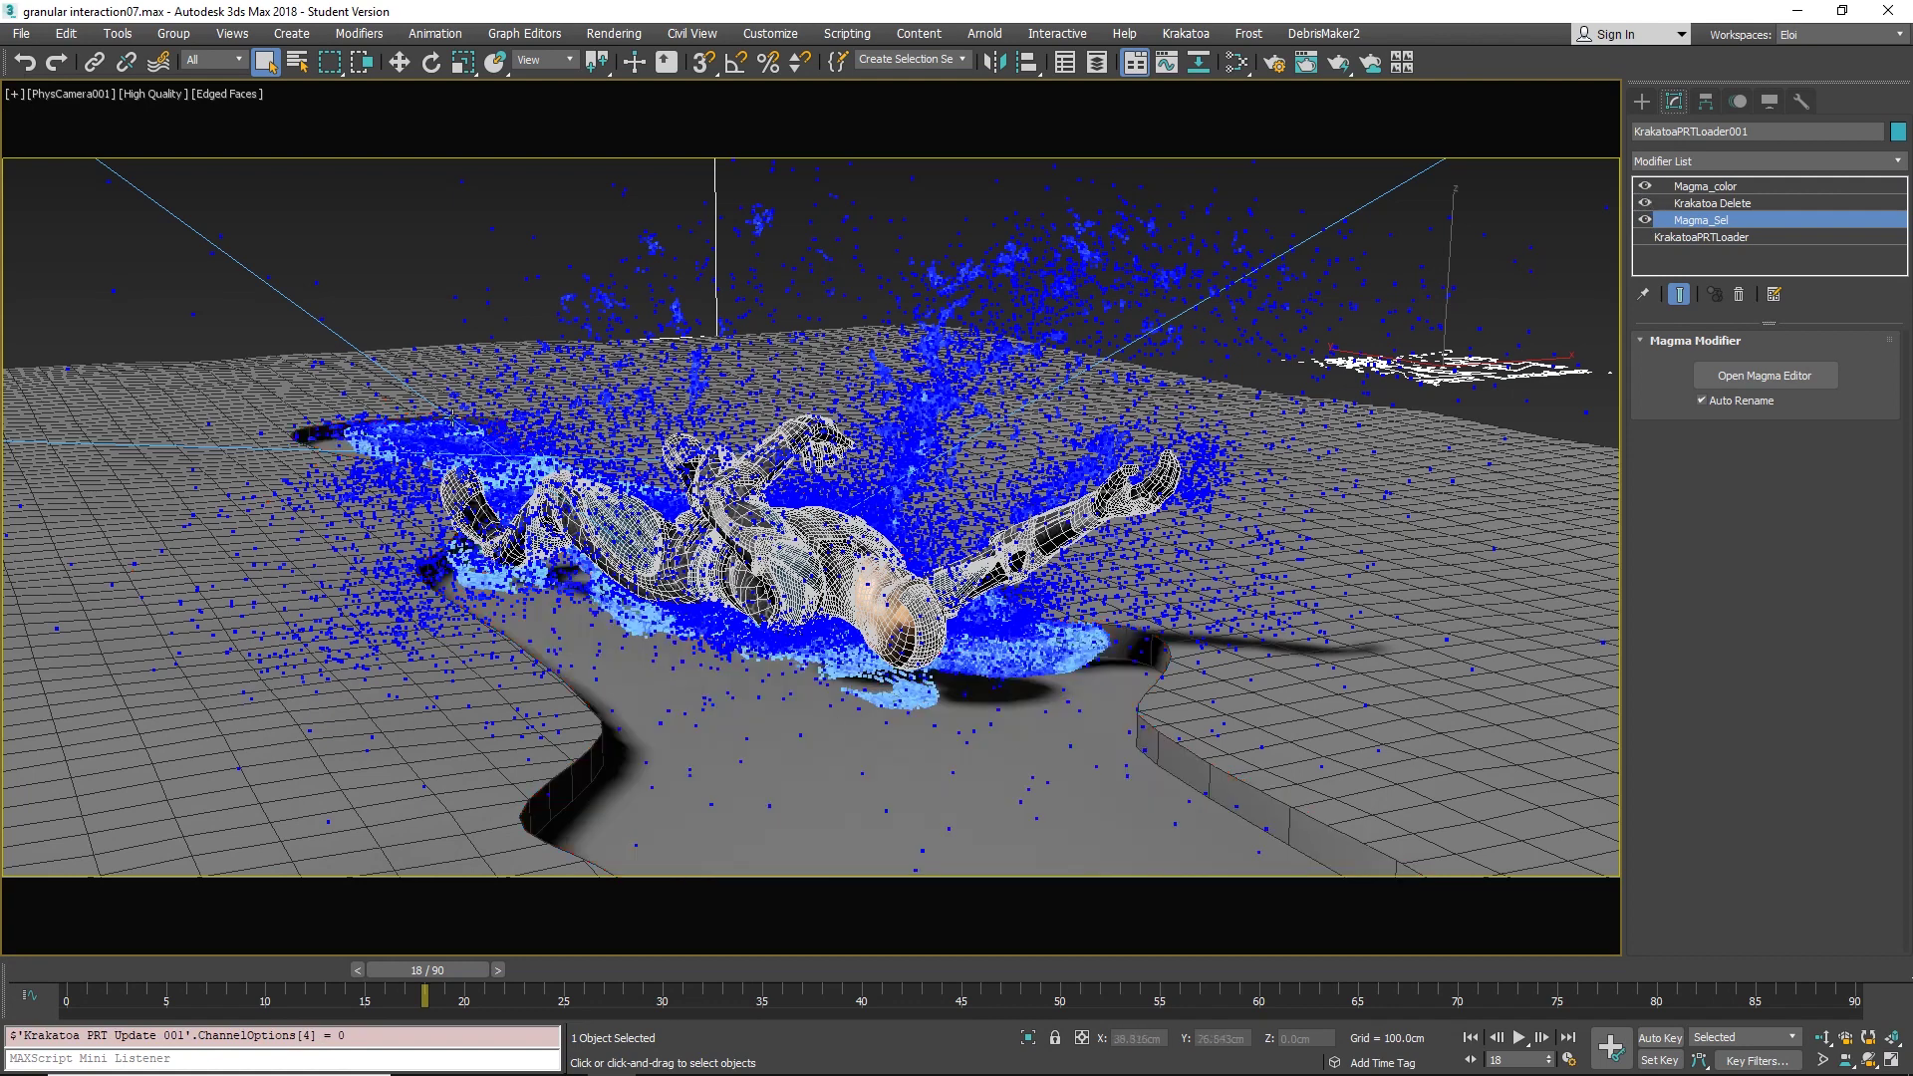
pyautogui.click(532, 979)
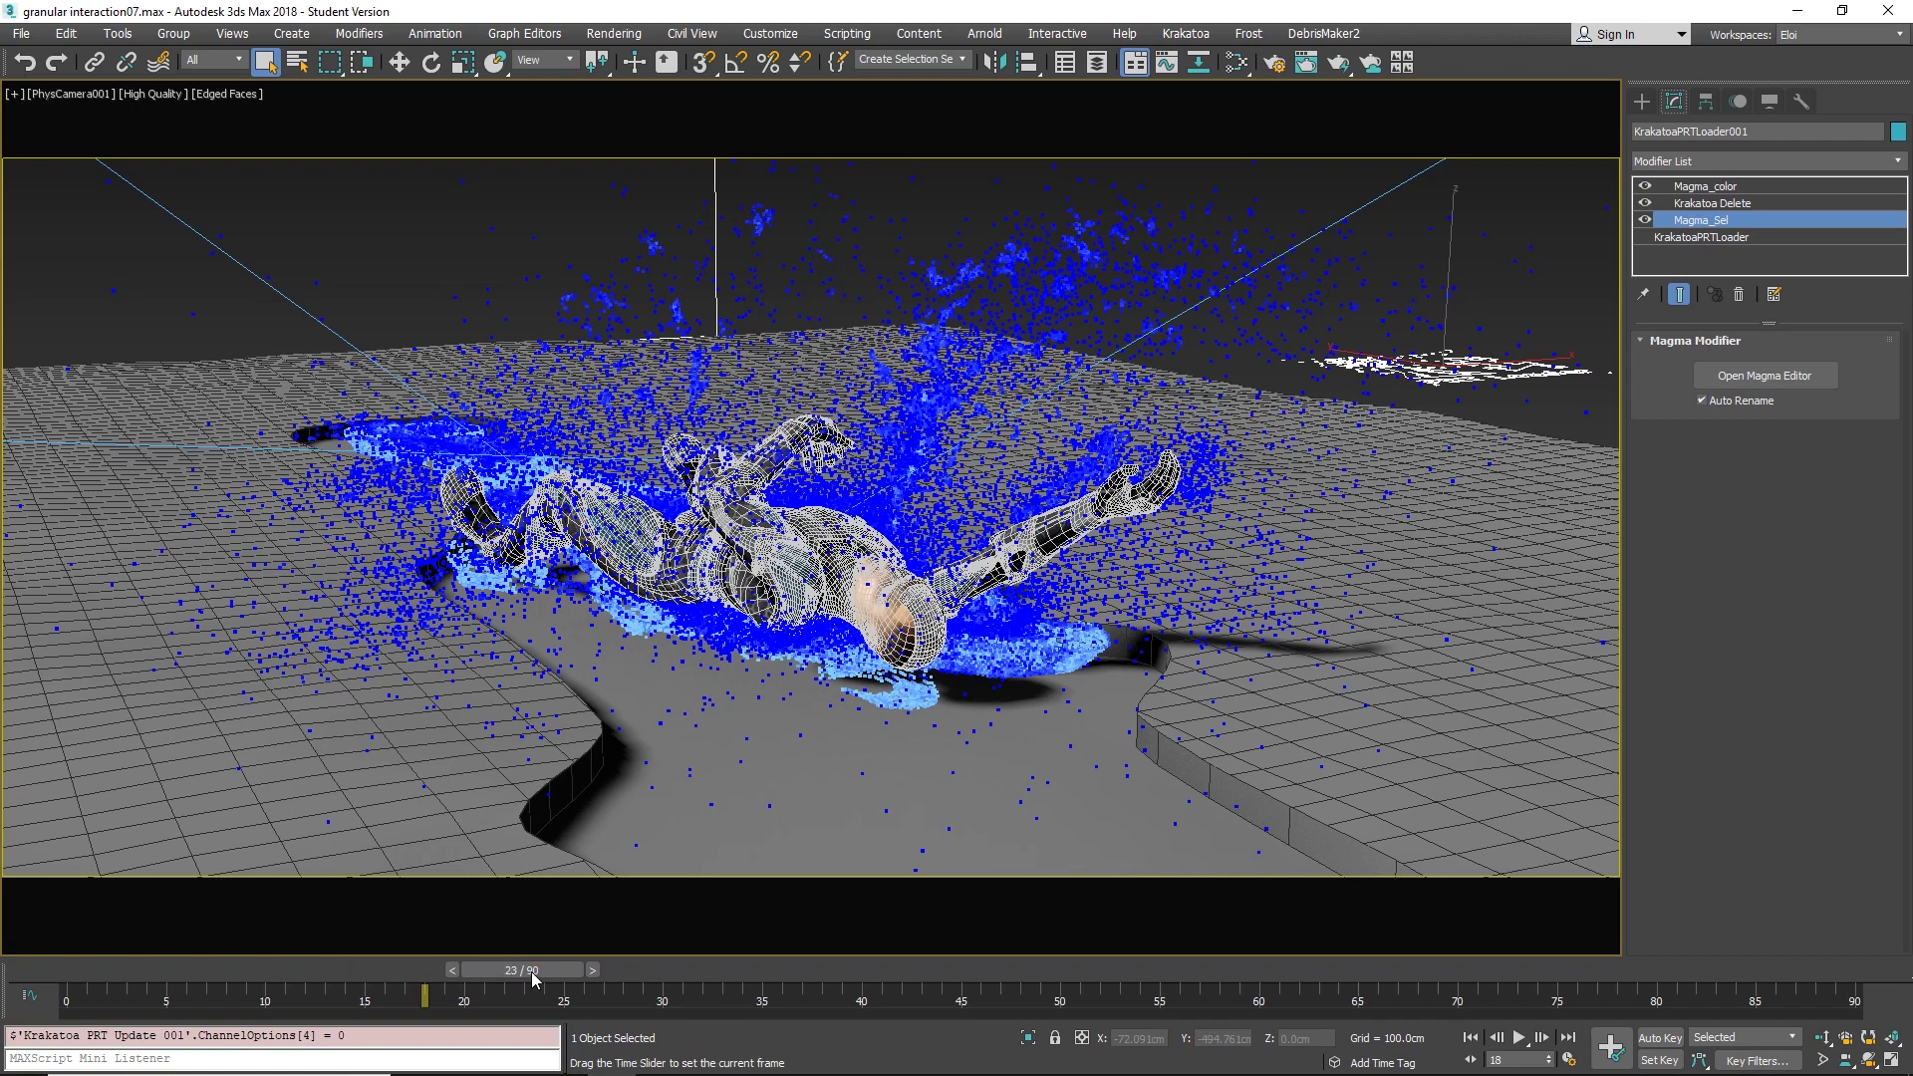
pyautogui.press(',')
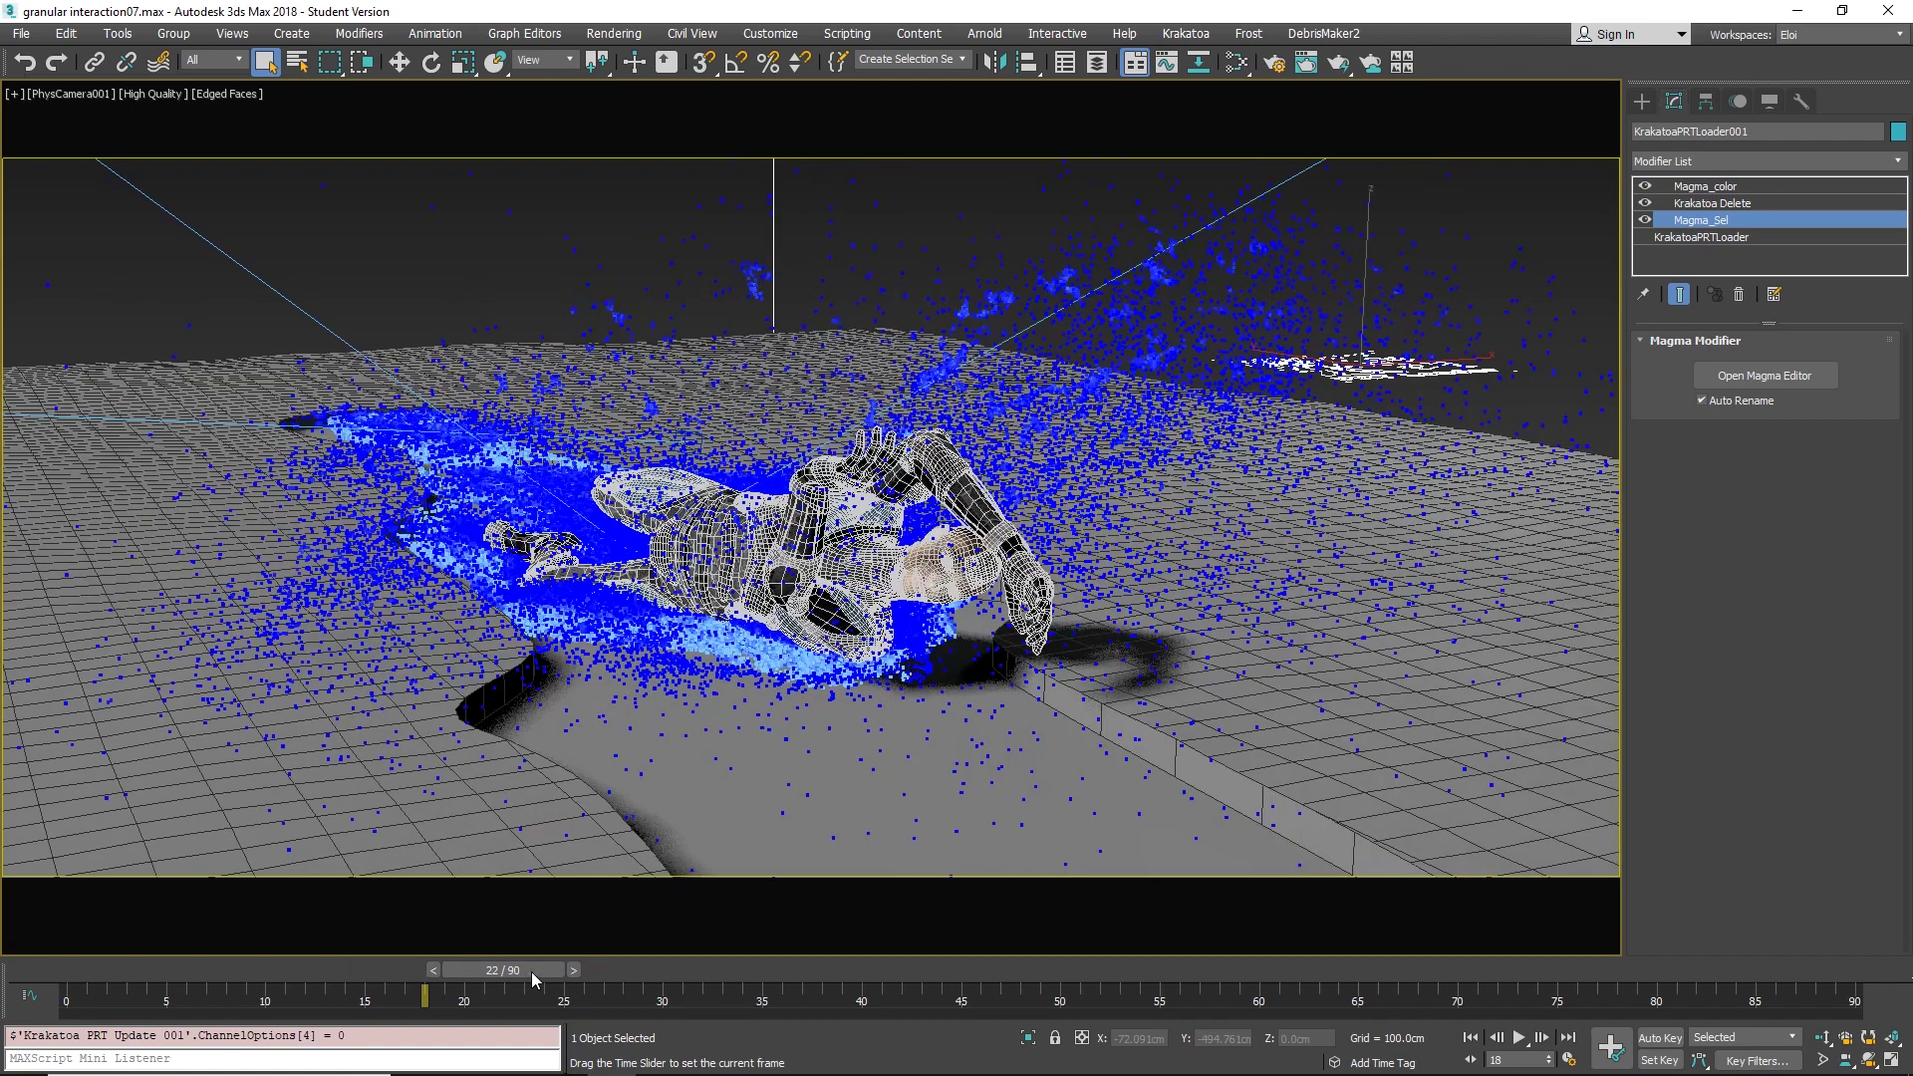
pyautogui.moveTo(531, 972); pyautogui.dragTo(388, 978)
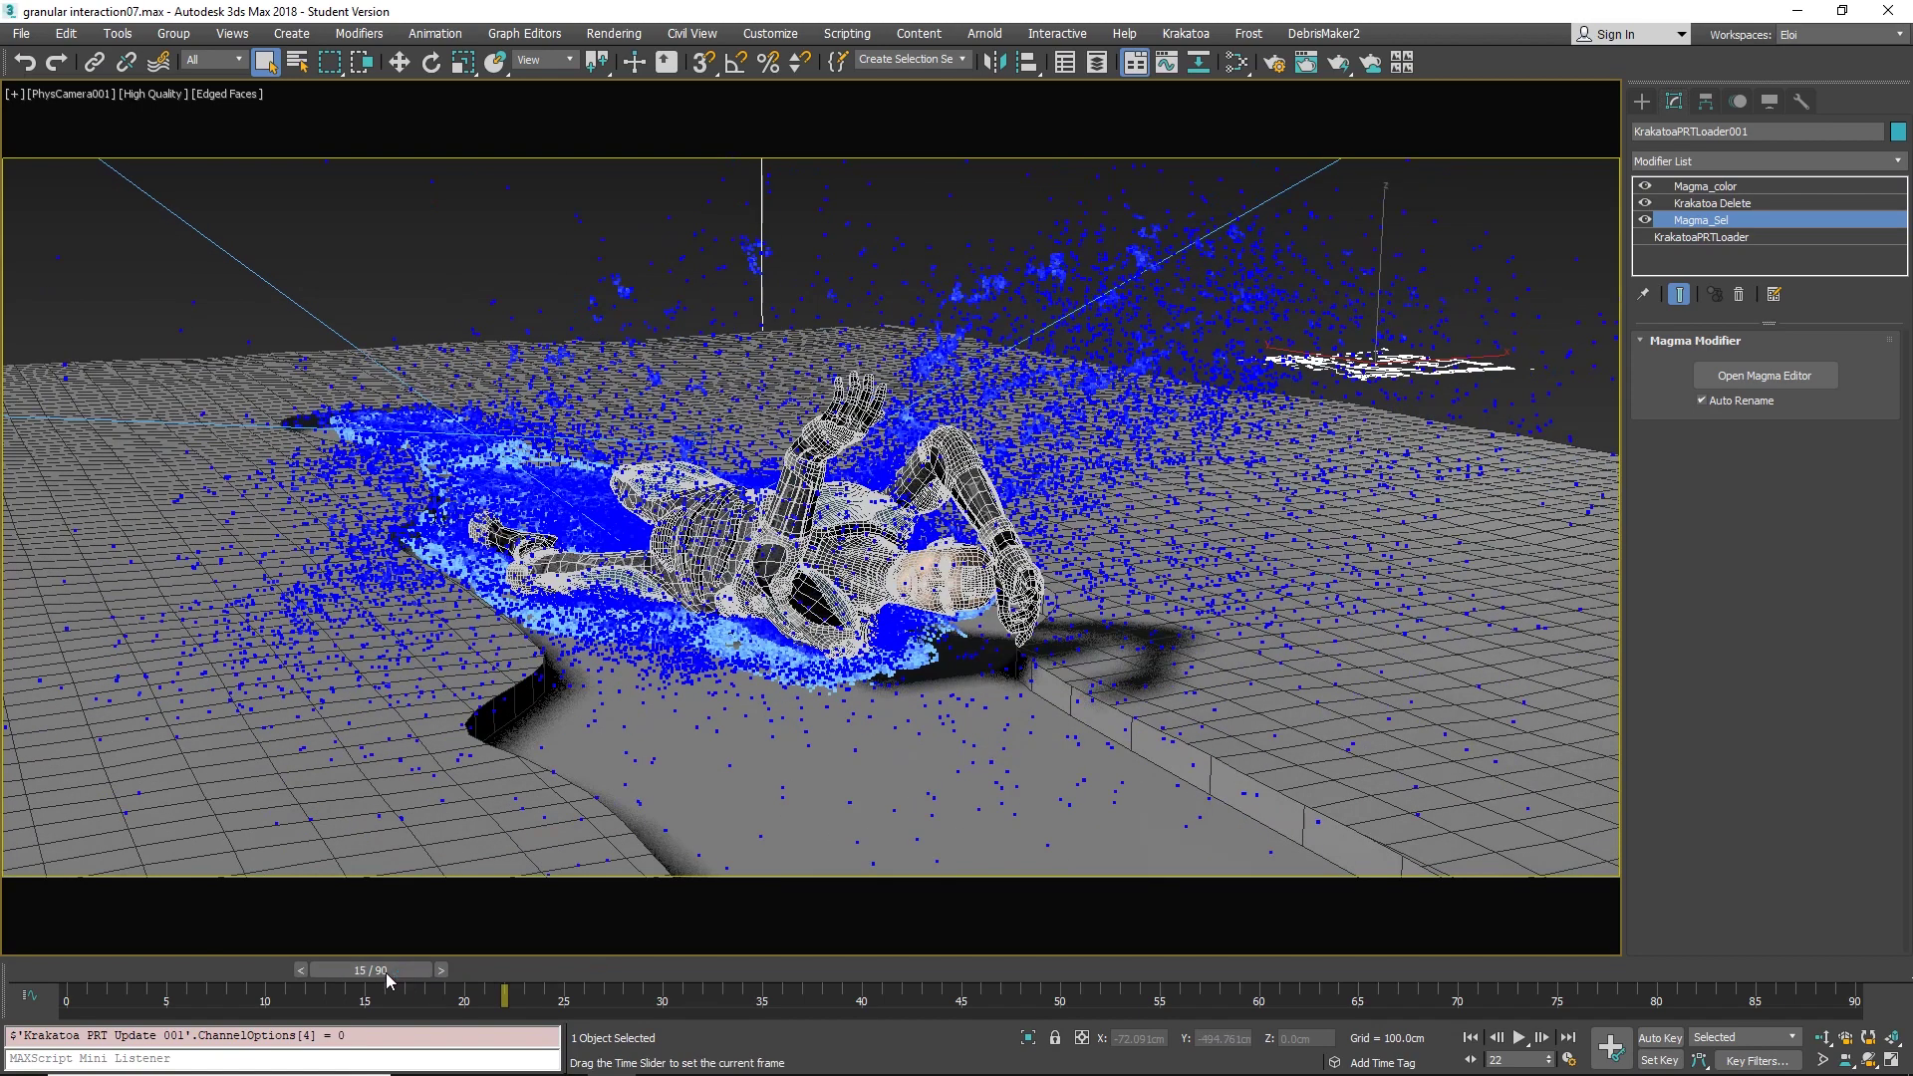
pyautogui.click(1747, 185)
# Step: Wire the Noise map node into OUT:PRTViewportColor and rearrange the Color and emissionPos nodes
pyautogui.click(1807, 373)
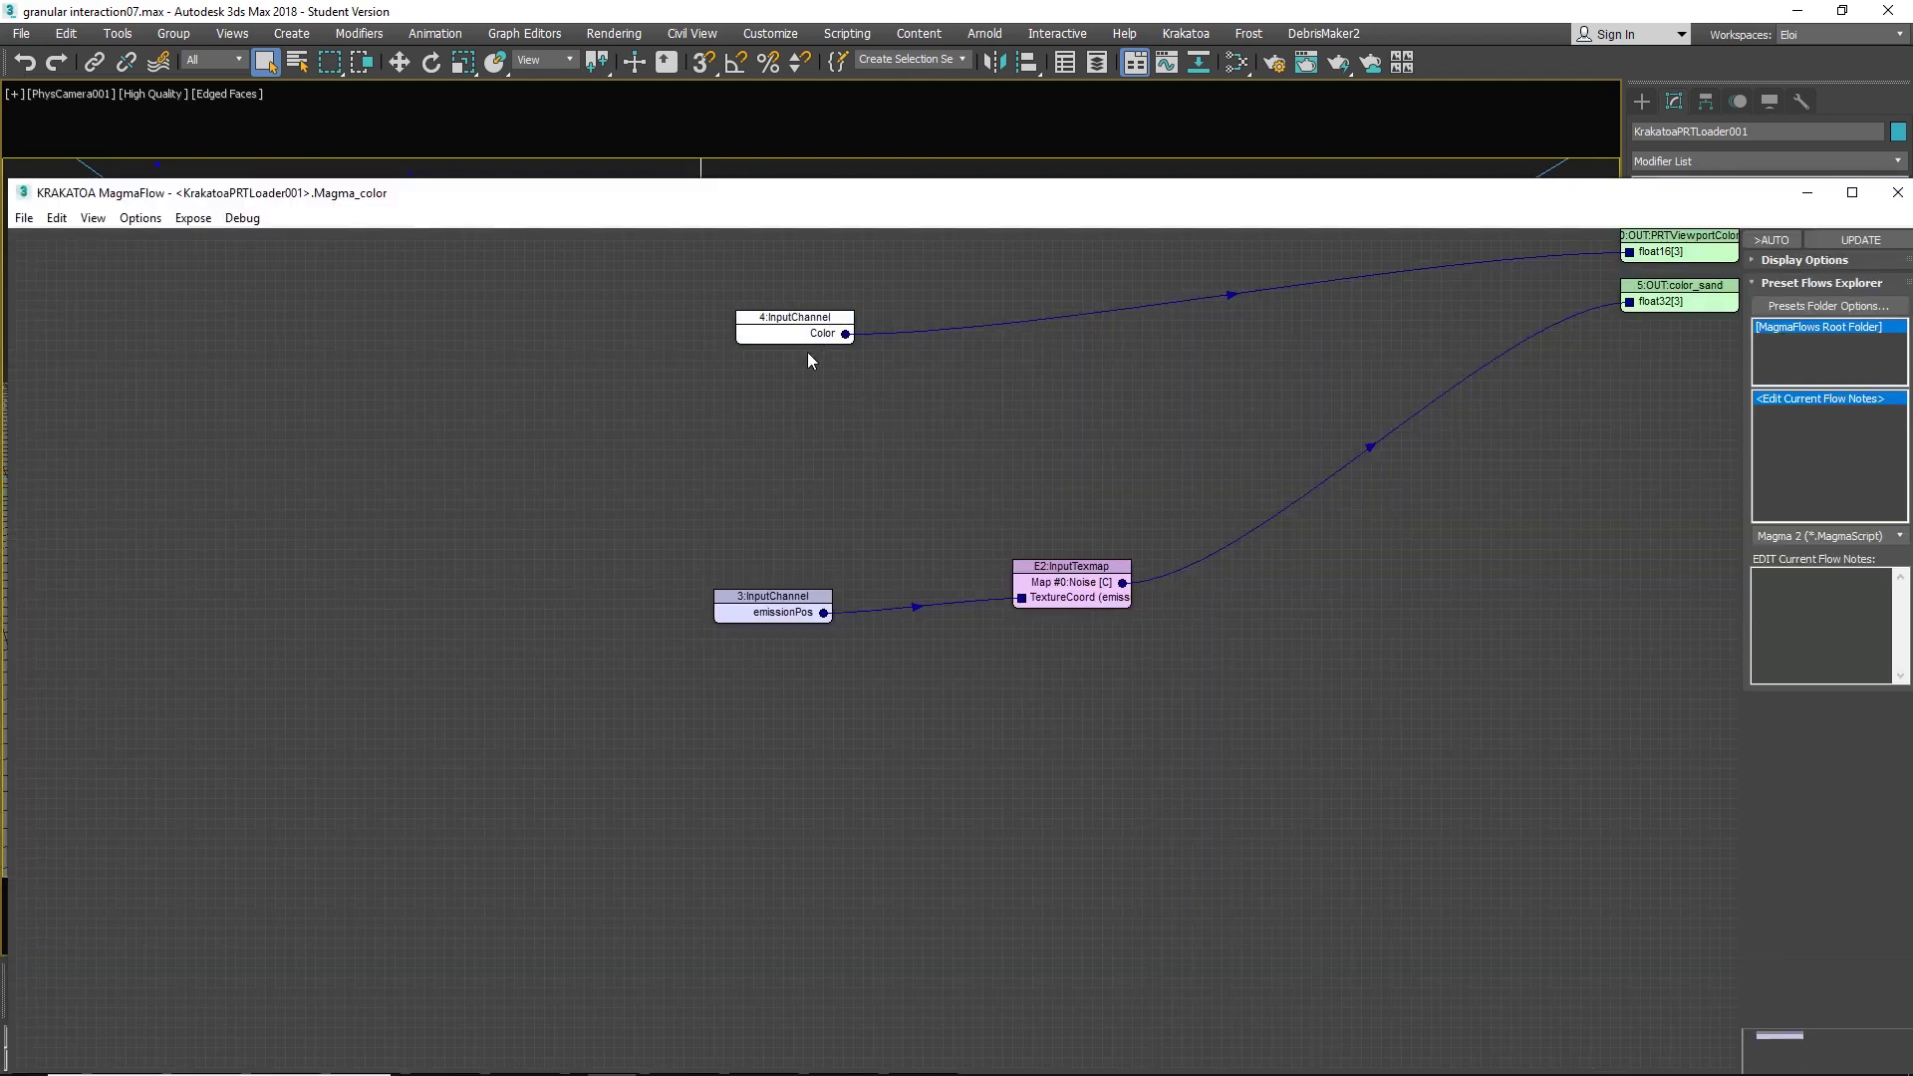
pyautogui.moveTo(808, 358); pyautogui.dragTo(850, 419)
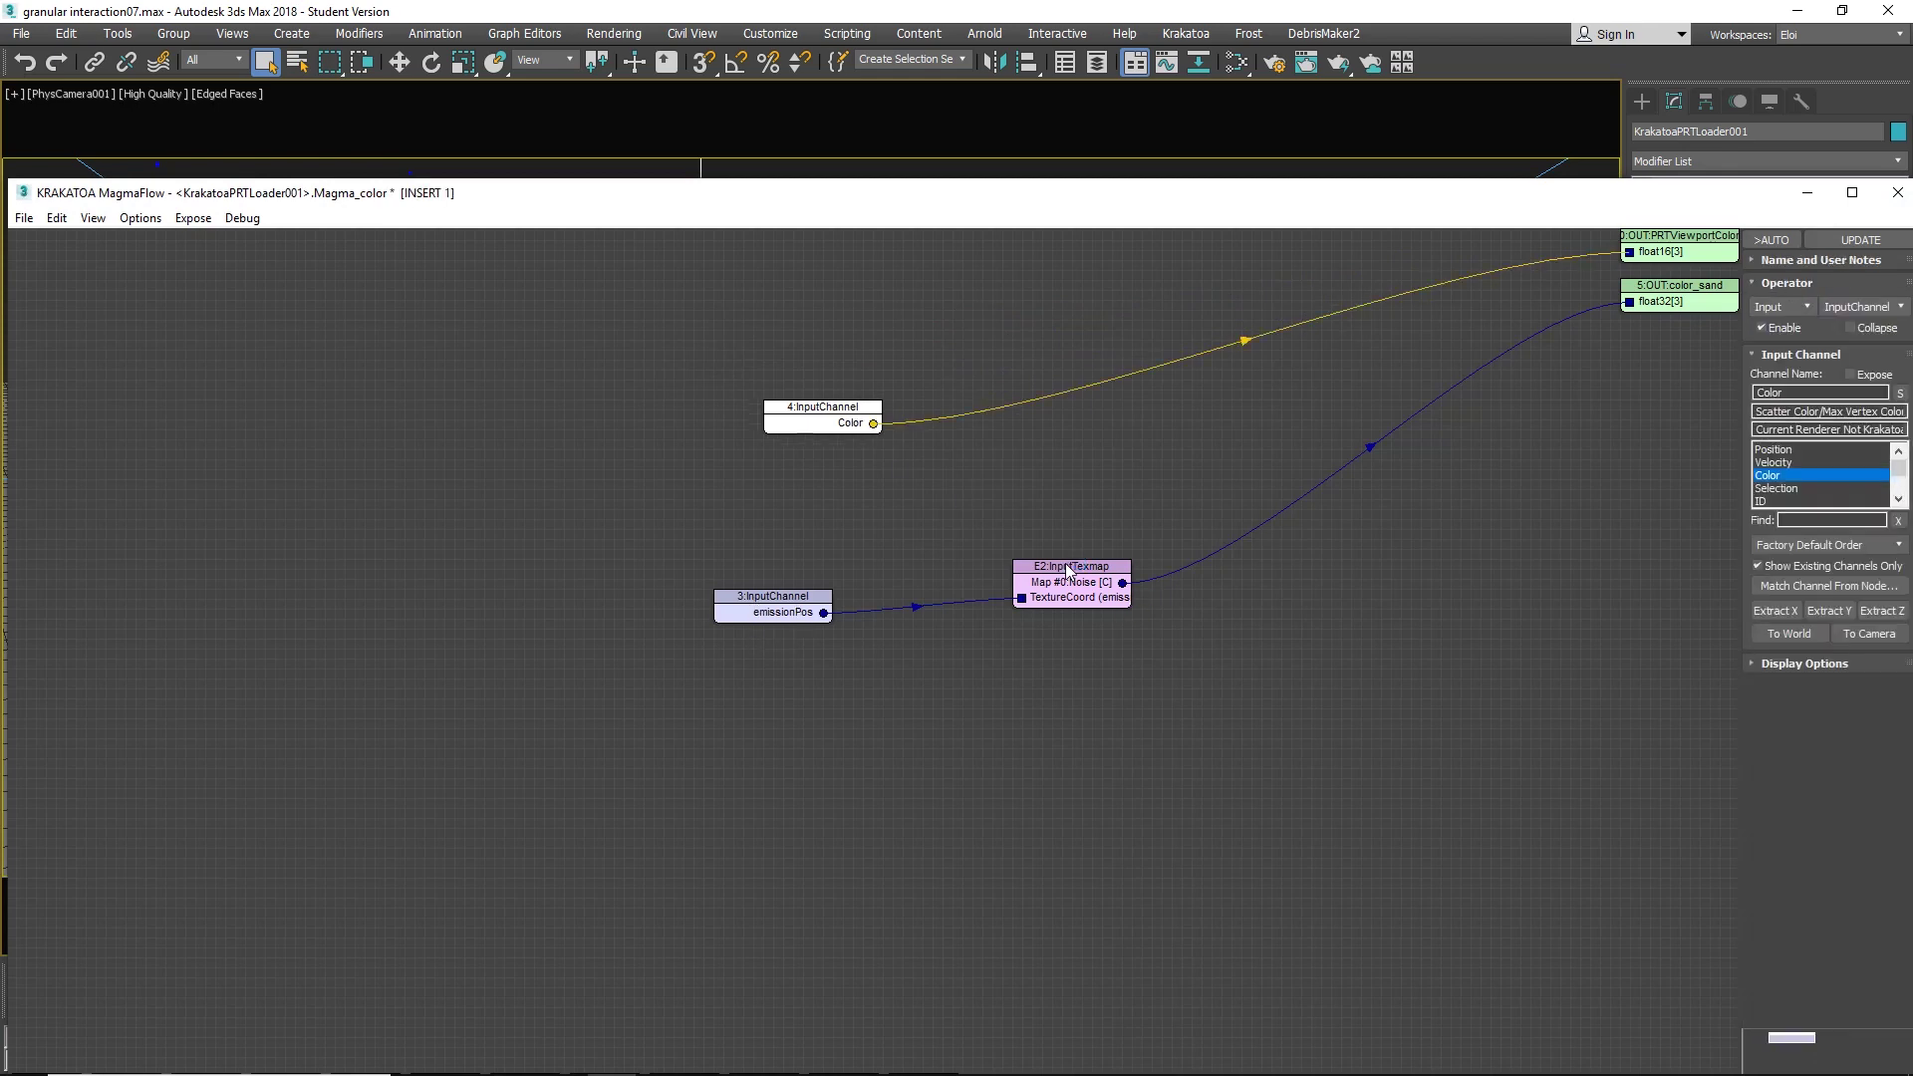
pyautogui.moveTo(1067, 571); pyautogui.dragTo(1068, 560)
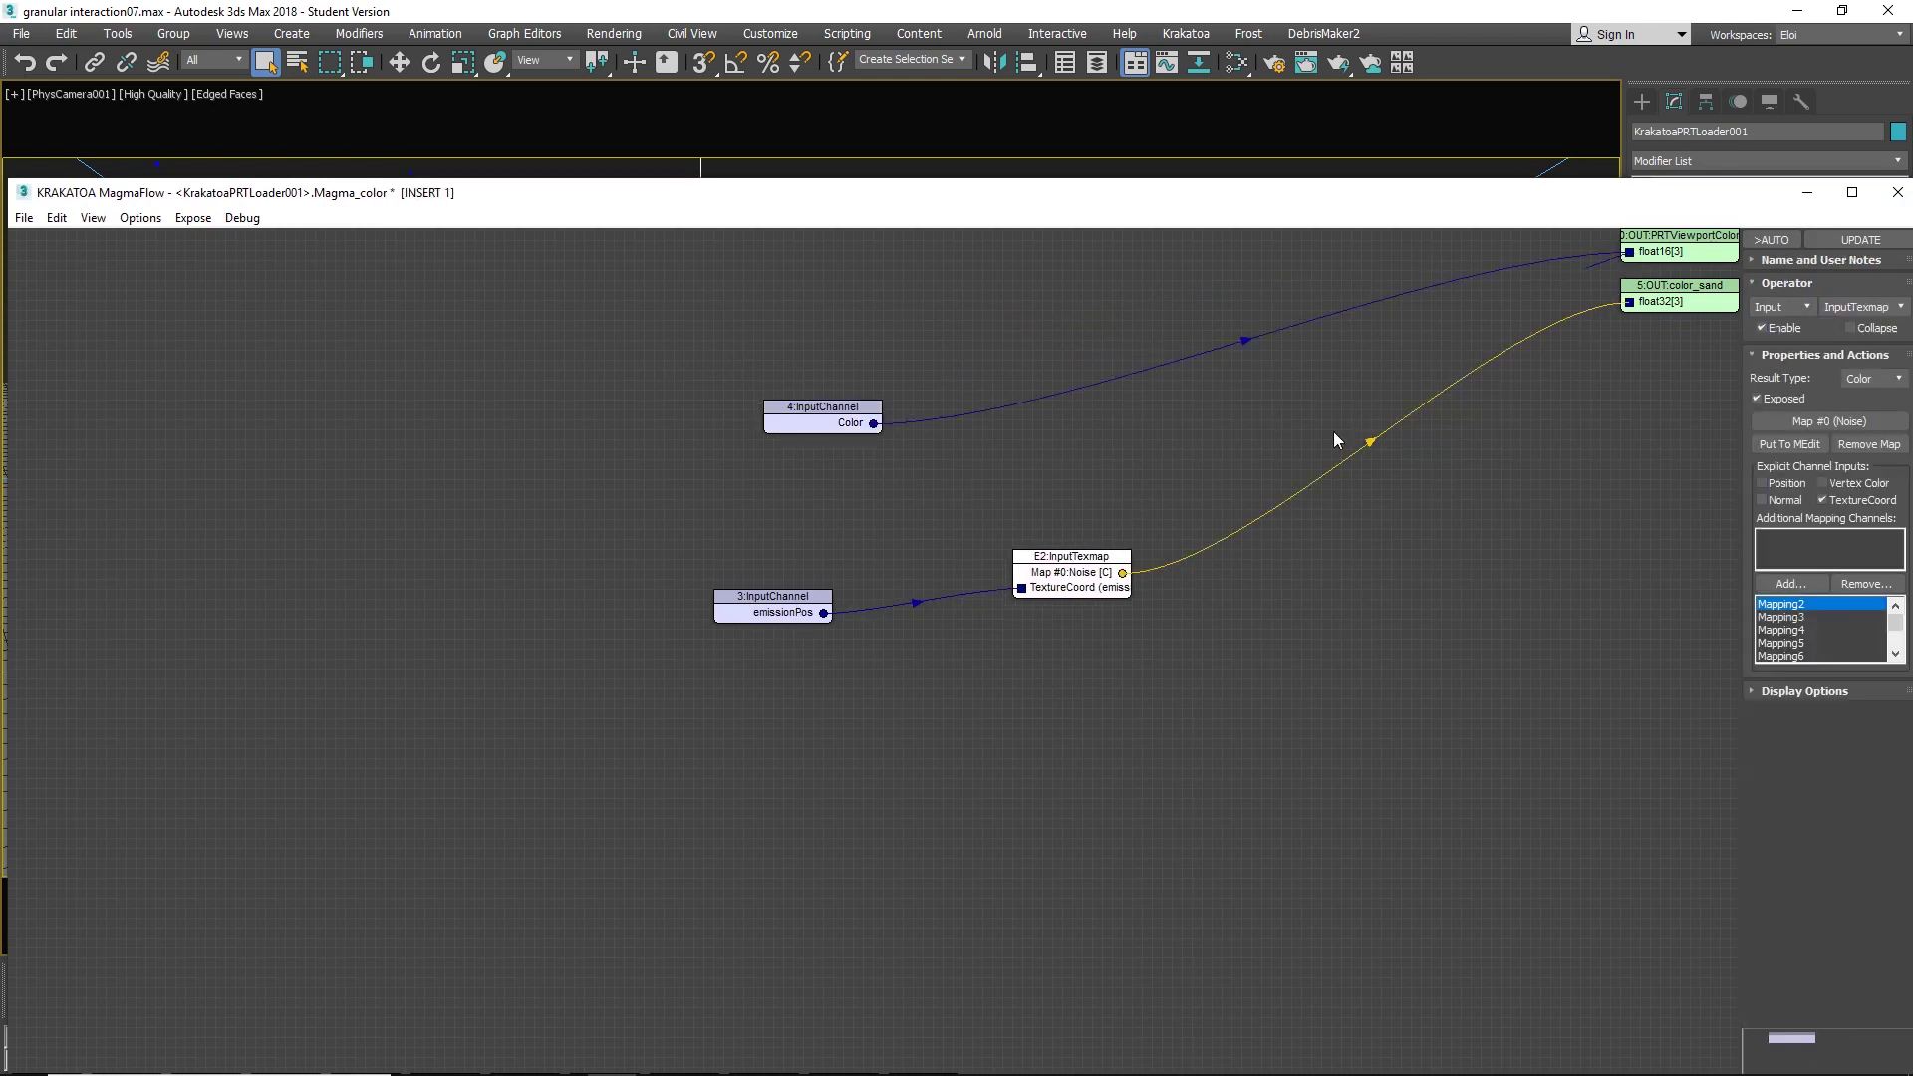
pyautogui.moveTo(1630, 251); pyautogui.dragTo(1124, 573)
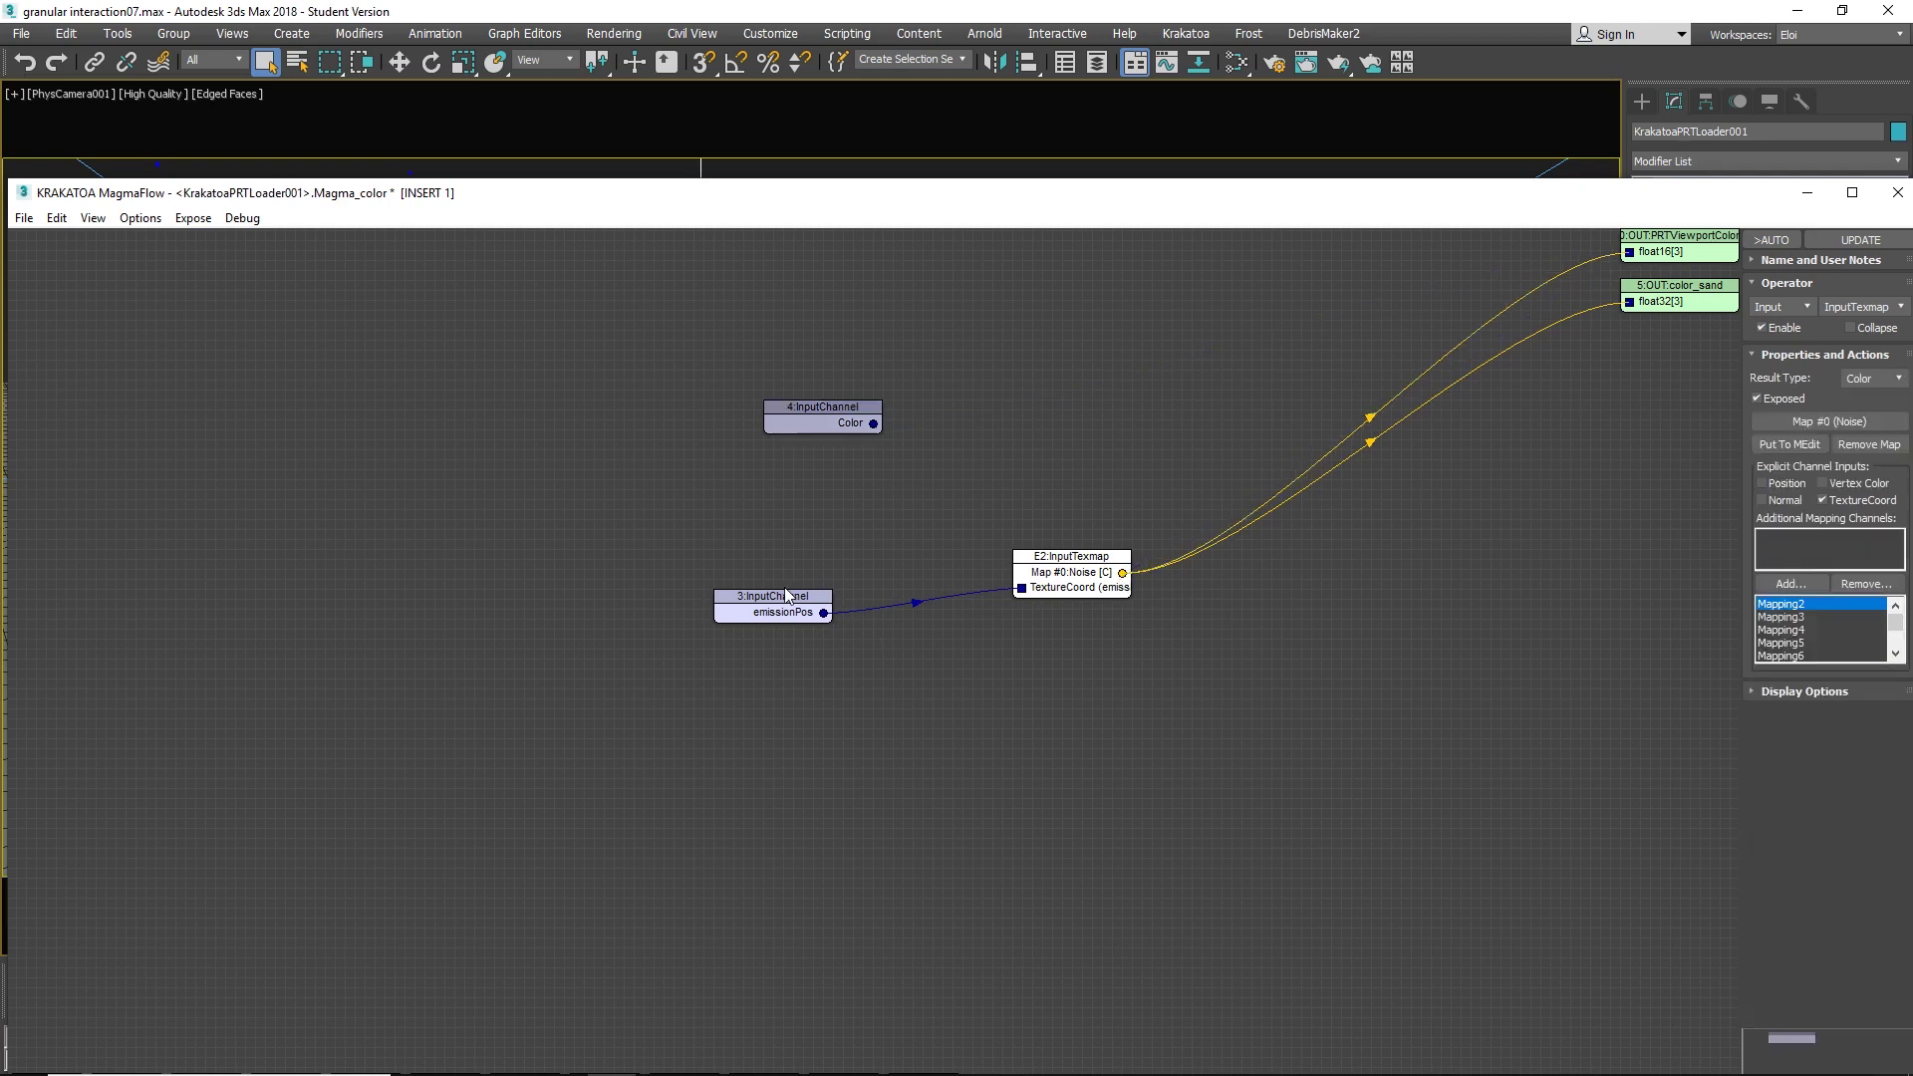
pyautogui.moveTo(789, 596); pyautogui.dragTo(848, 596)
pyautogui.click(819, 479)
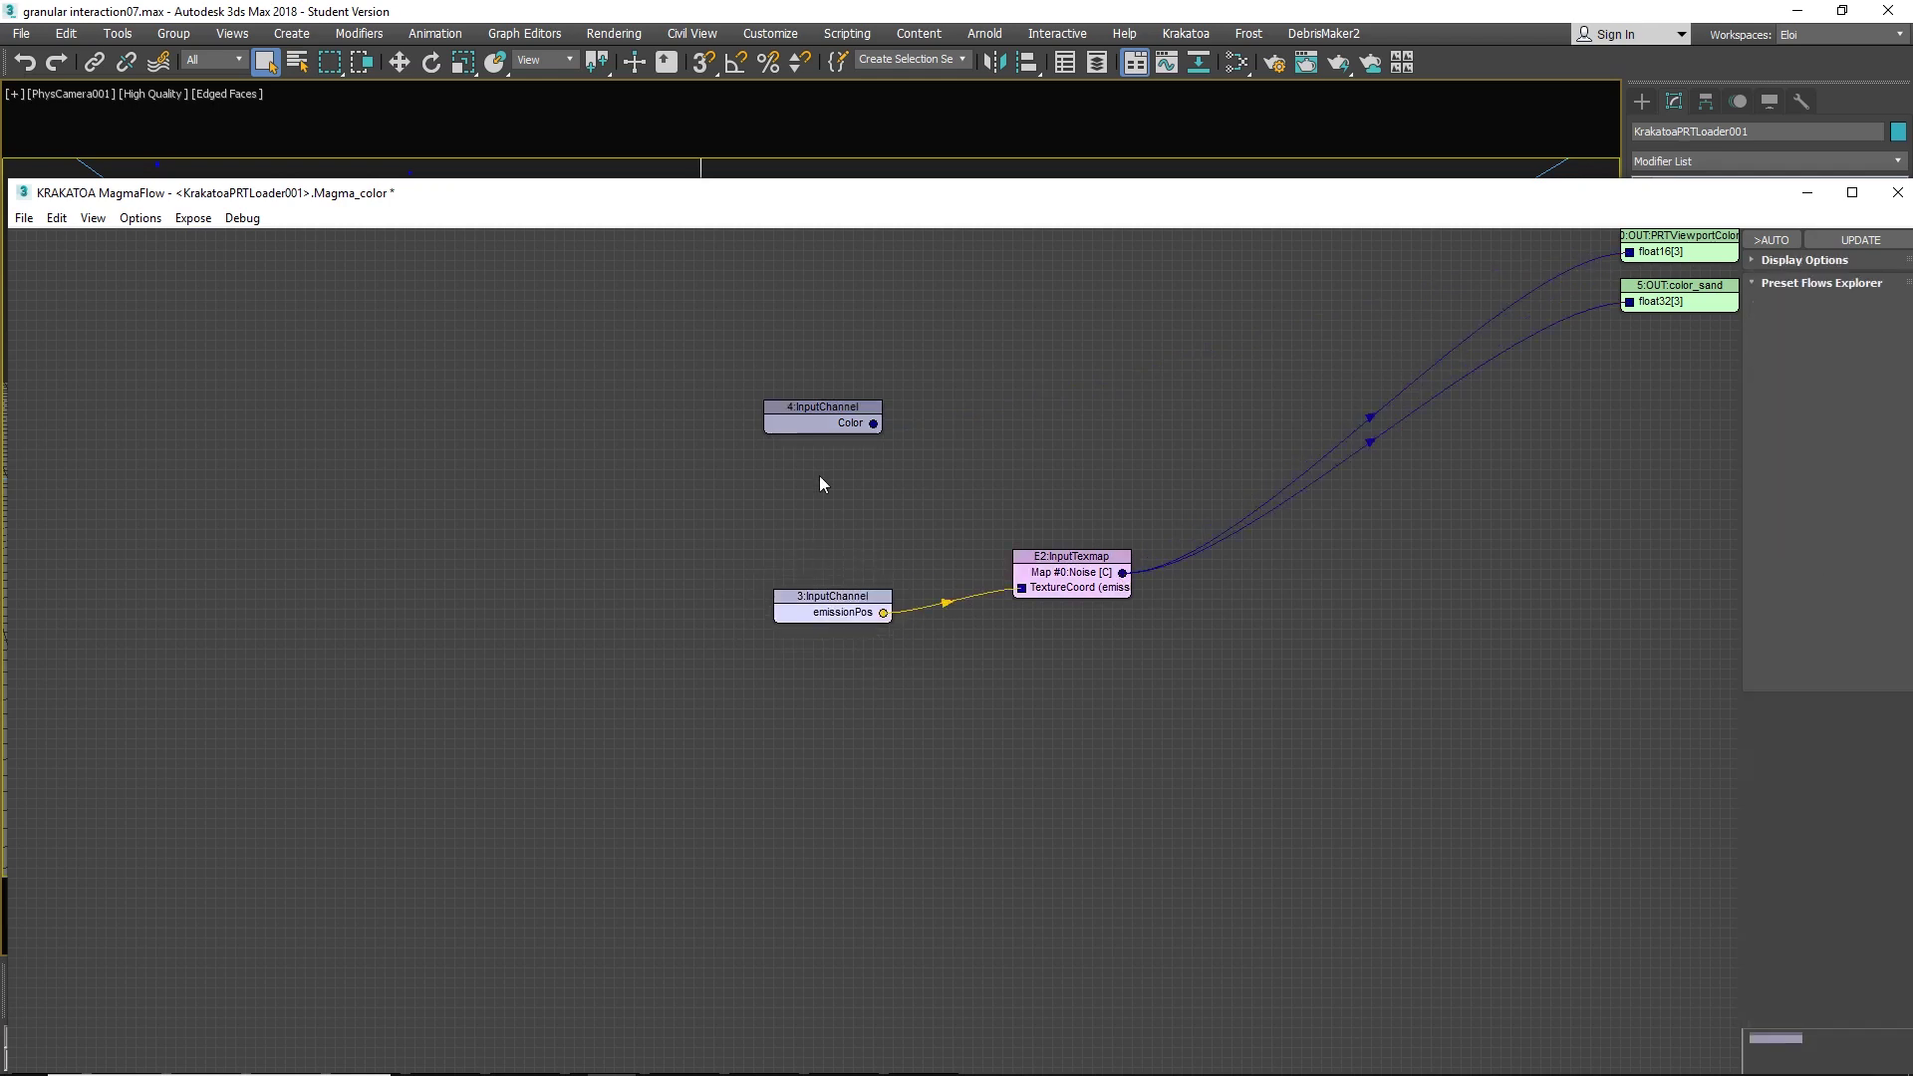
# Step: Add an emissionPos InputChannel node and select the Noise texture node to view its settings
pyautogui.press('i')
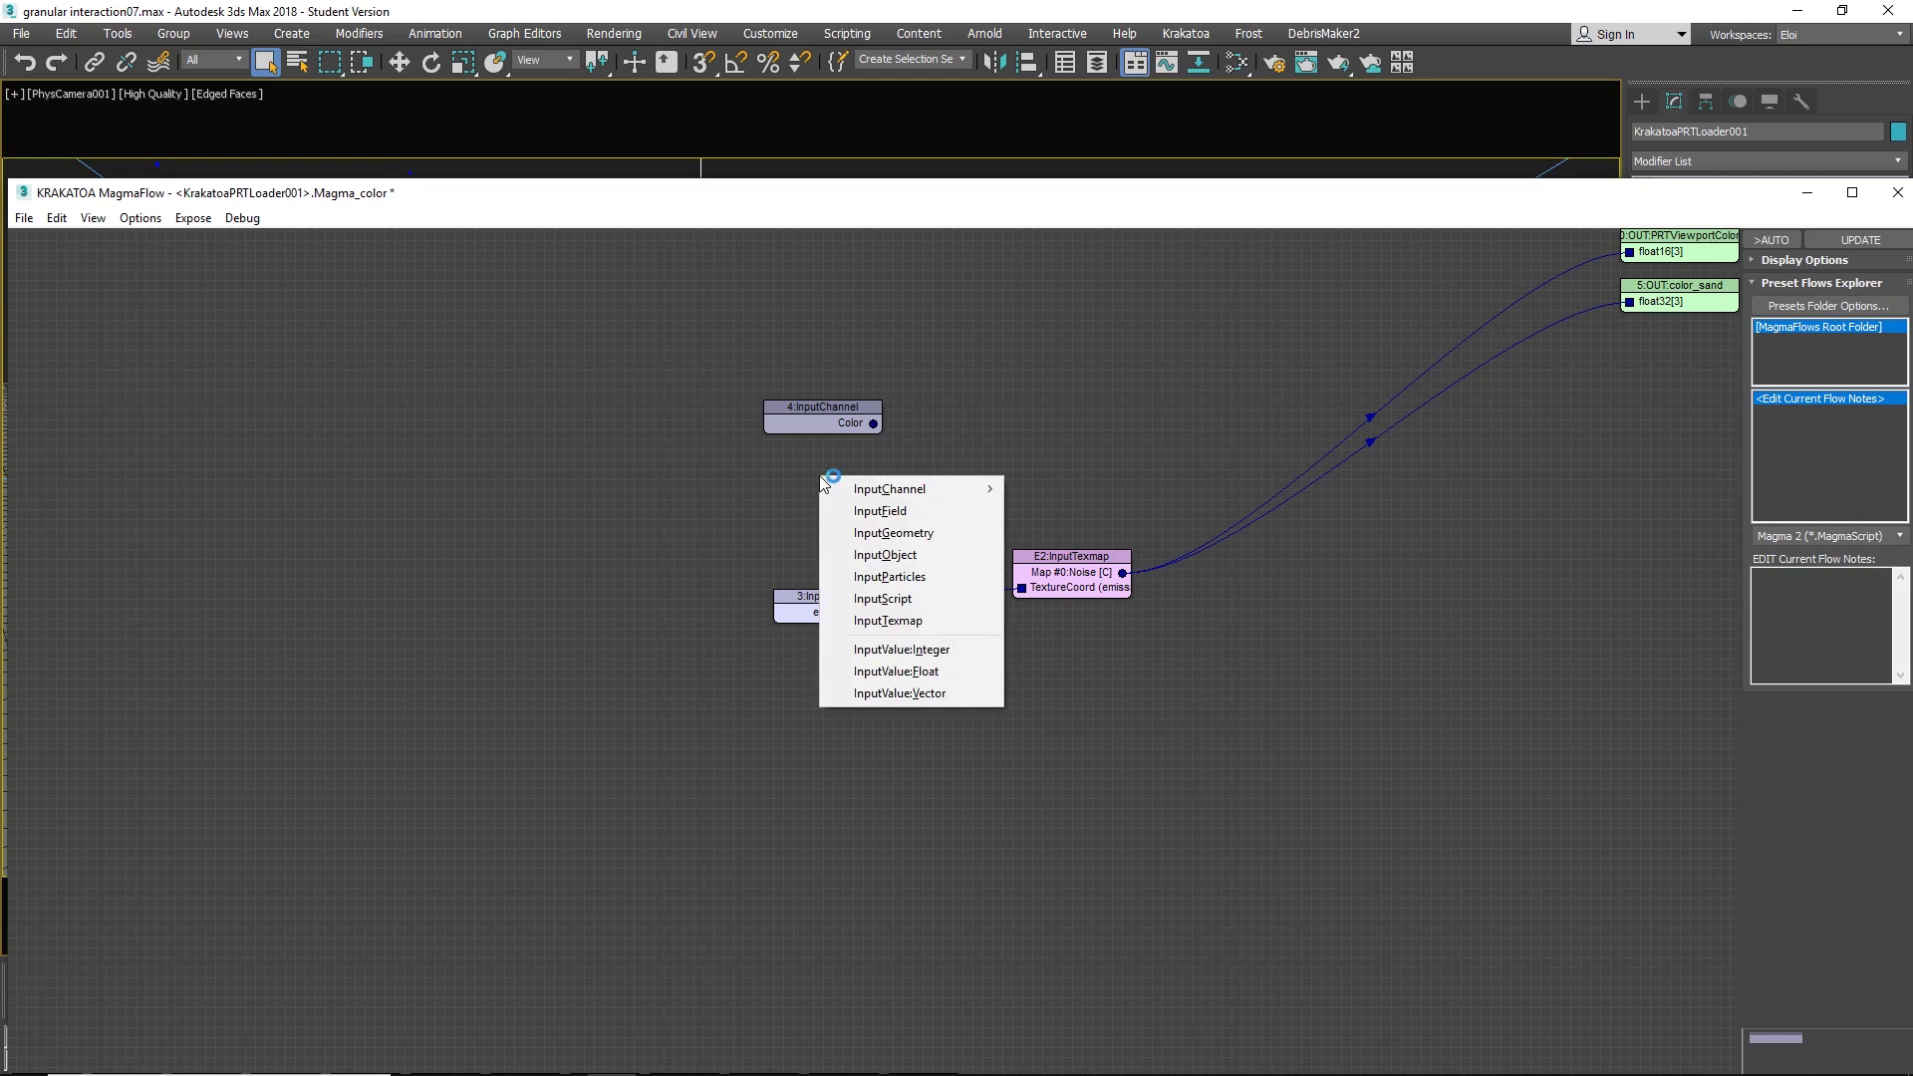
pyautogui.press('c')
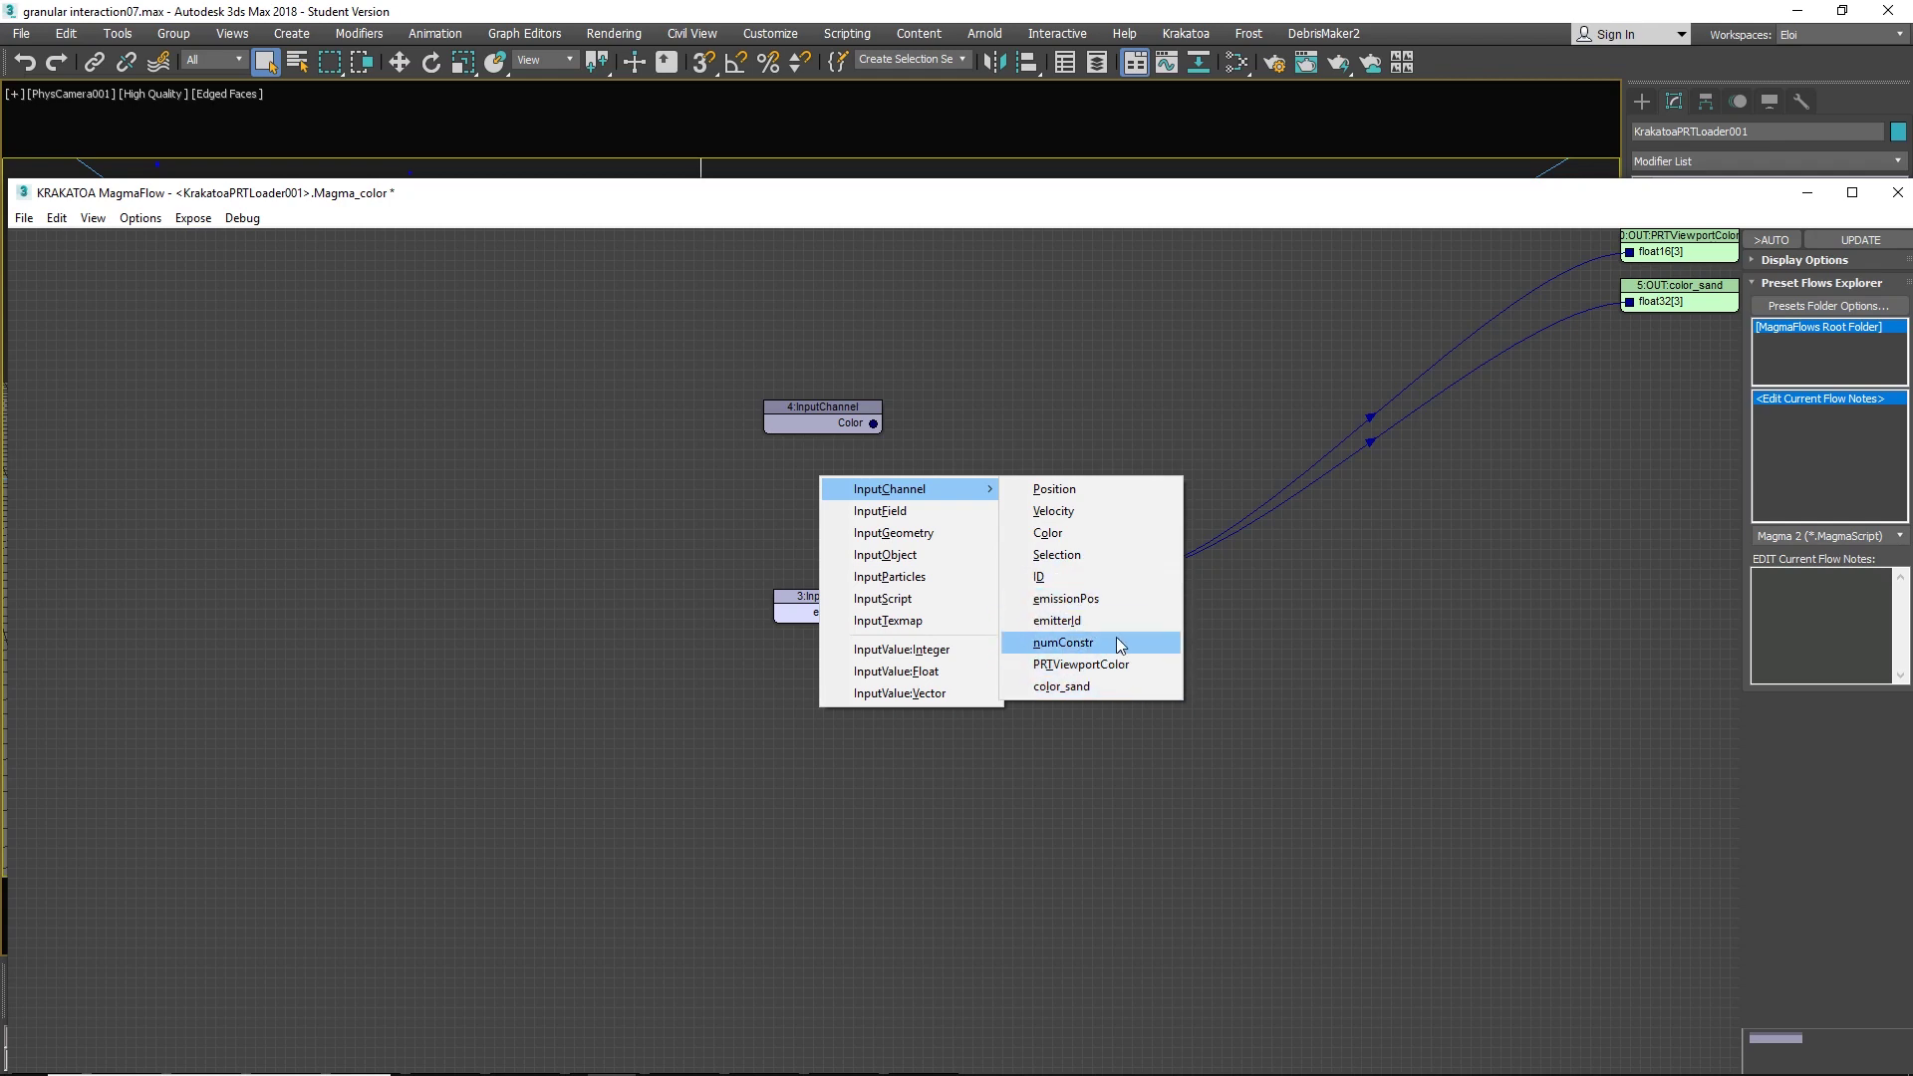
pyautogui.click(1116, 598)
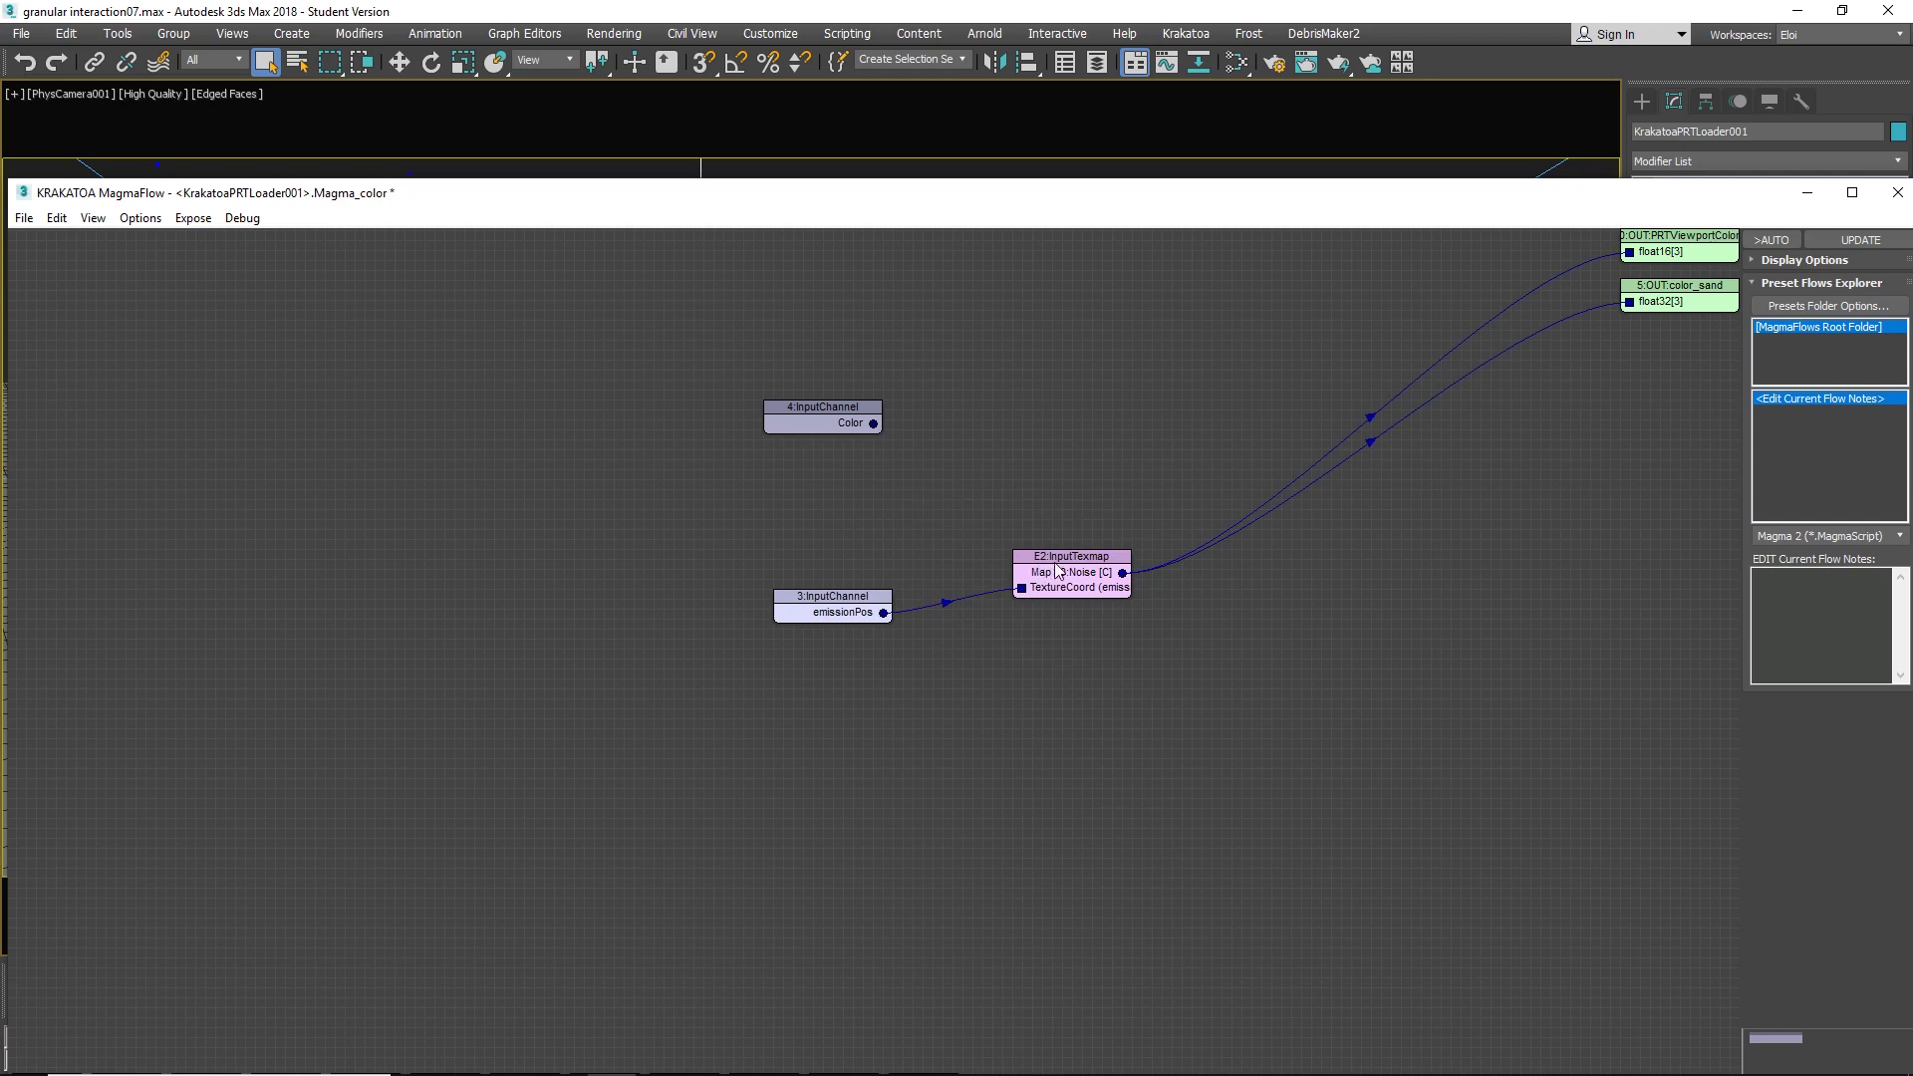
pyautogui.moveTo(1056, 554); pyautogui.dragTo(1047, 549)
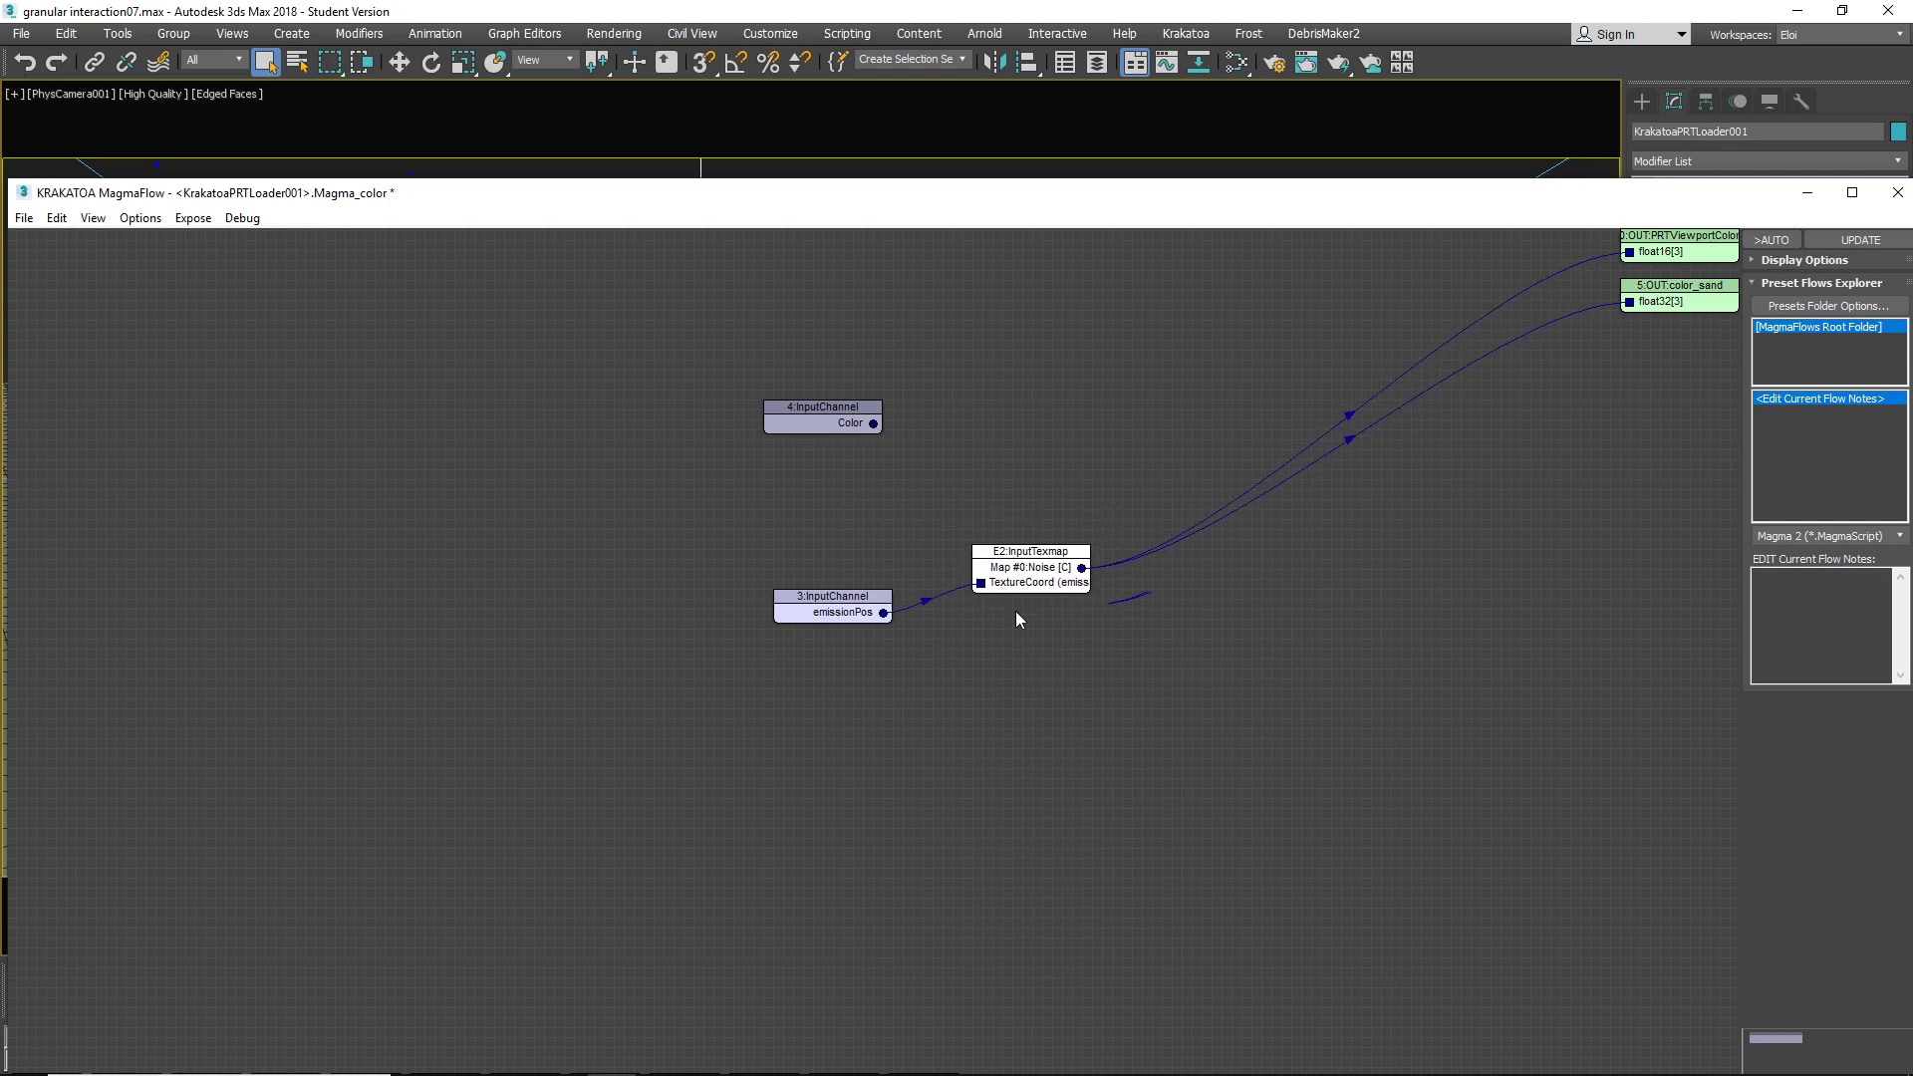
pyautogui.click(1017, 598)
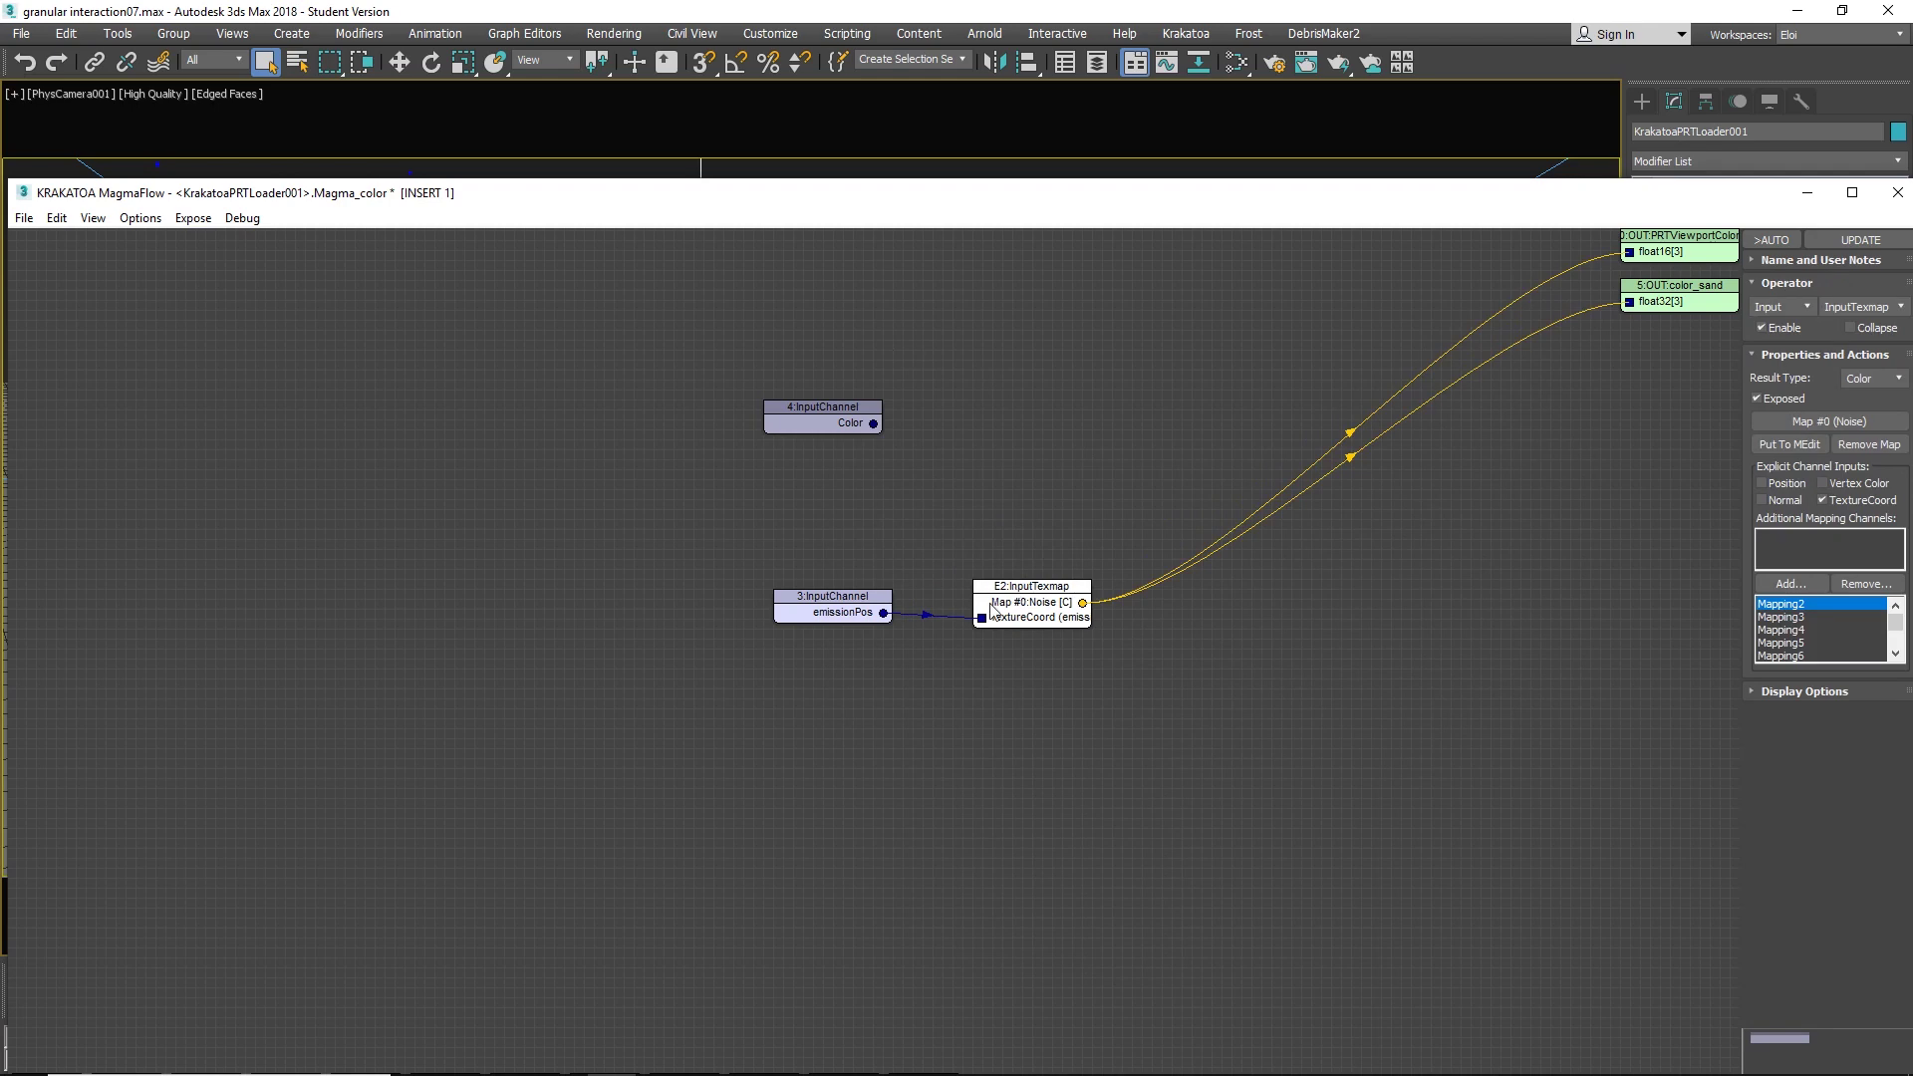
# Step: Move the node editor aside and inspect the viewport colour and color_sand output nodes
pyautogui.moveTo(1749, 192); pyautogui.dragTo(1507, 235)
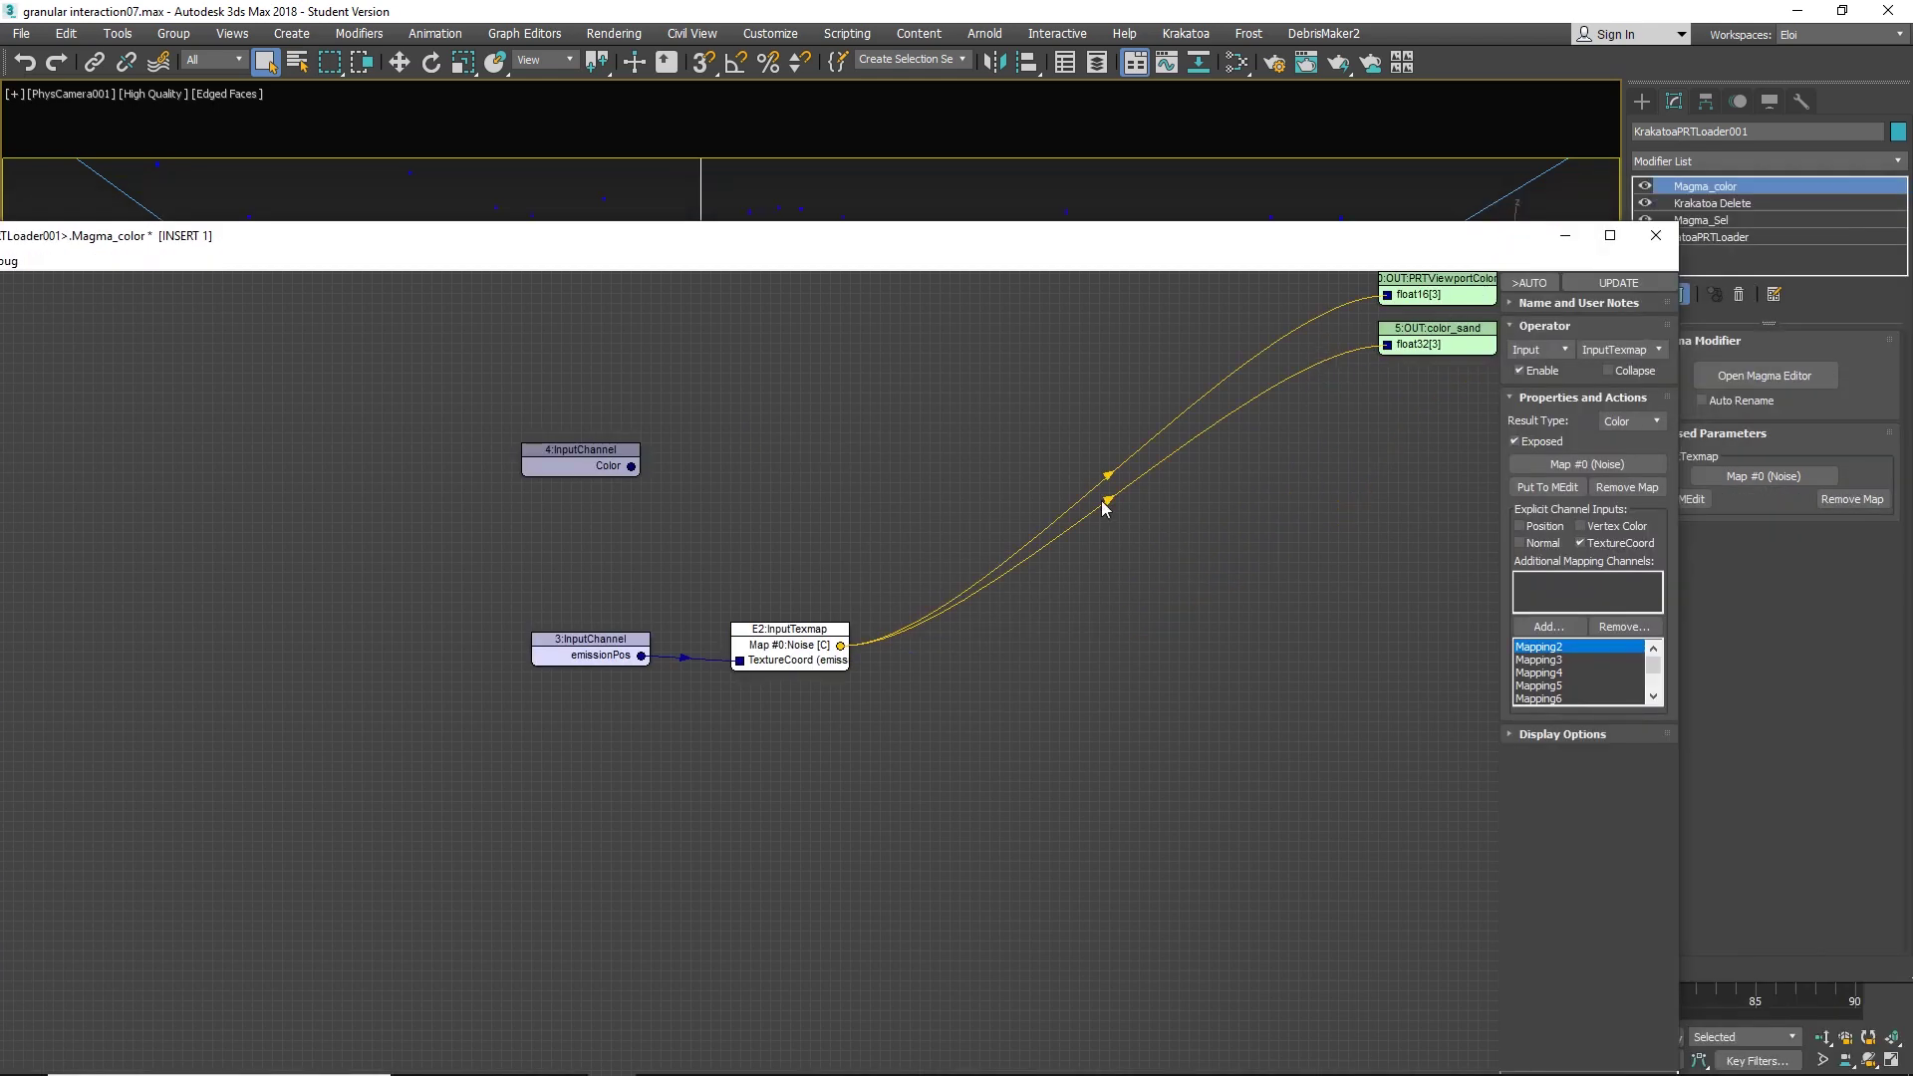
pyautogui.click(1455, 282)
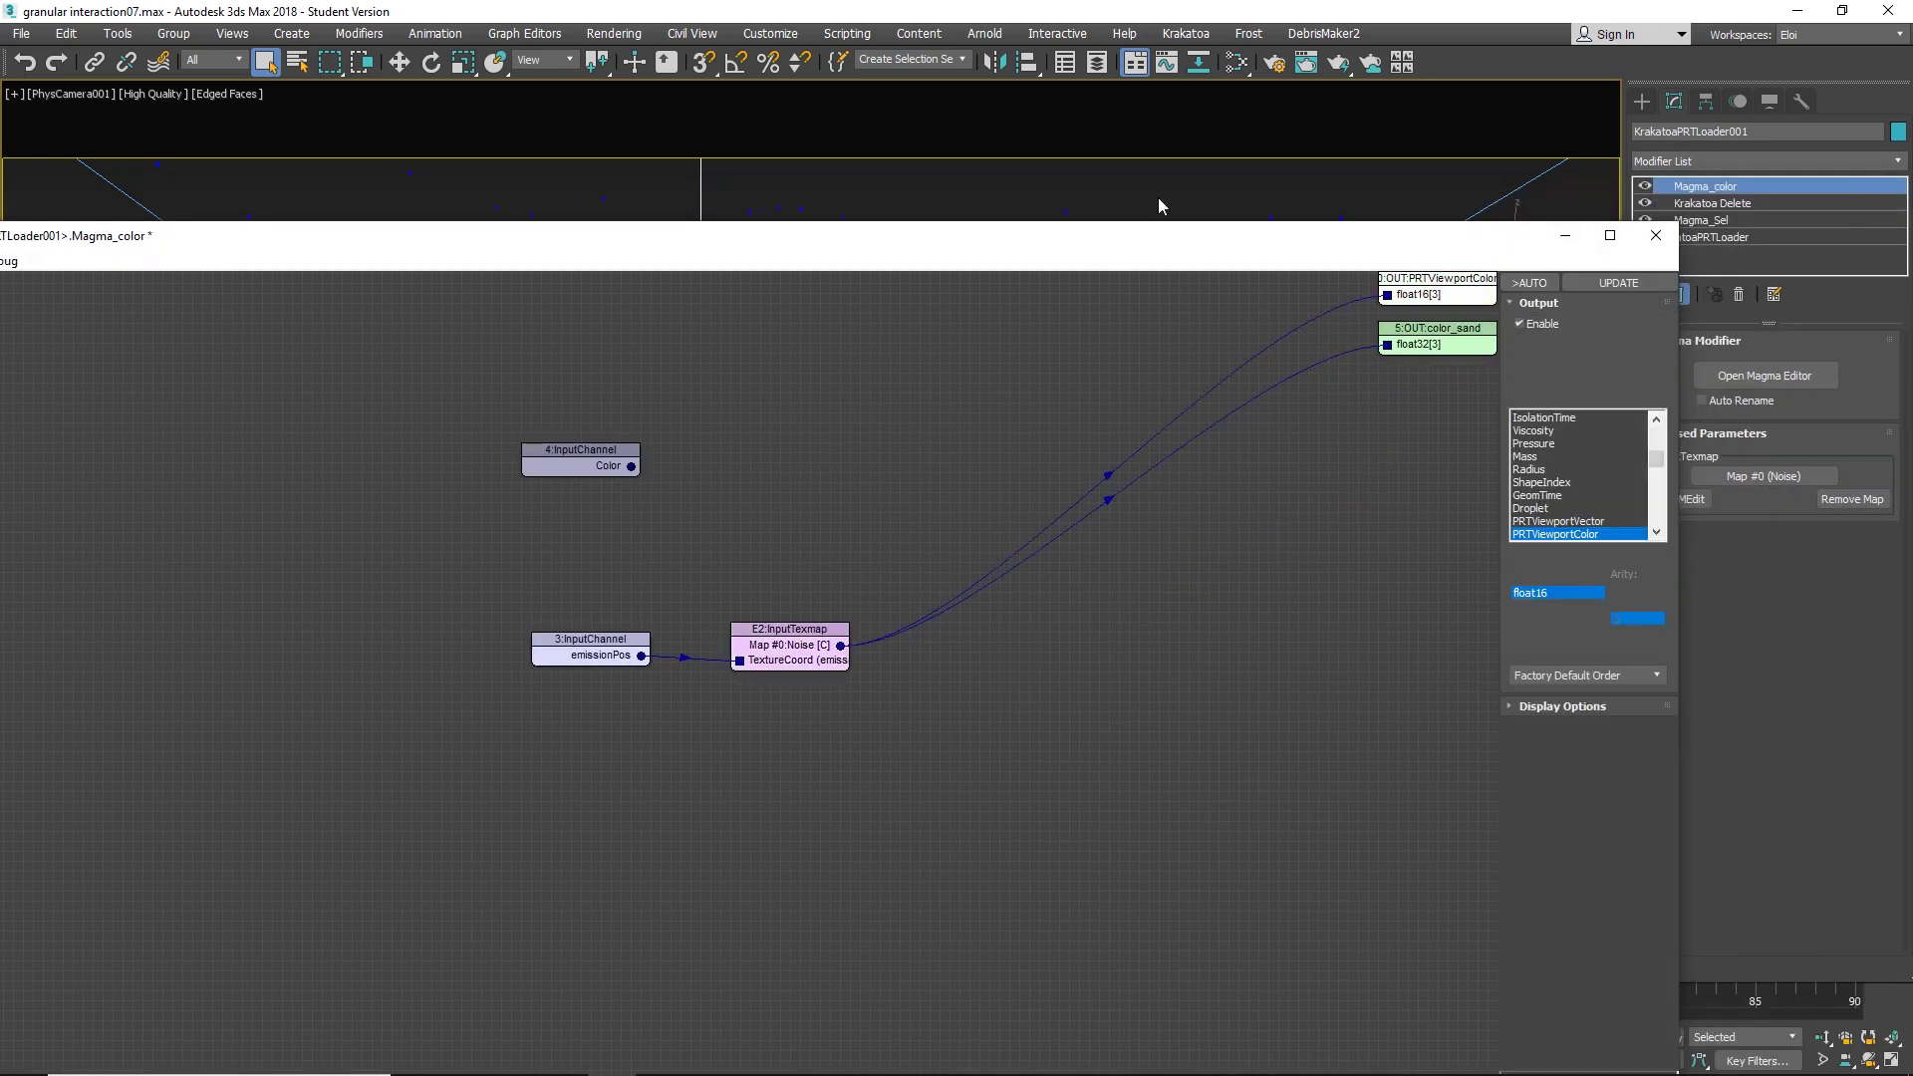
pyautogui.click(1466, 331)
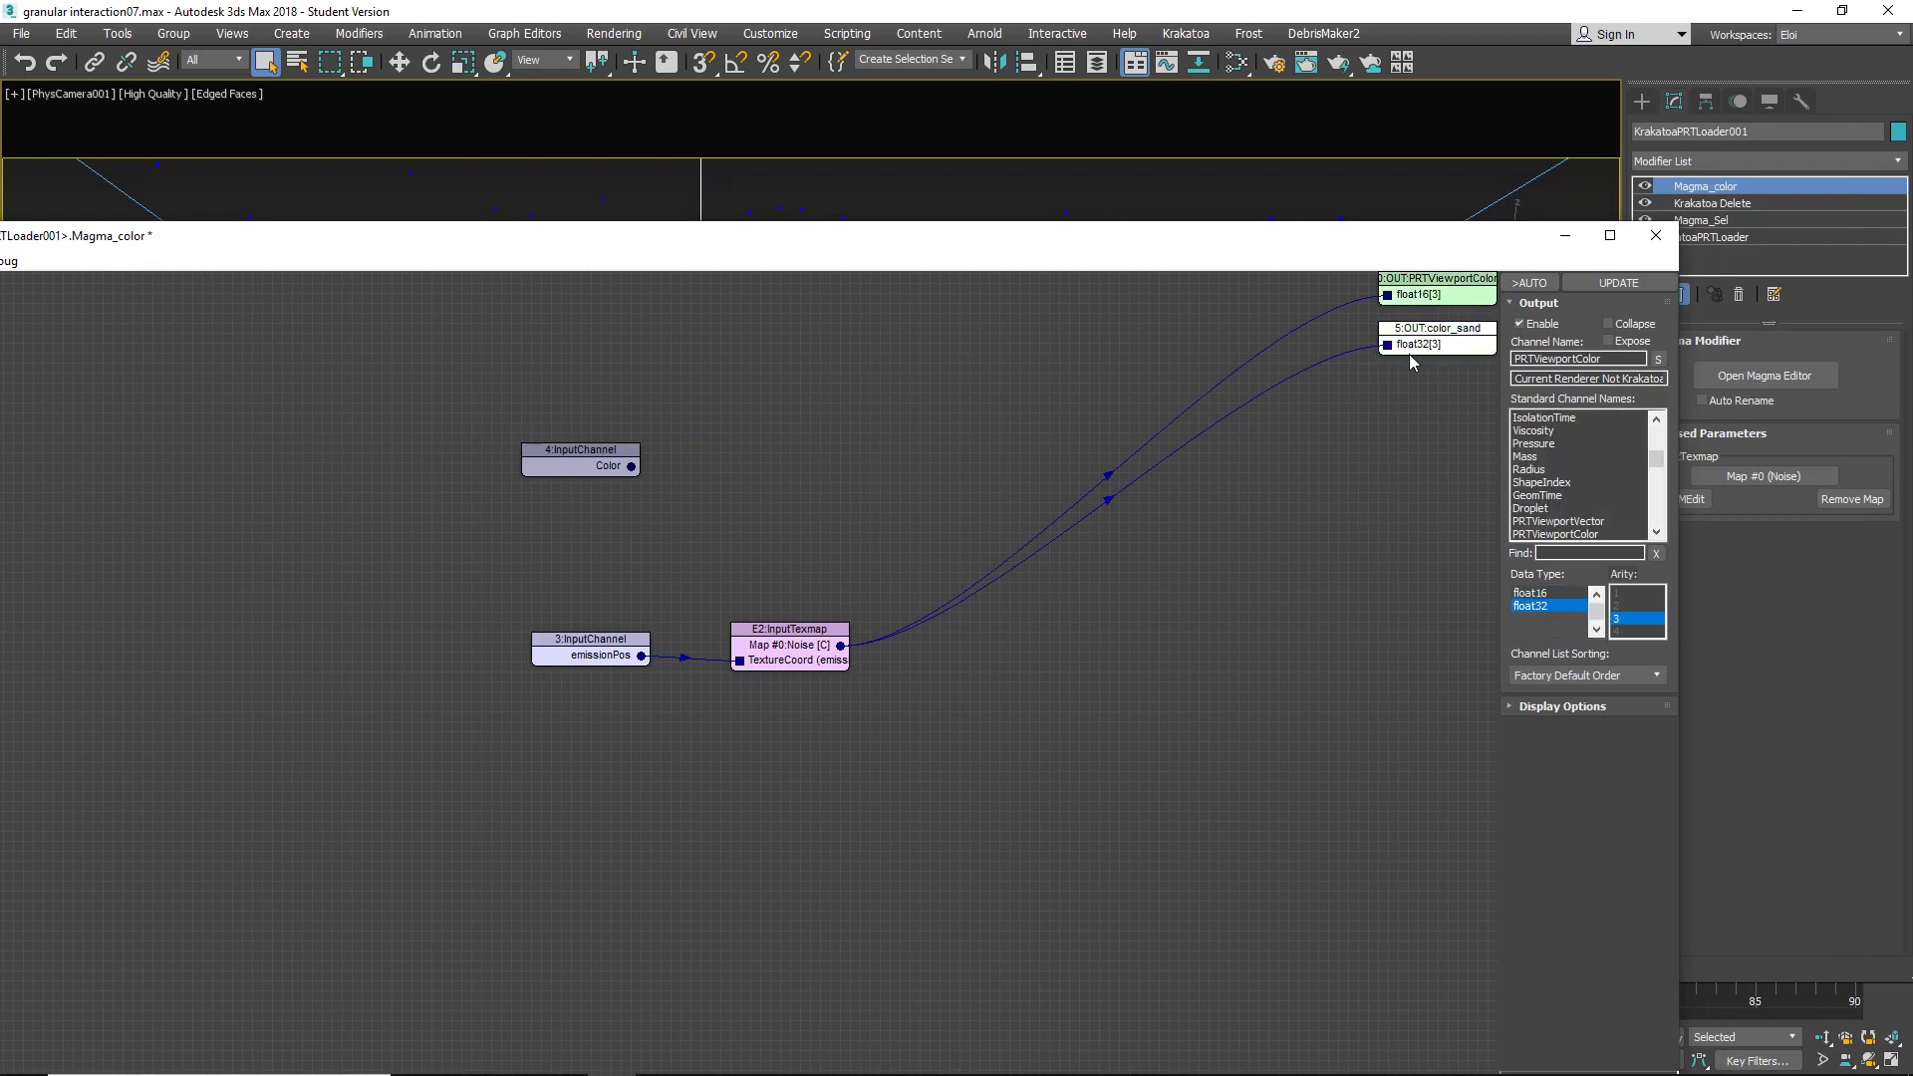
pyautogui.moveTo(1658, 461); pyautogui.dragTo(1655, 472)
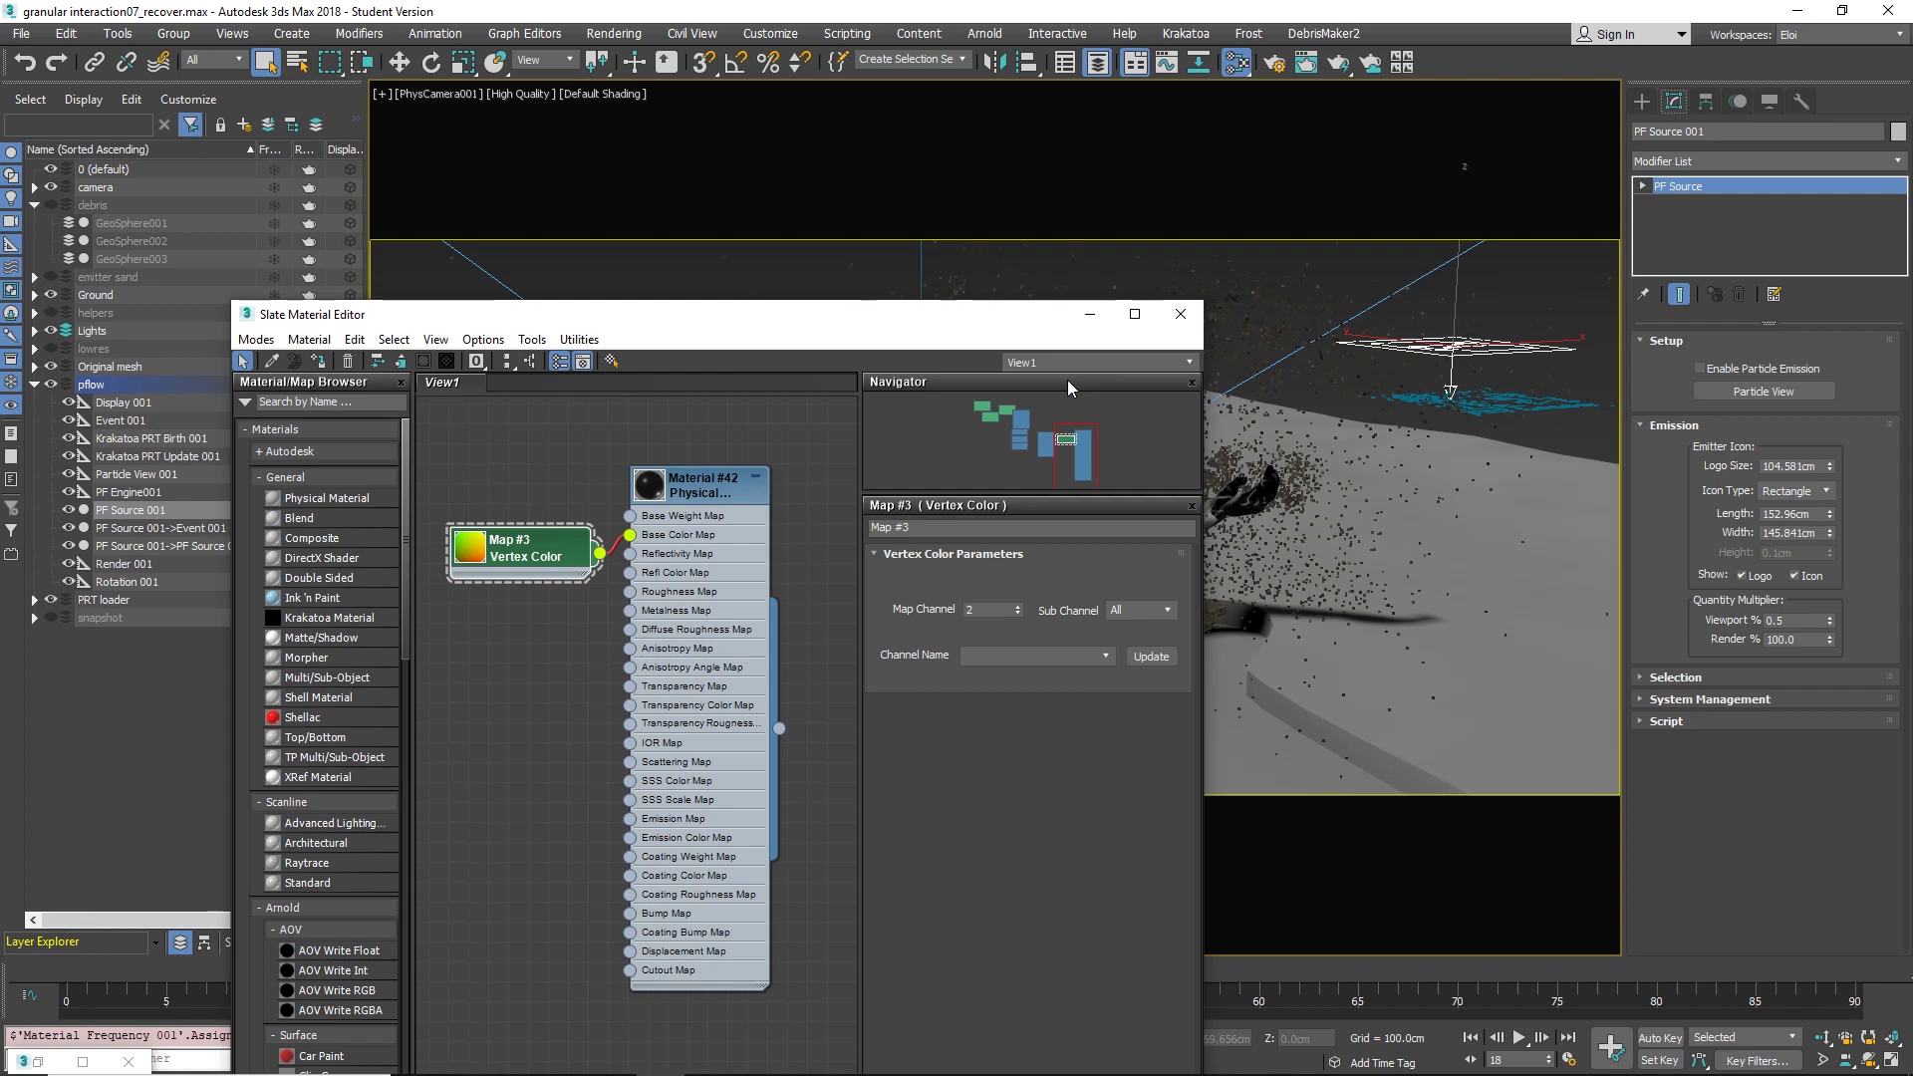
pyautogui.moveTo(576, 585); pyautogui.dragTo(574, 585)
pyautogui.click(990, 611)
pyautogui.moveTo(707, 484); pyautogui.dragTo(727, 484)
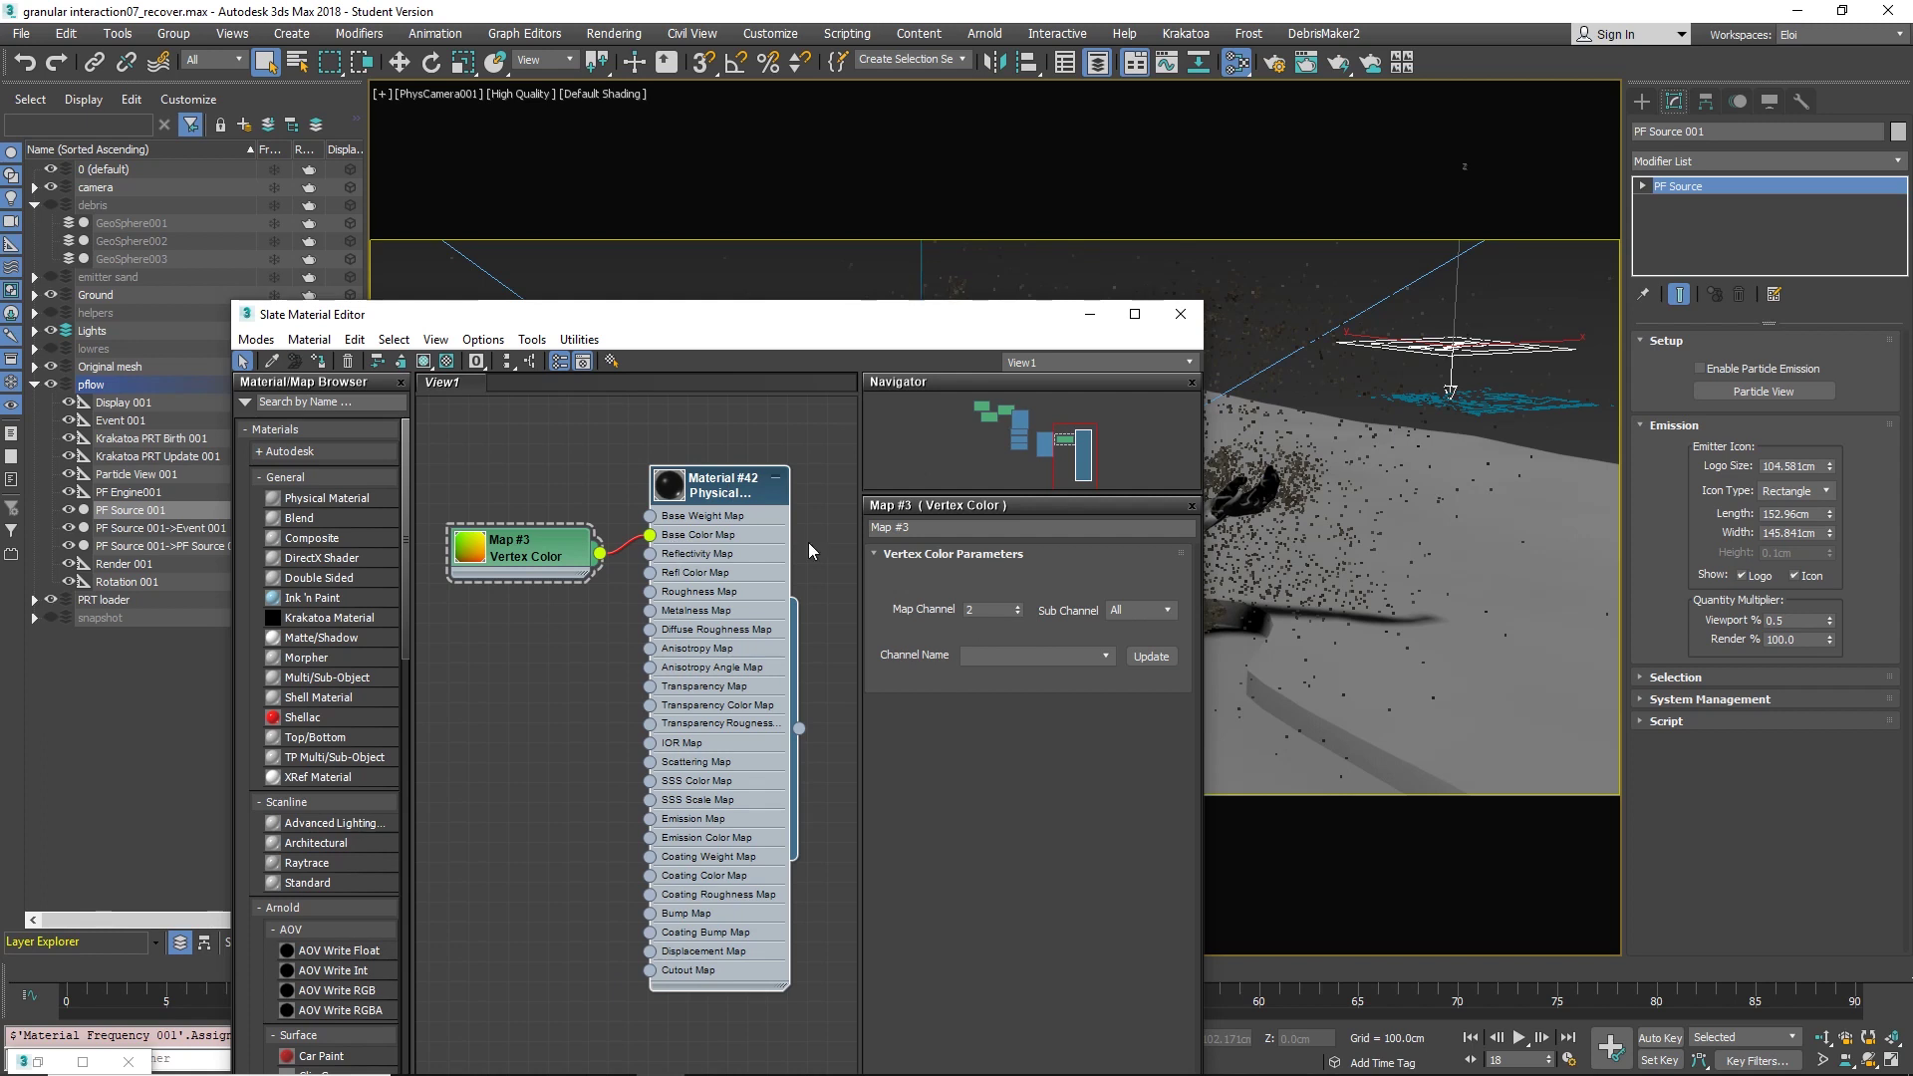
pyautogui.moveTo(953, 333); pyautogui.dragTo(501, 286)
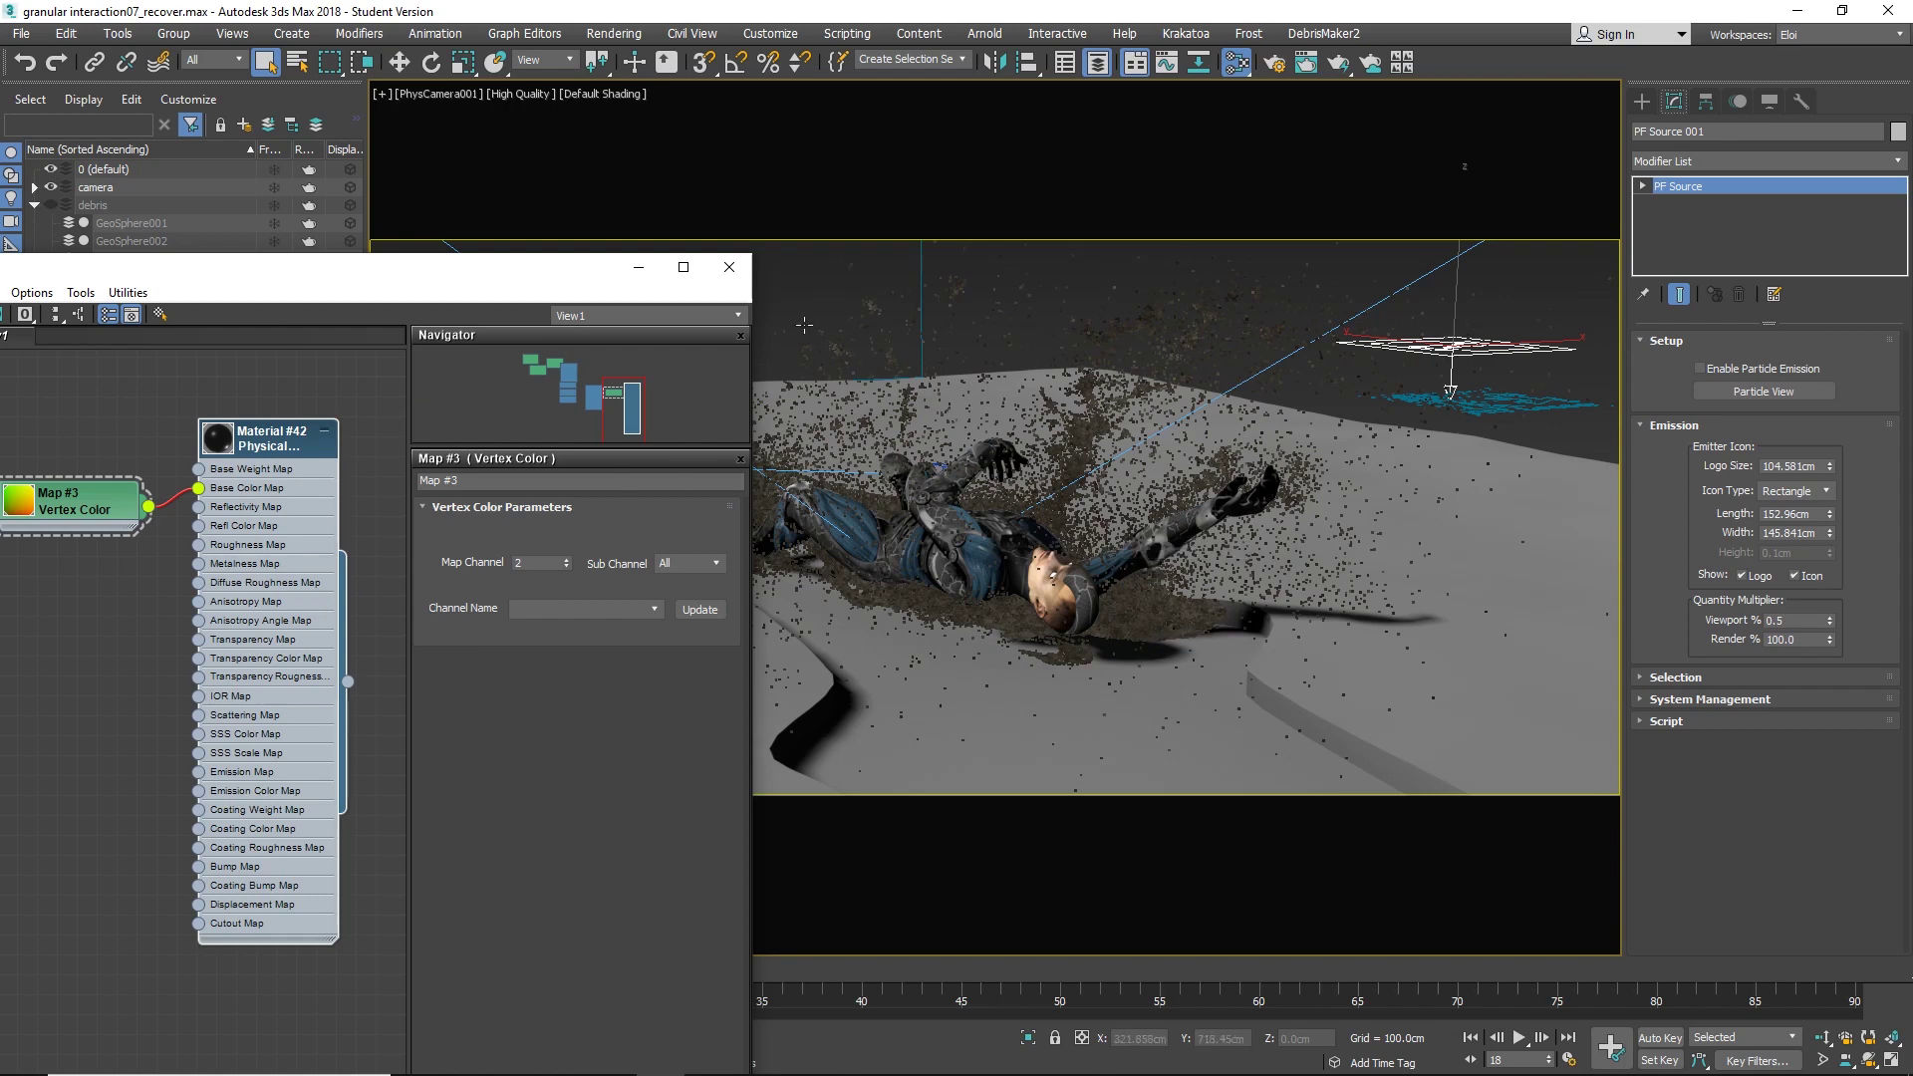
pyautogui.moveTo(577, 278); pyautogui.dragTo(1164, 517)
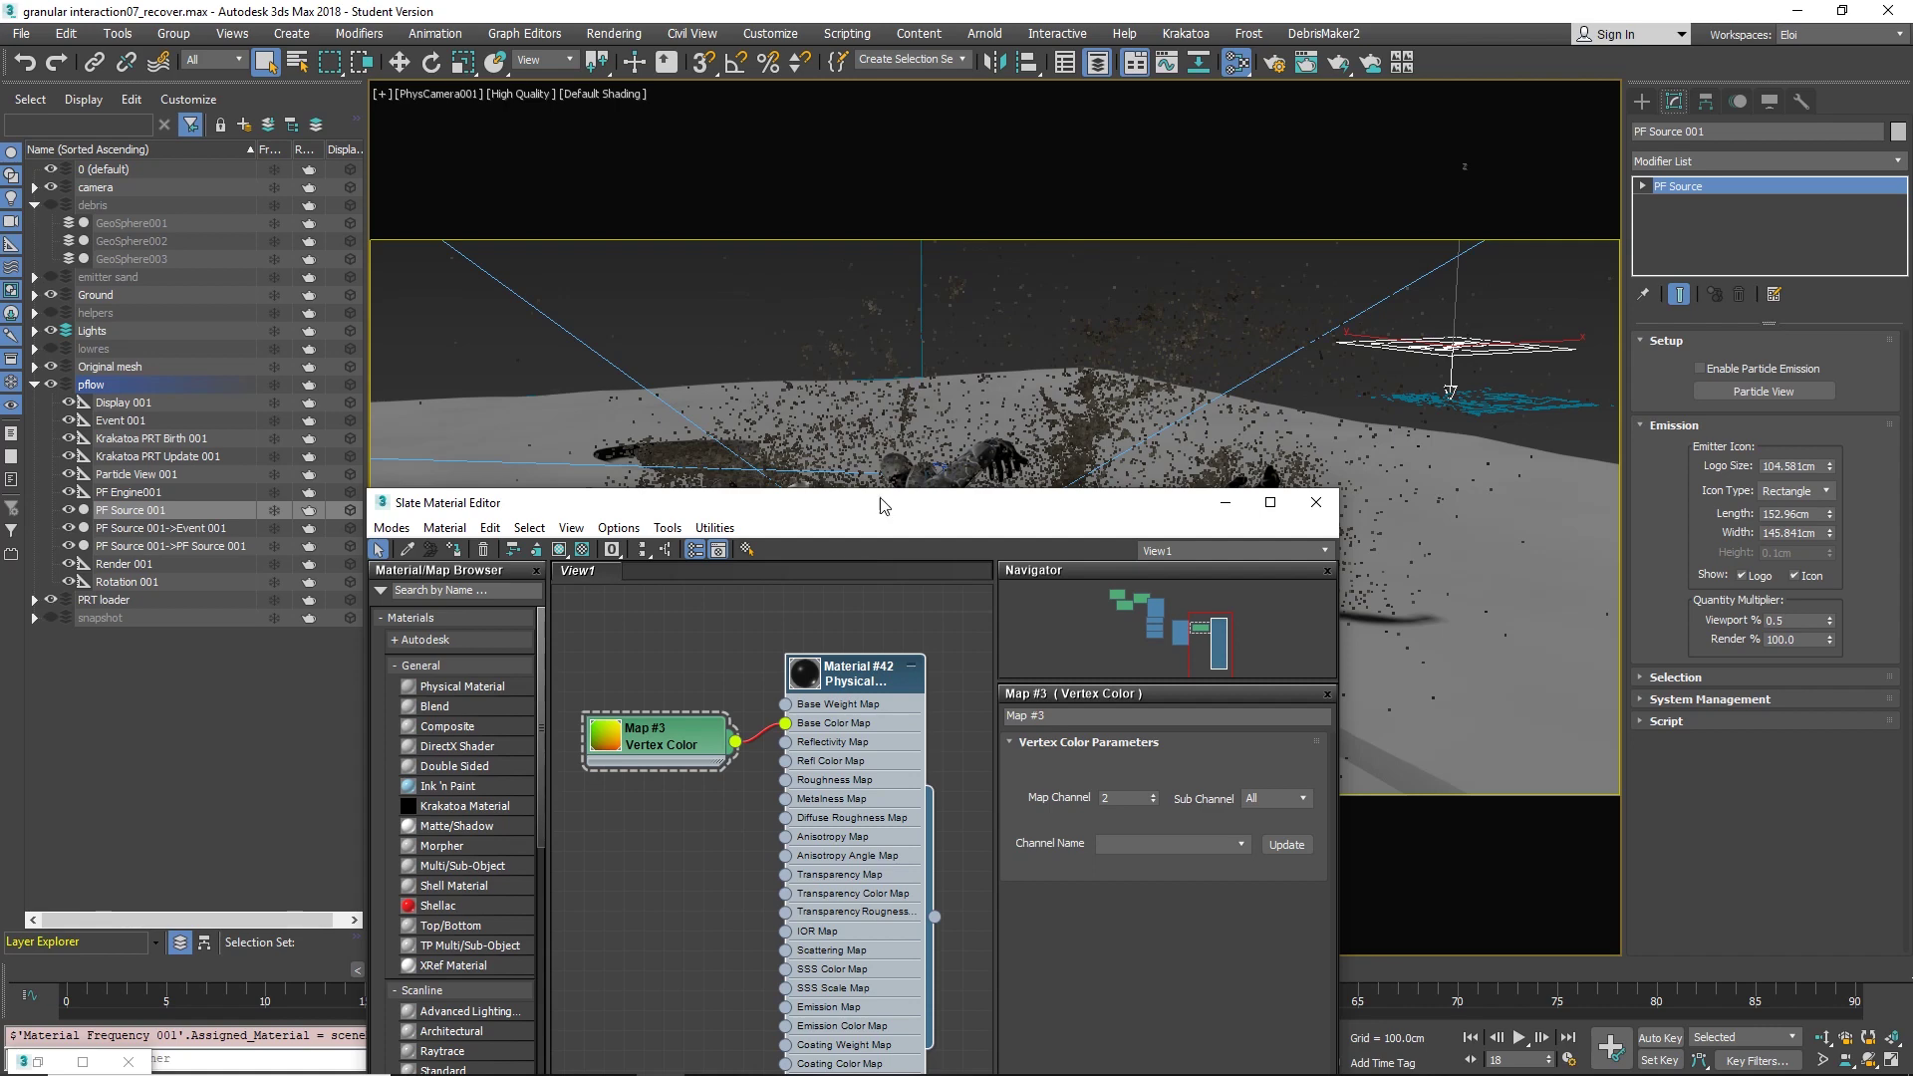
# Step: Move the Slate Material Editor aside, scrub to frame 33 and back to 18, then close it
pyautogui.moveTo(904, 511); pyautogui.dragTo(888, 816)
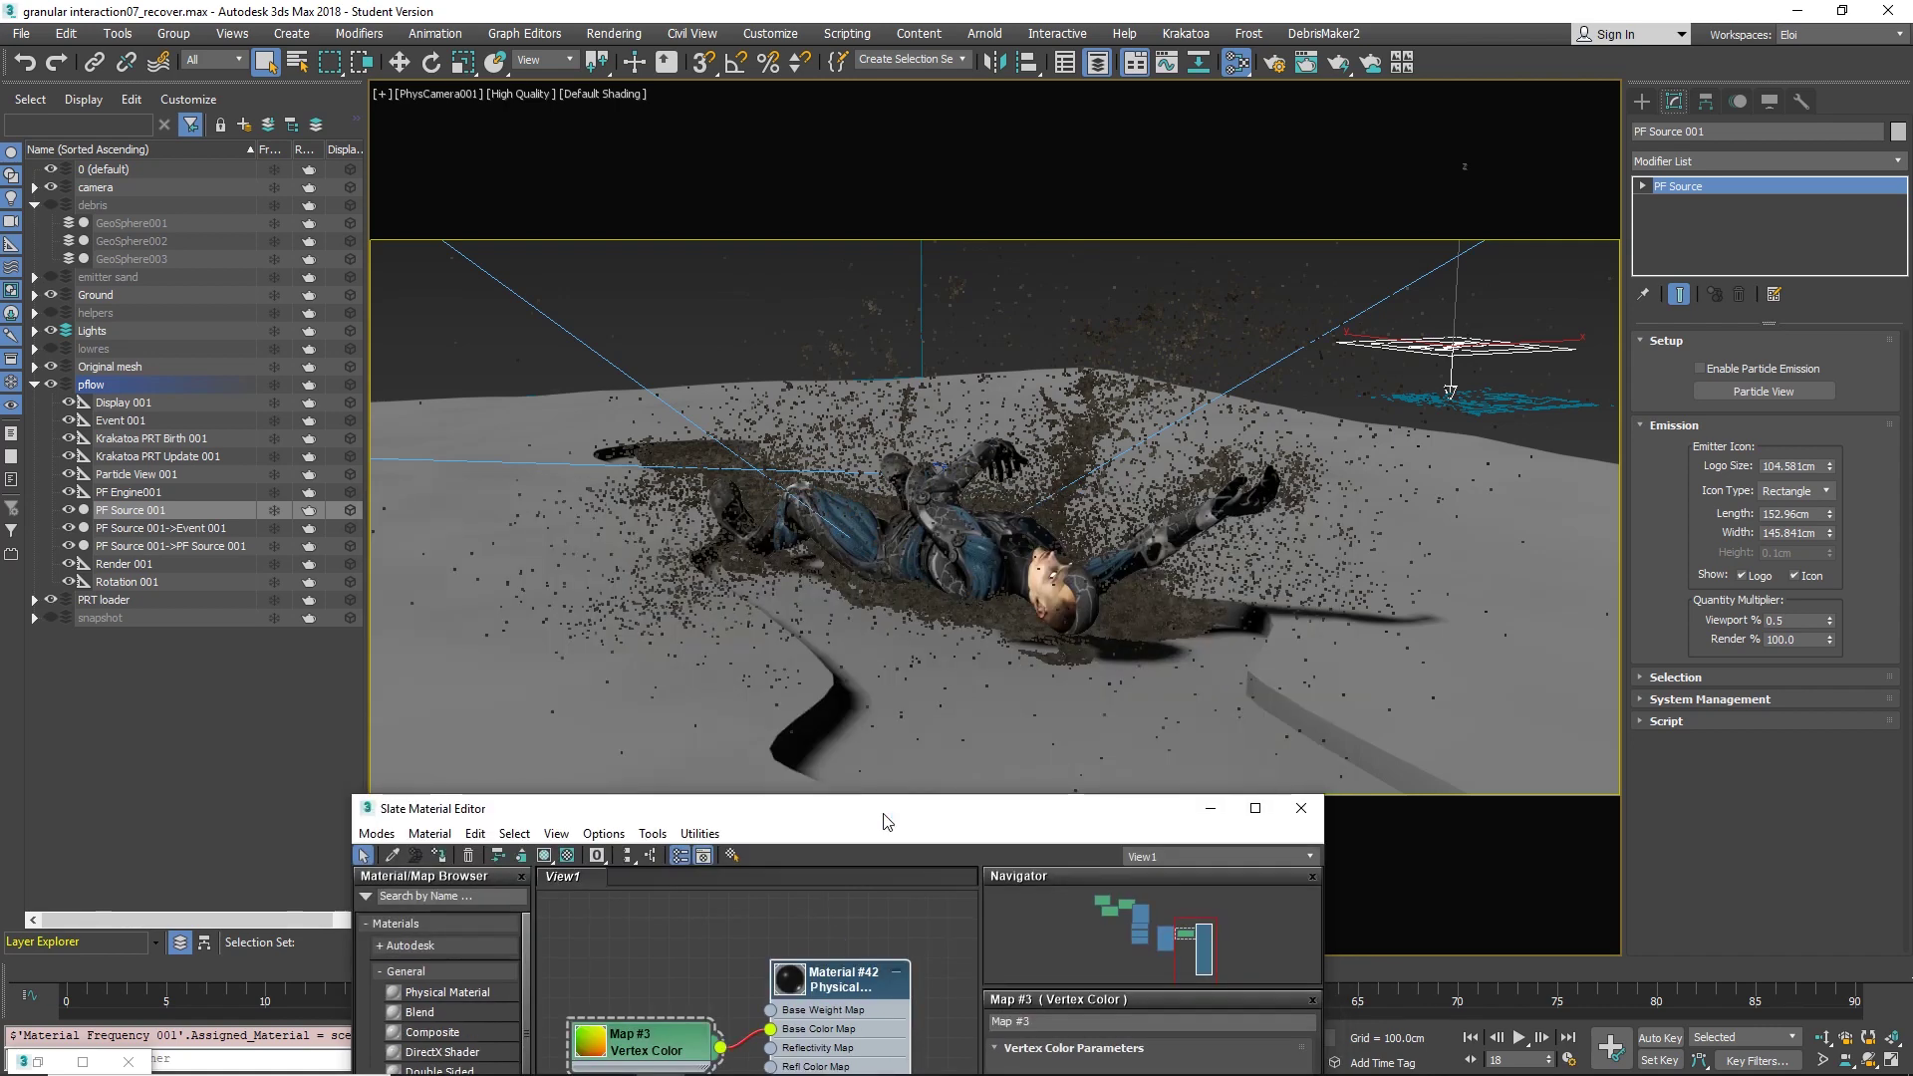
pyautogui.moveTo(887, 821); pyautogui.dragTo(829, 984)
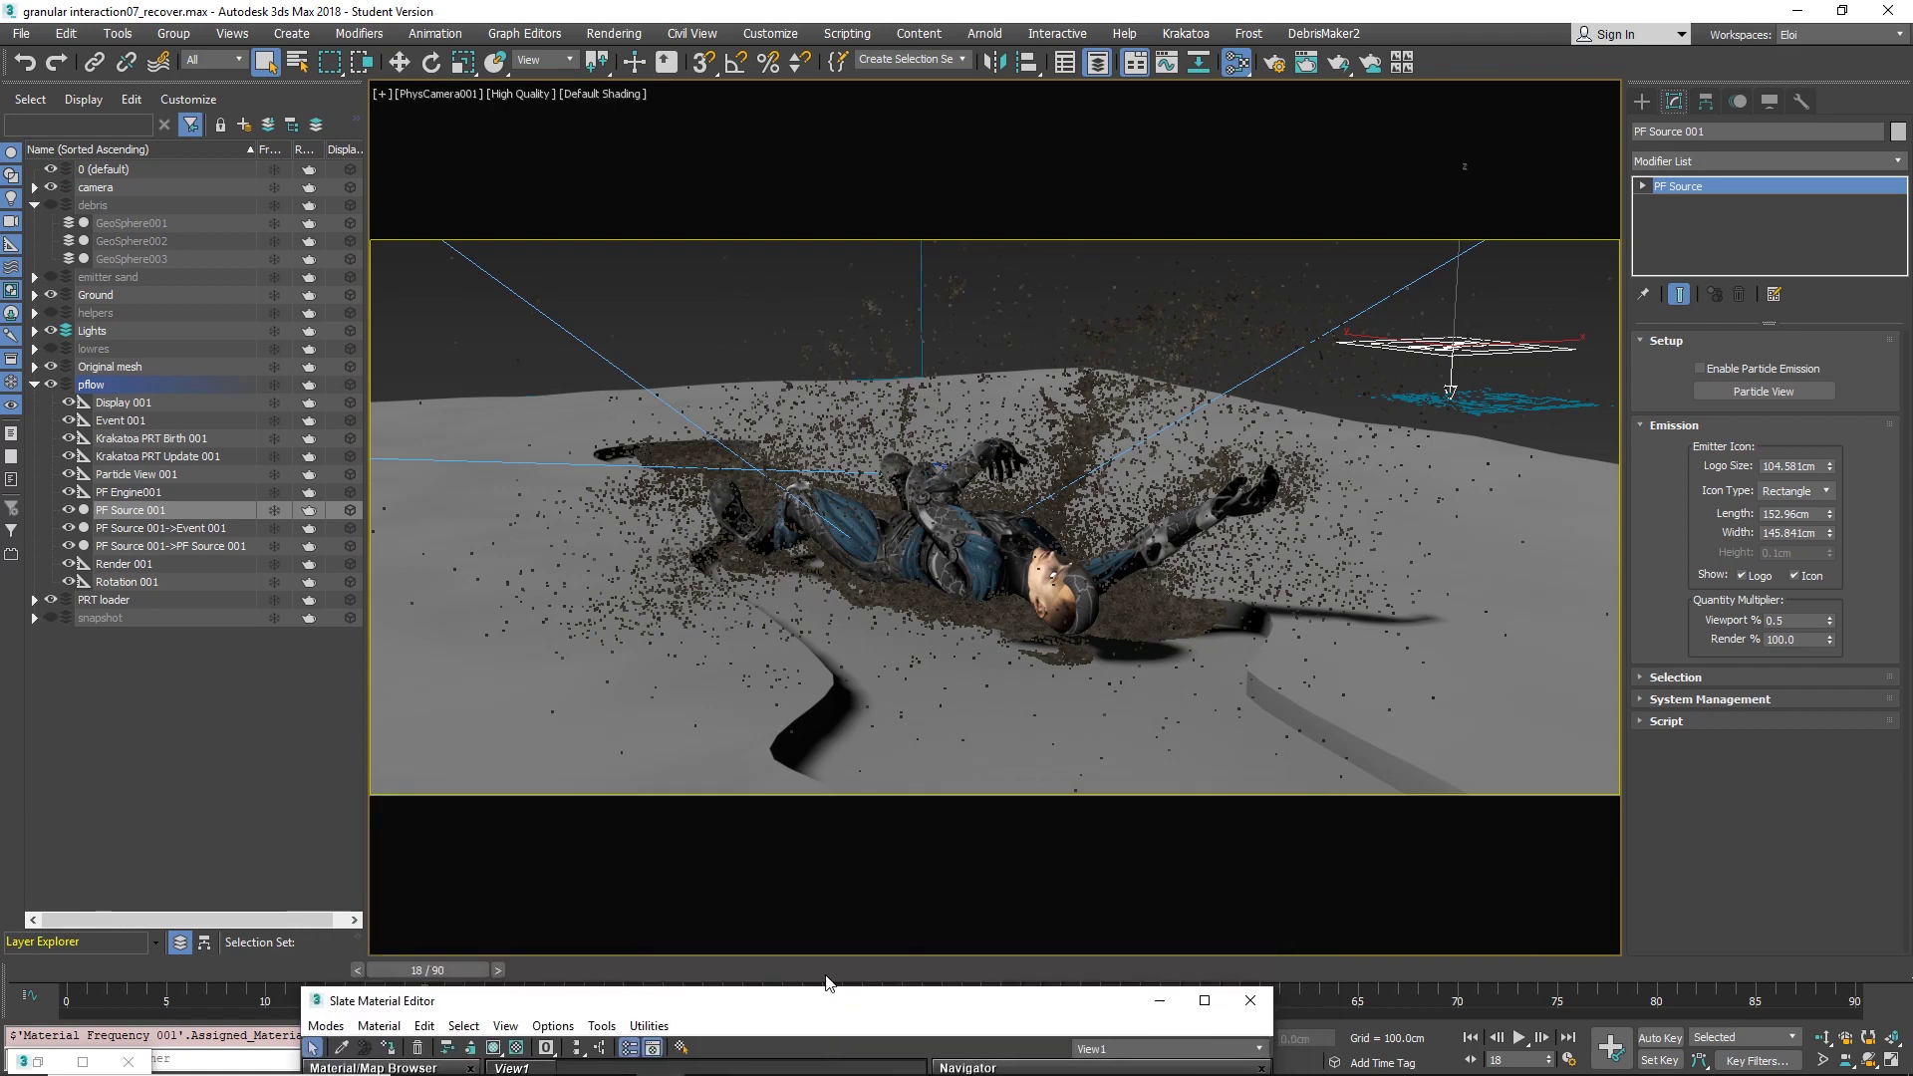
pyautogui.click(738, 968)
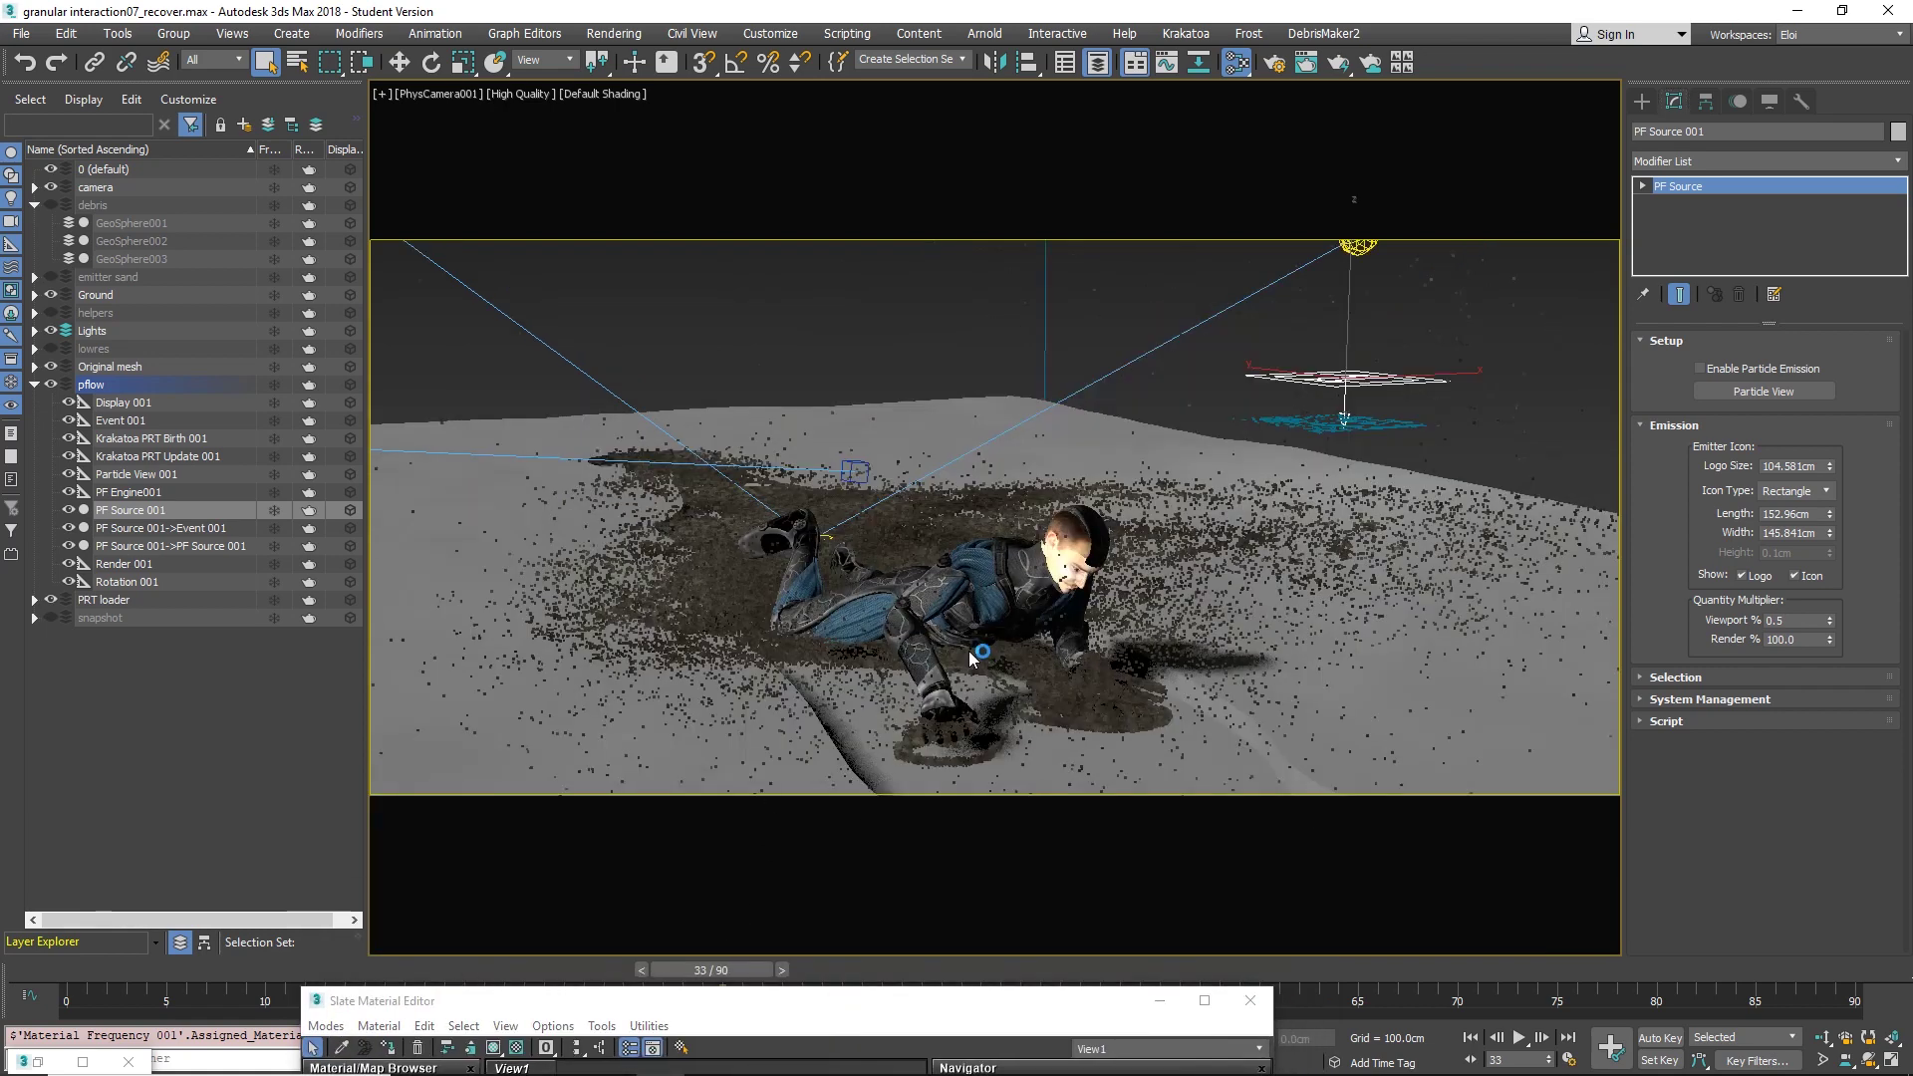
pyautogui.click(471, 973)
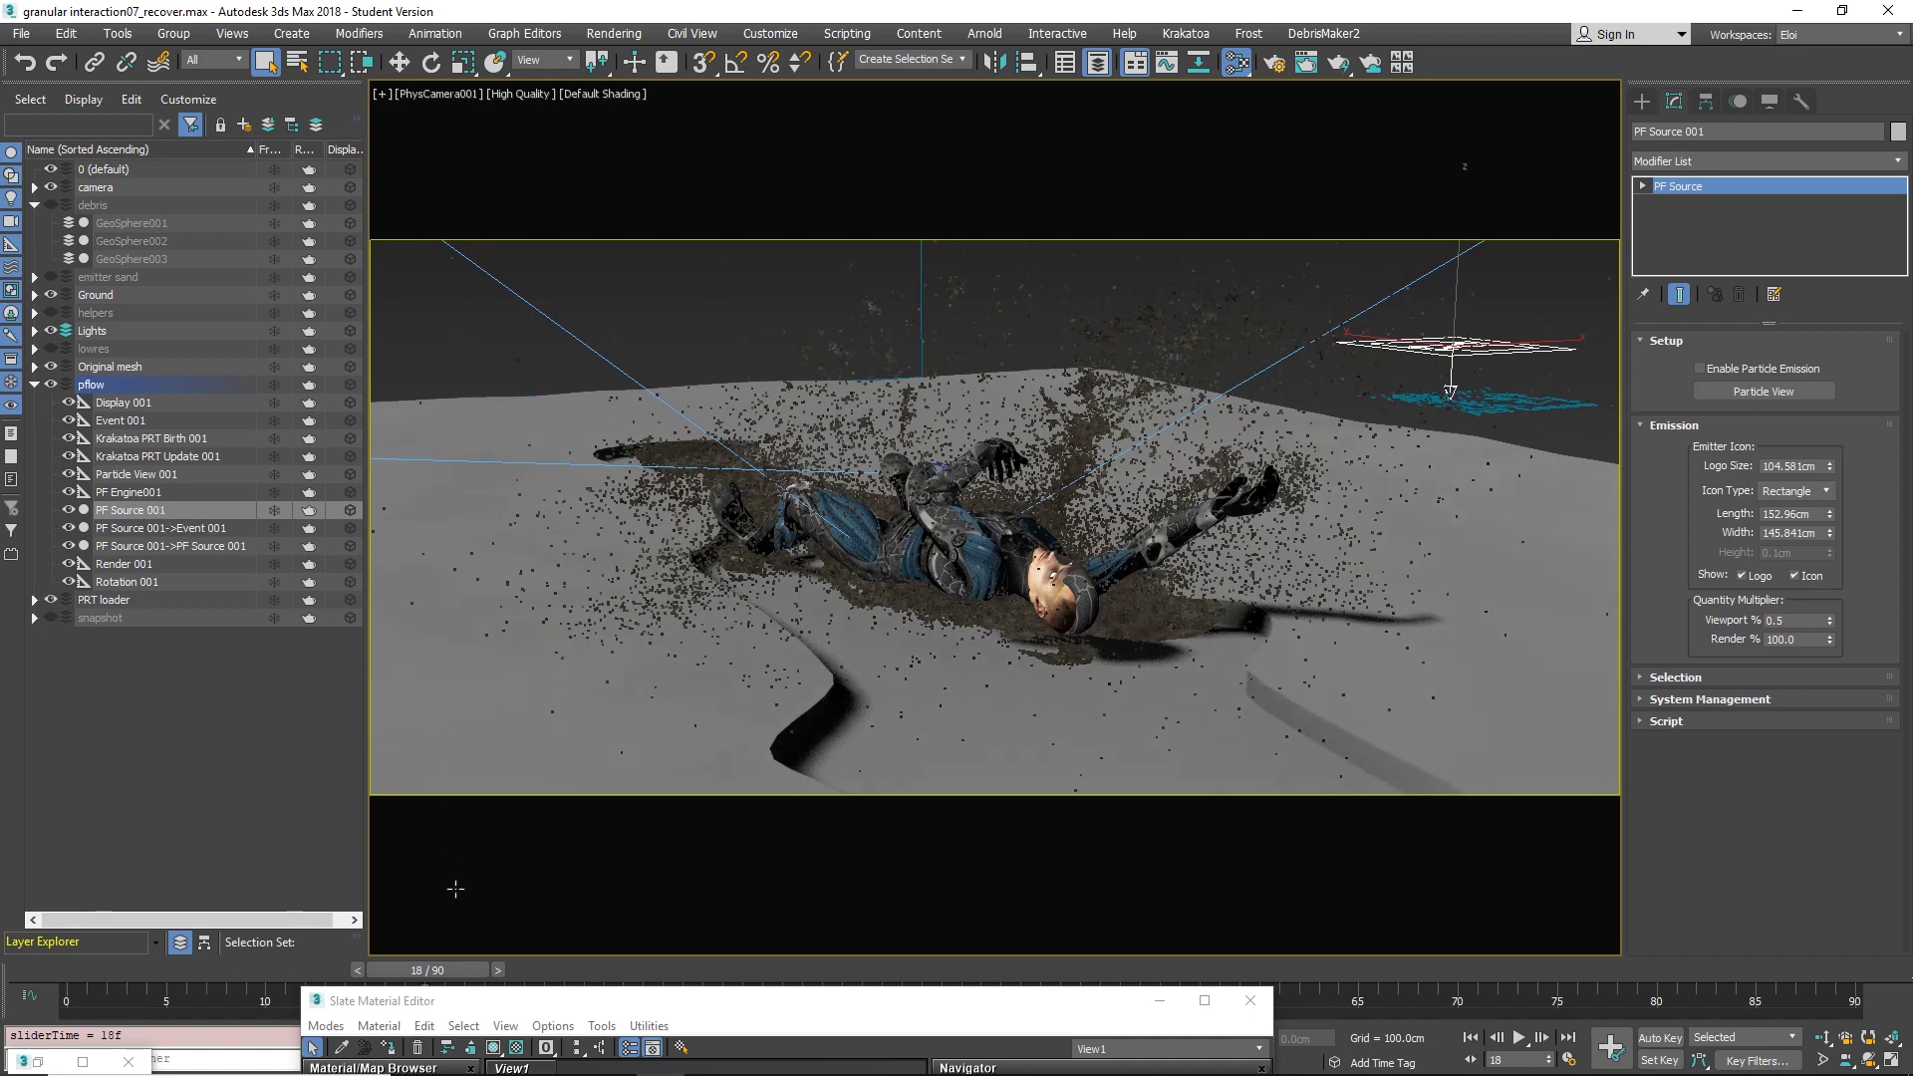
pyautogui.moveTo(598, 1002)
pyautogui.mouseDown()
pyautogui.moveTo(632, 554)
pyautogui.moveTo(554, 583)
pyautogui.mouseUp()
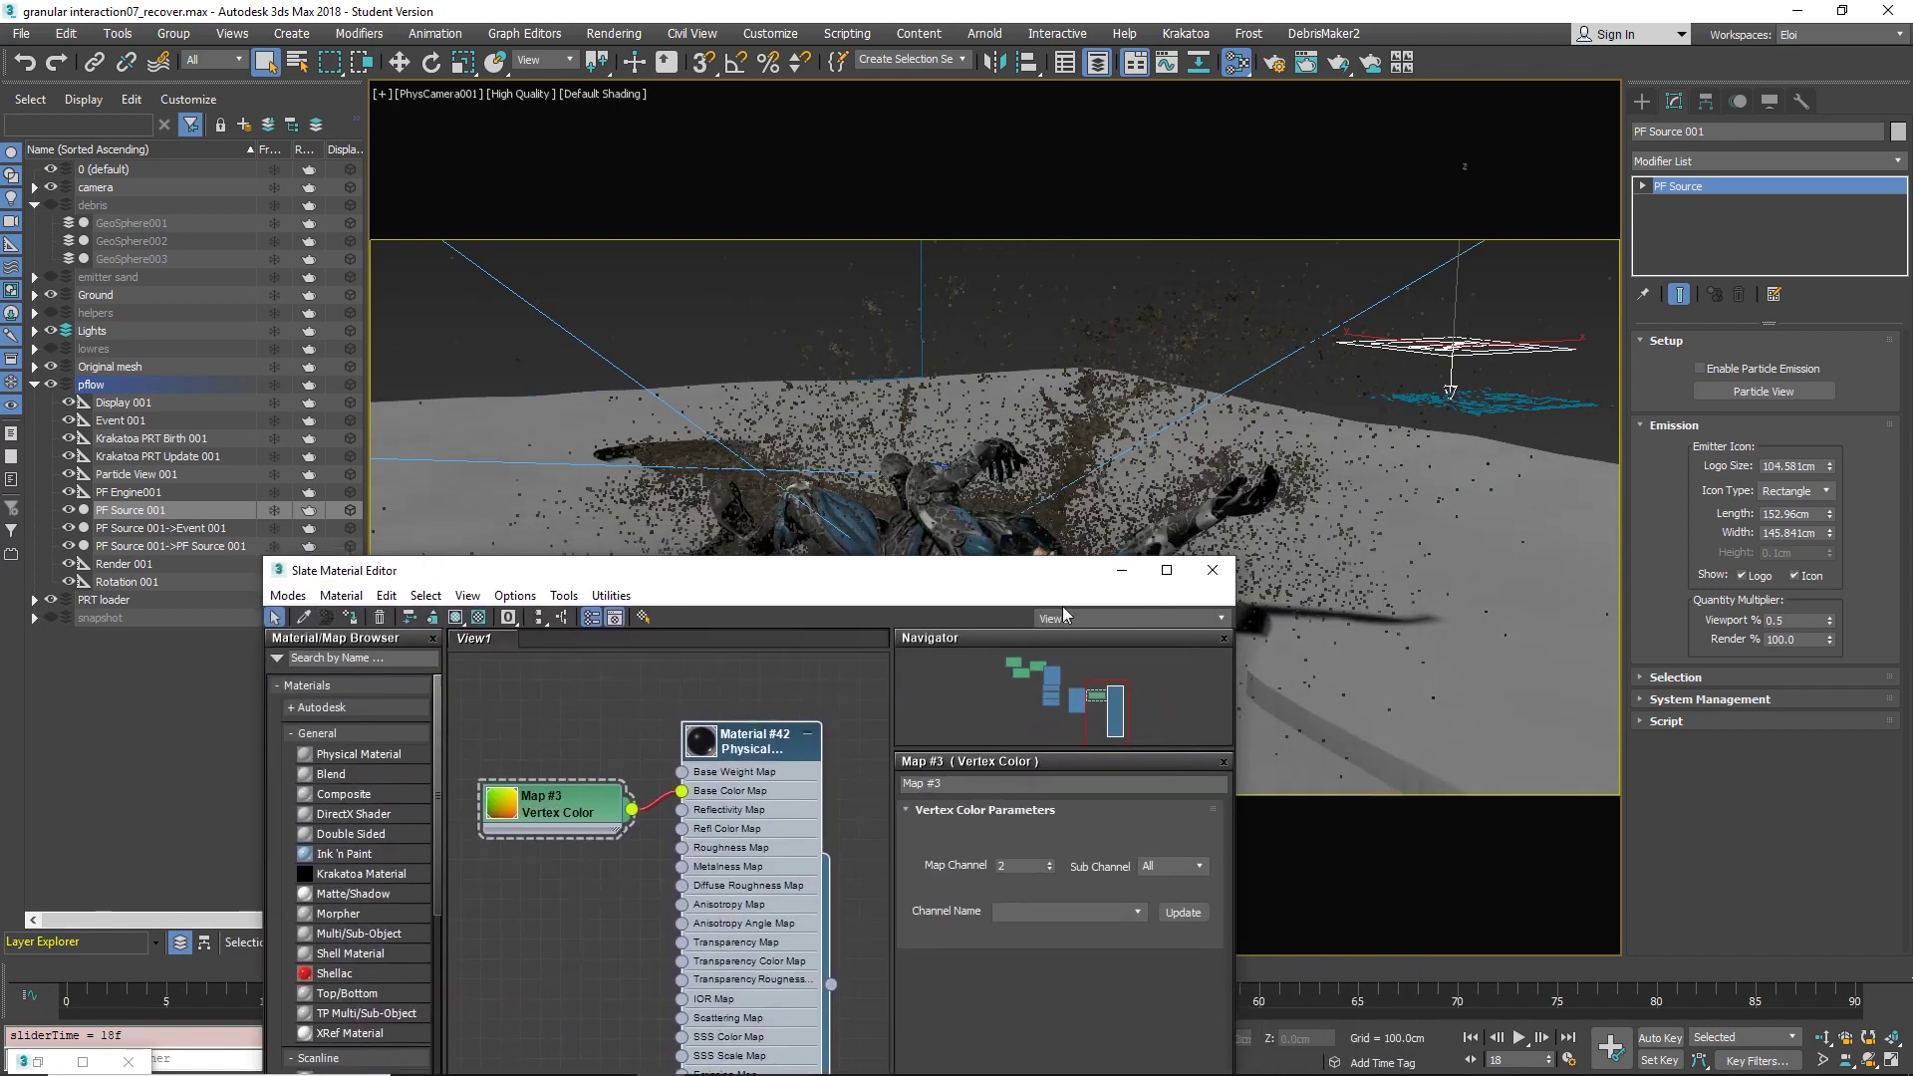
pyautogui.click(1213, 570)
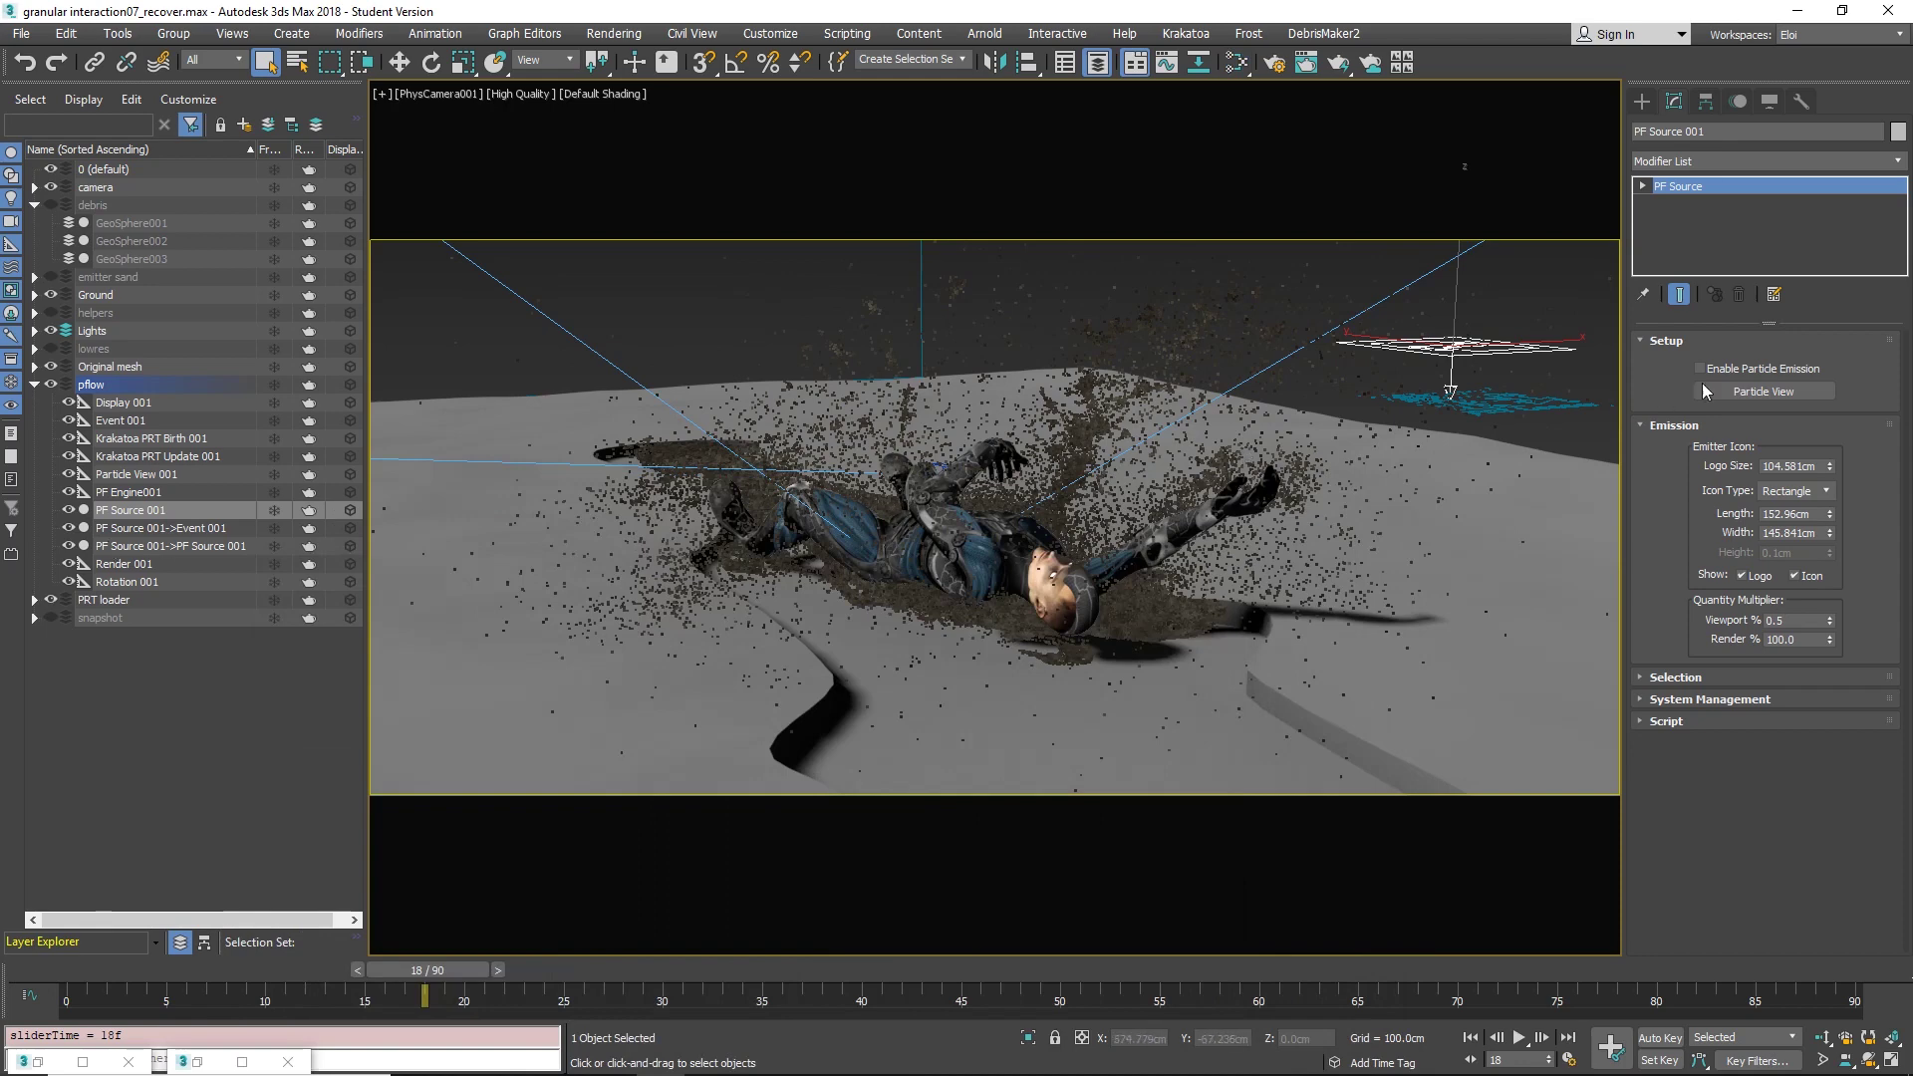
# Step: In Particle View, give Krakatoa PRT Update 001's Mapping2 channel weight 100, then check Rotation 001
pyautogui.click(1764, 391)
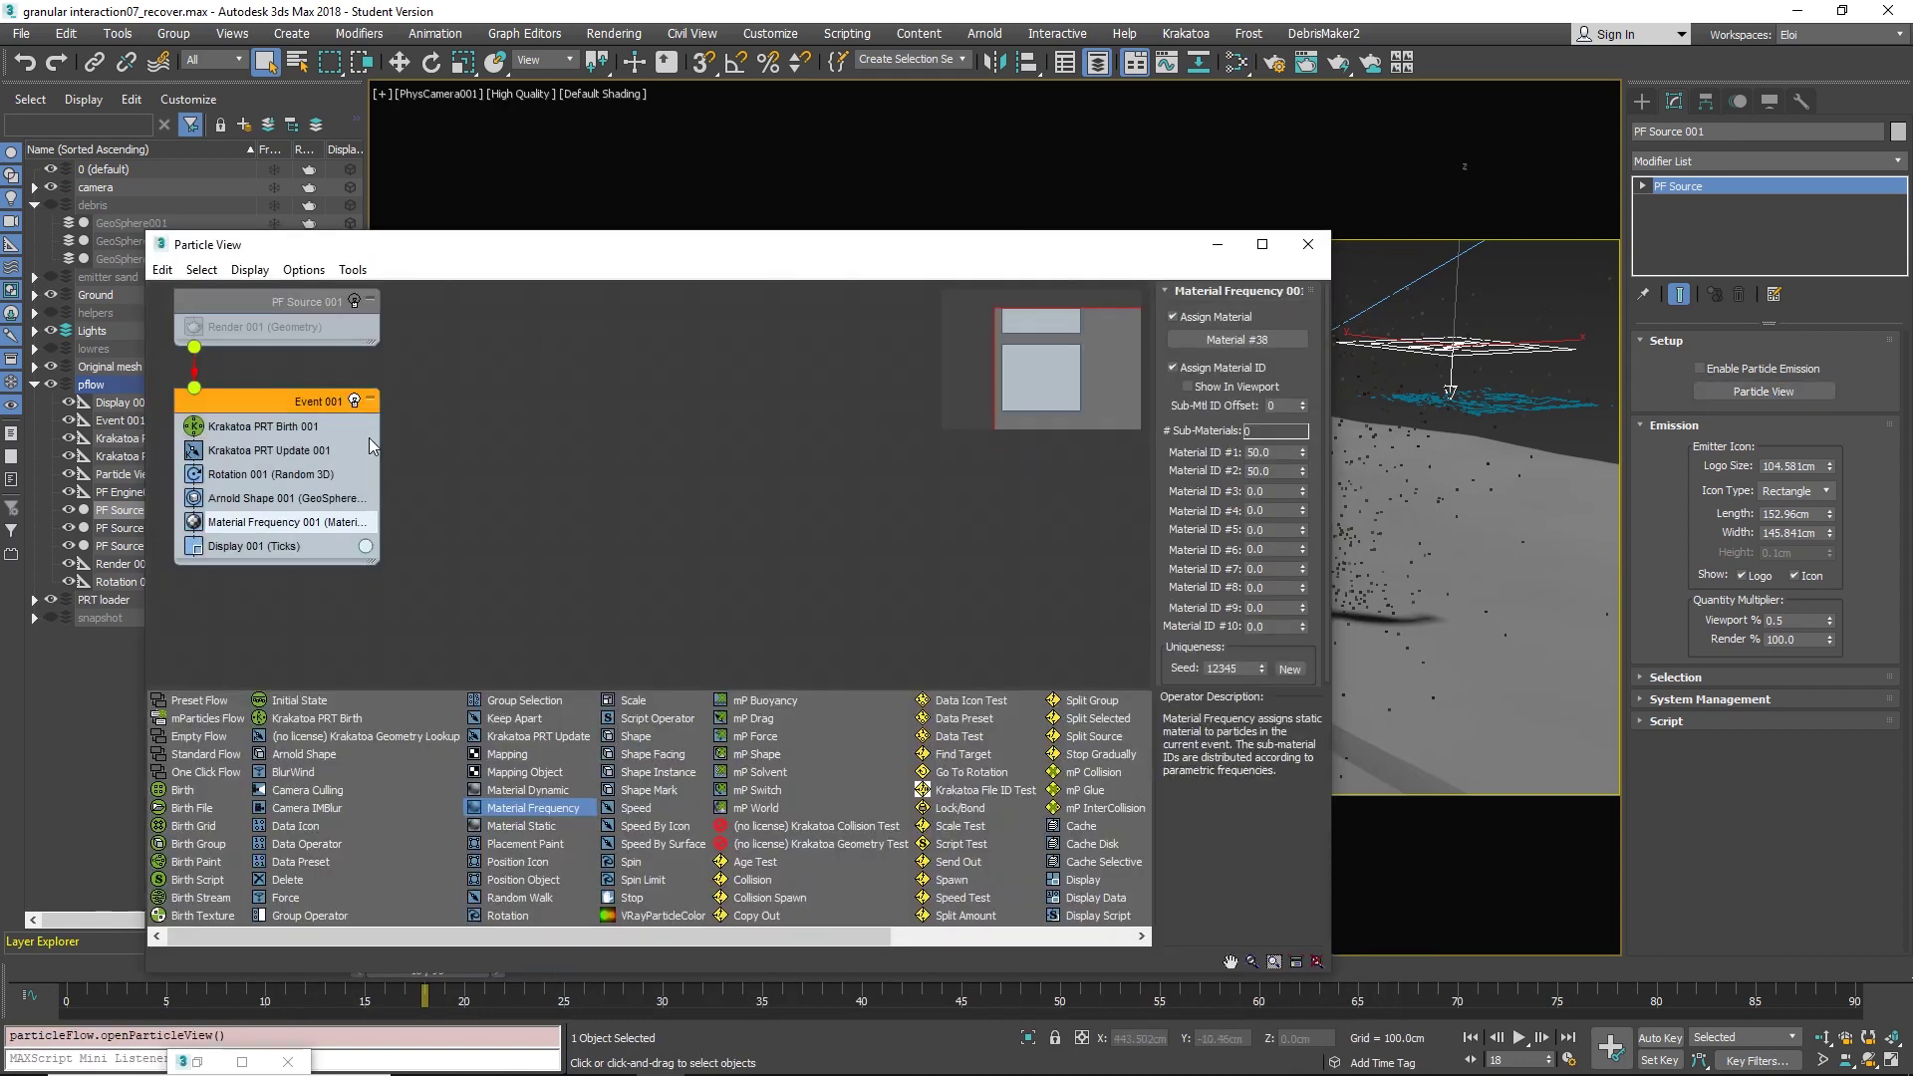
pyautogui.click(255, 429)
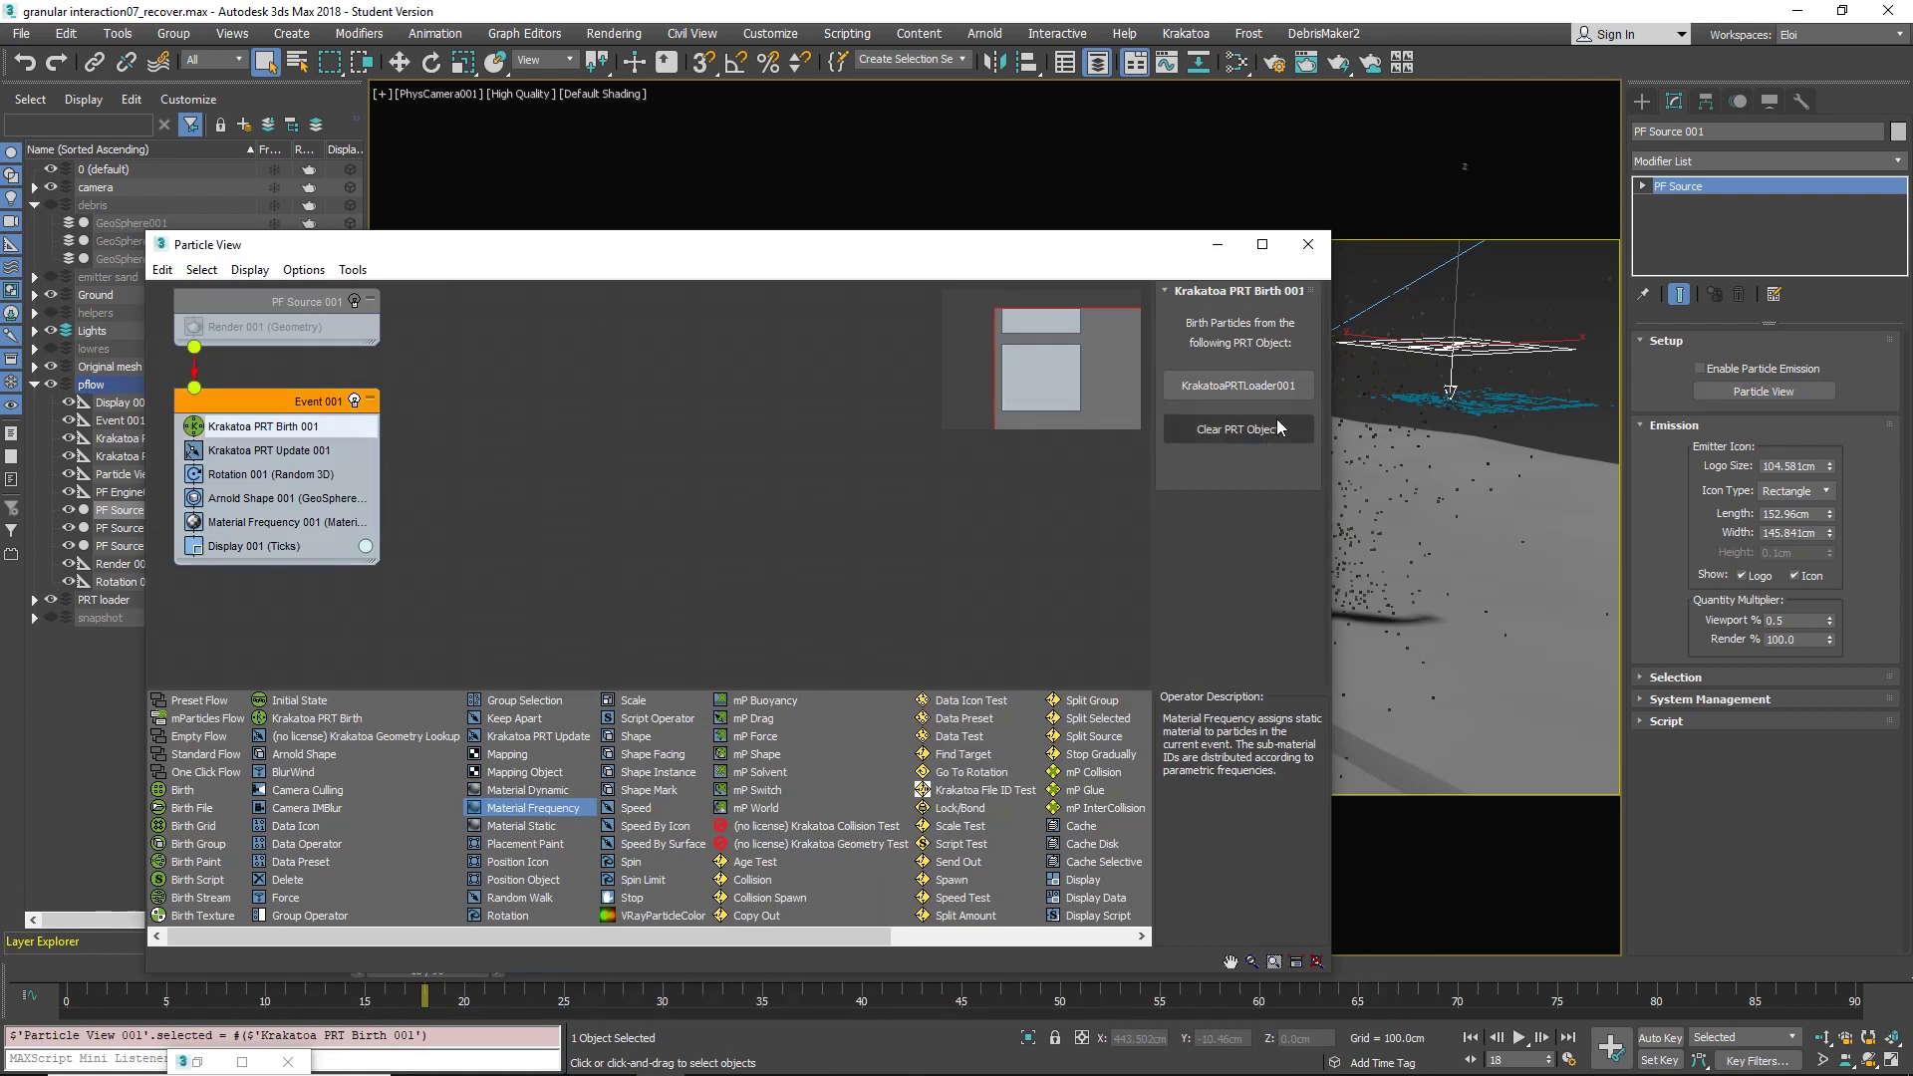
pyautogui.click(292, 453)
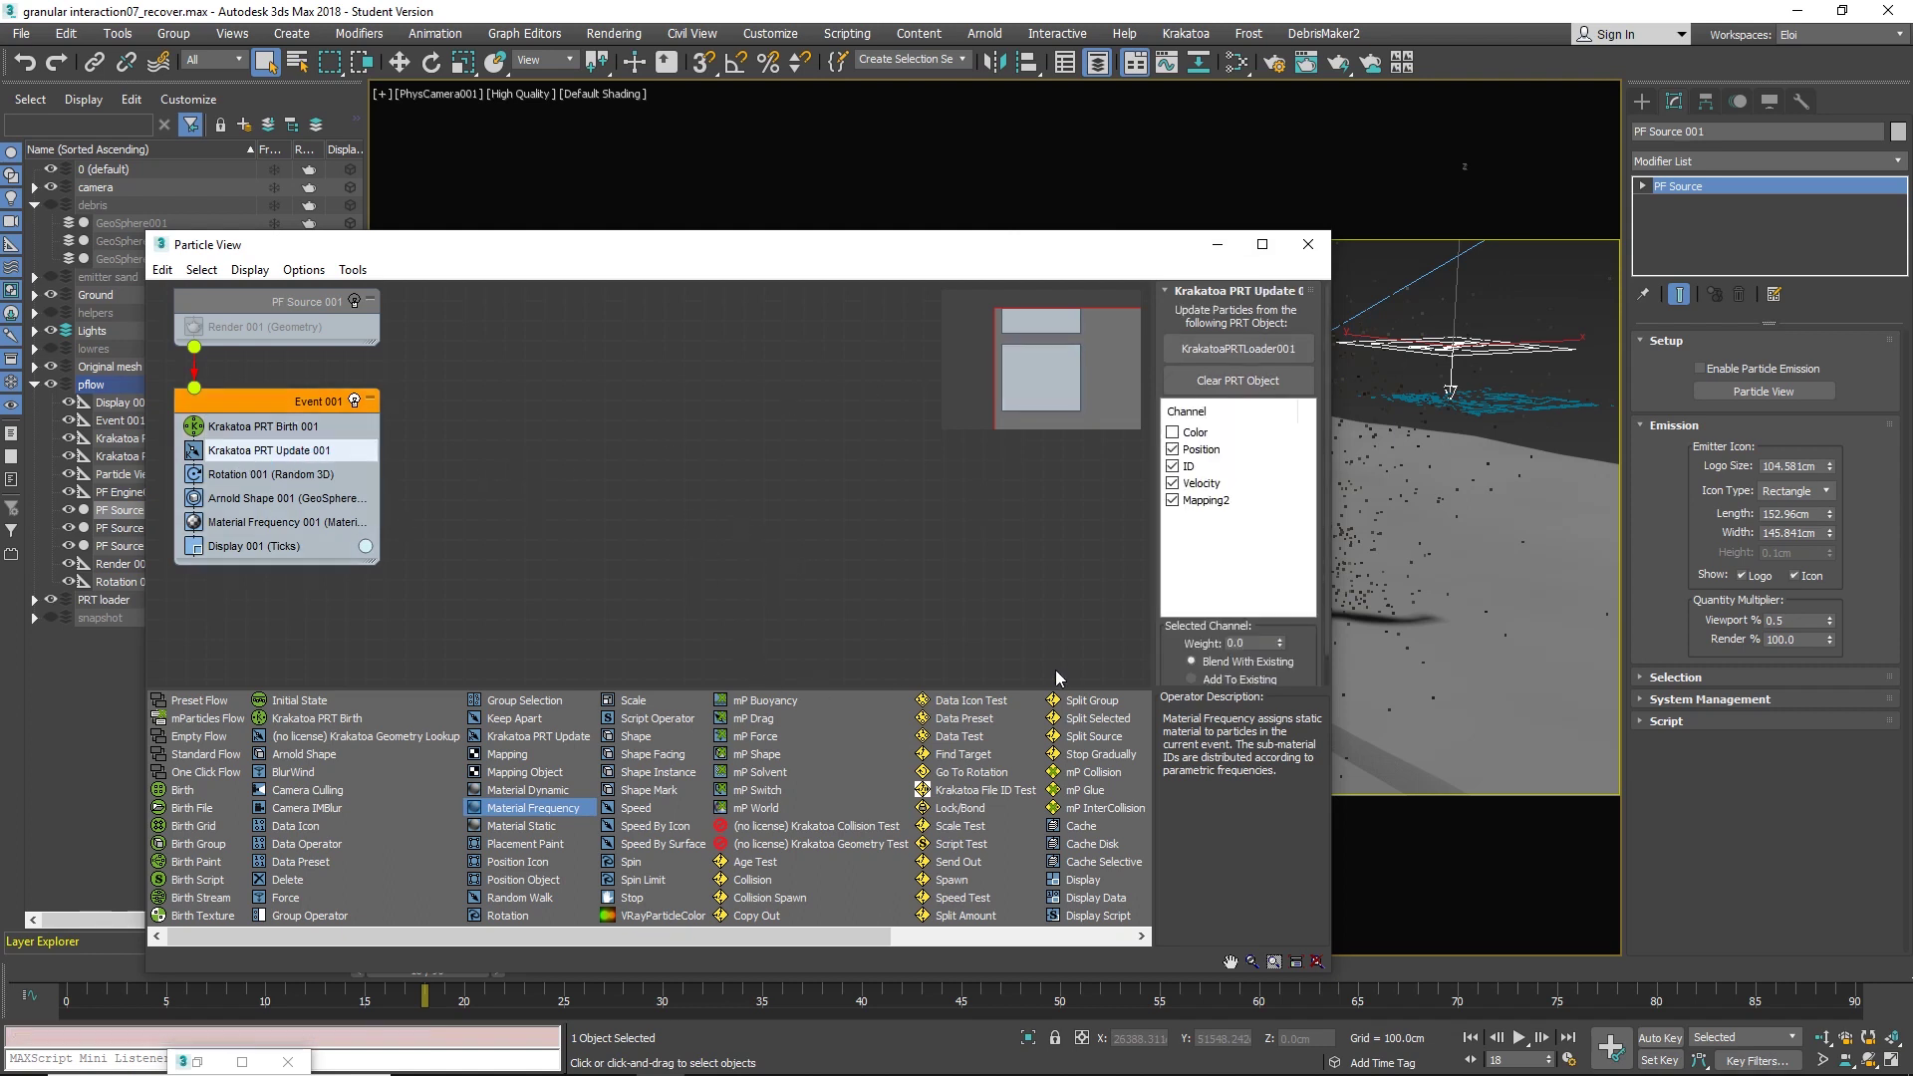
pyautogui.click(1196, 483)
pyautogui.click(1205, 501)
pyautogui.click(249, 475)
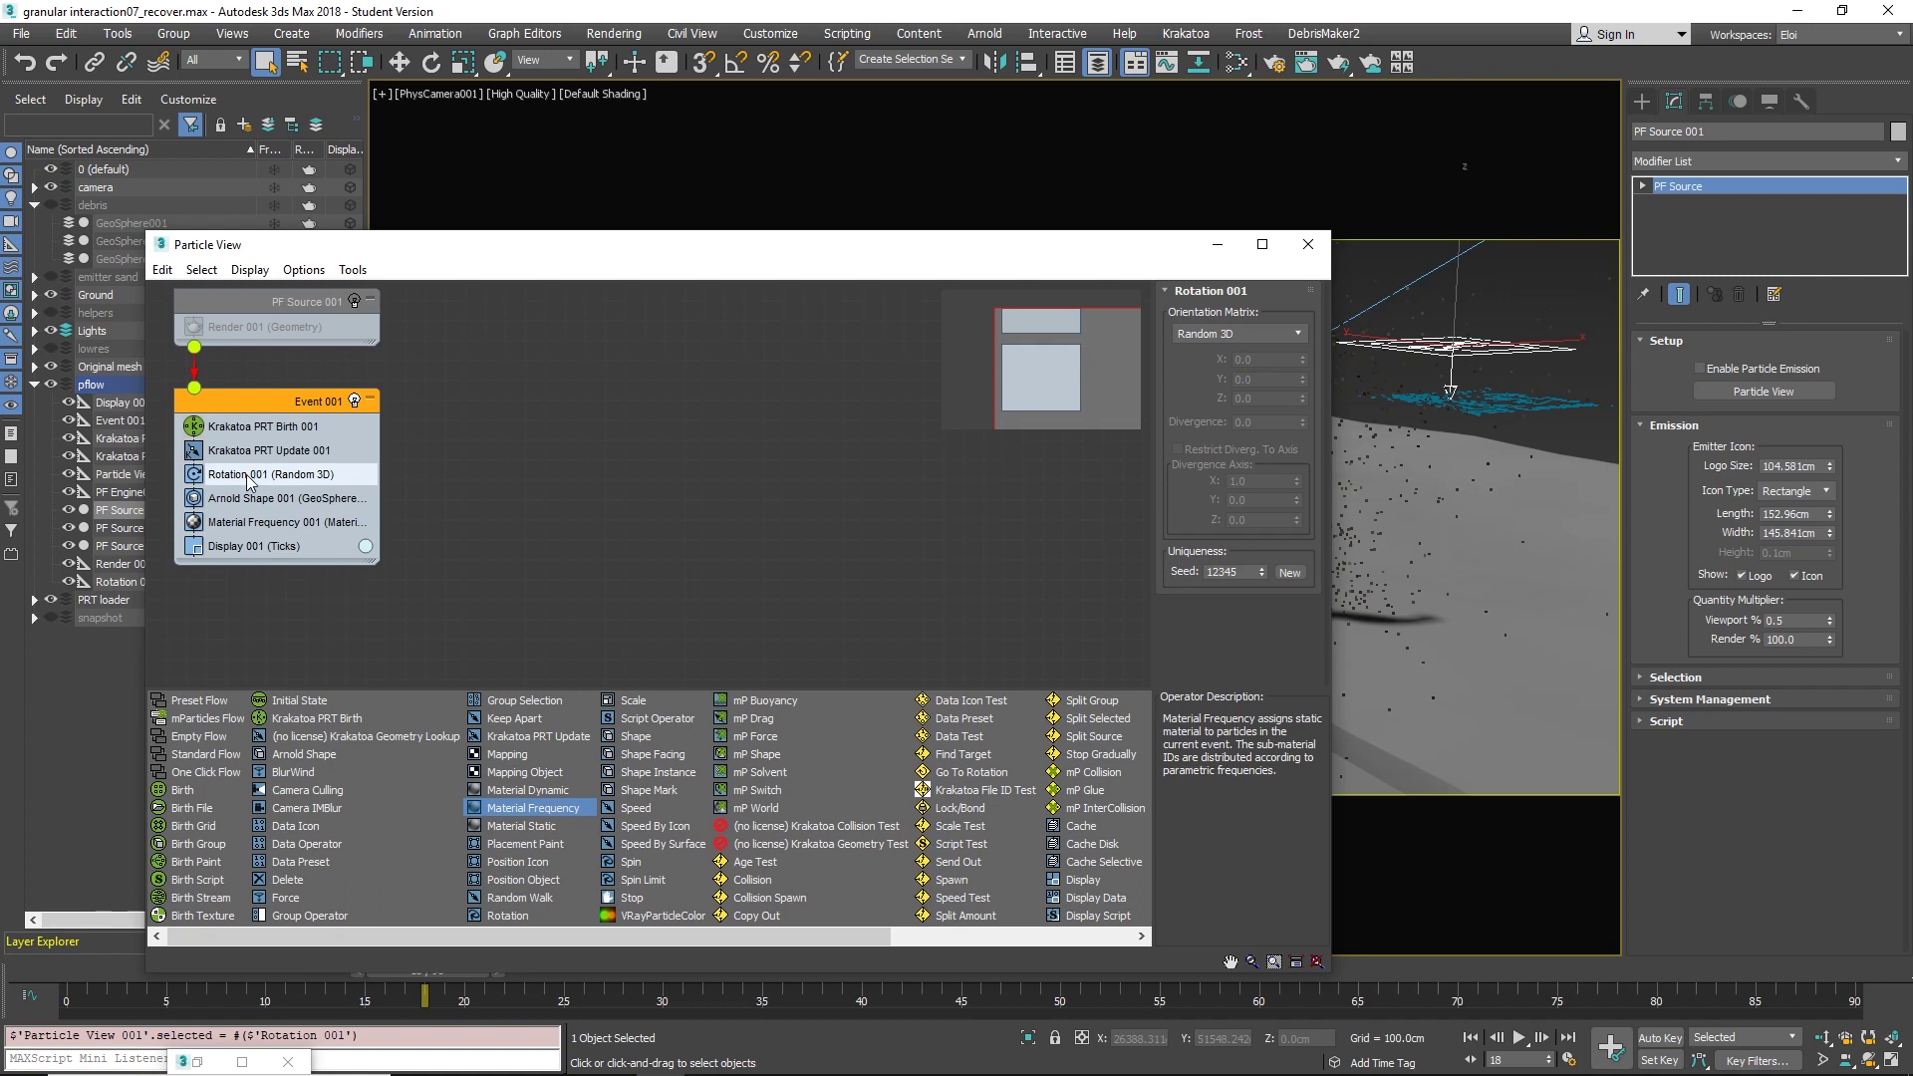
pyautogui.click(280, 505)
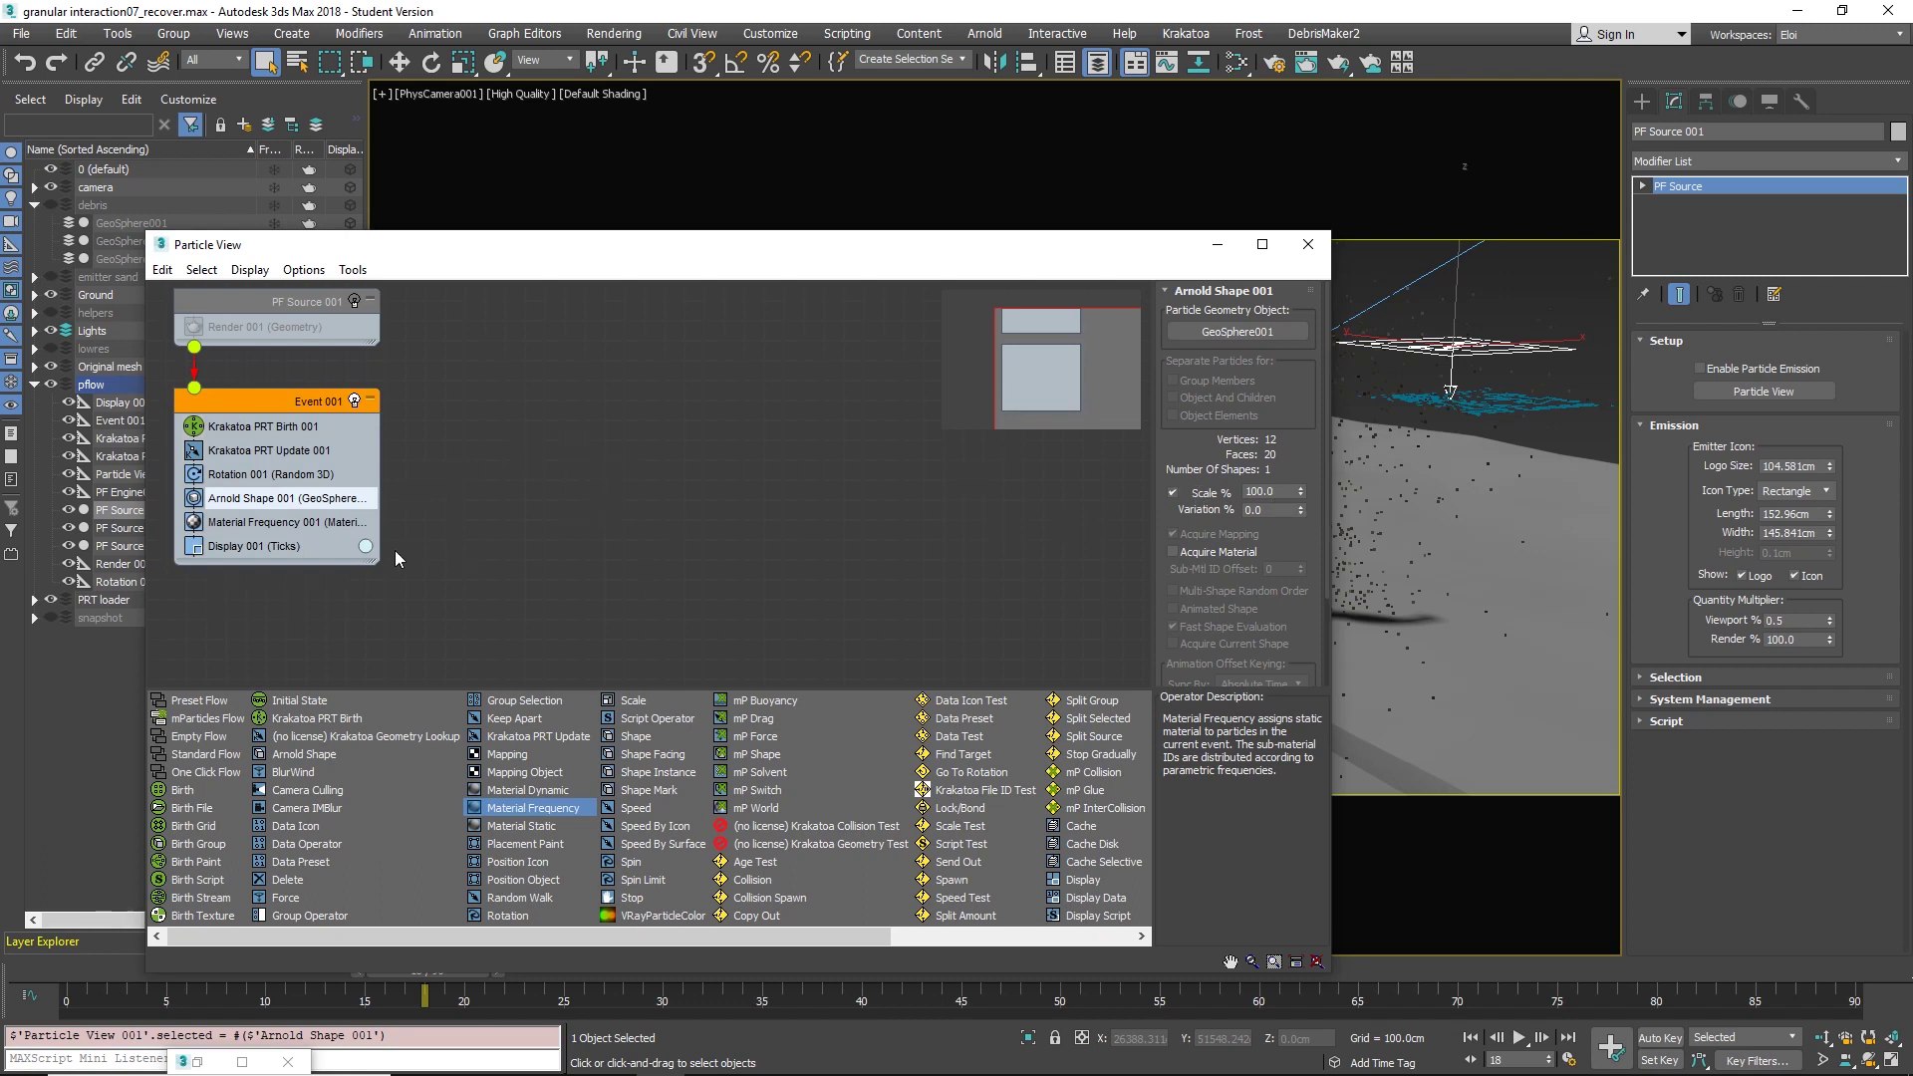
pyautogui.click(277, 525)
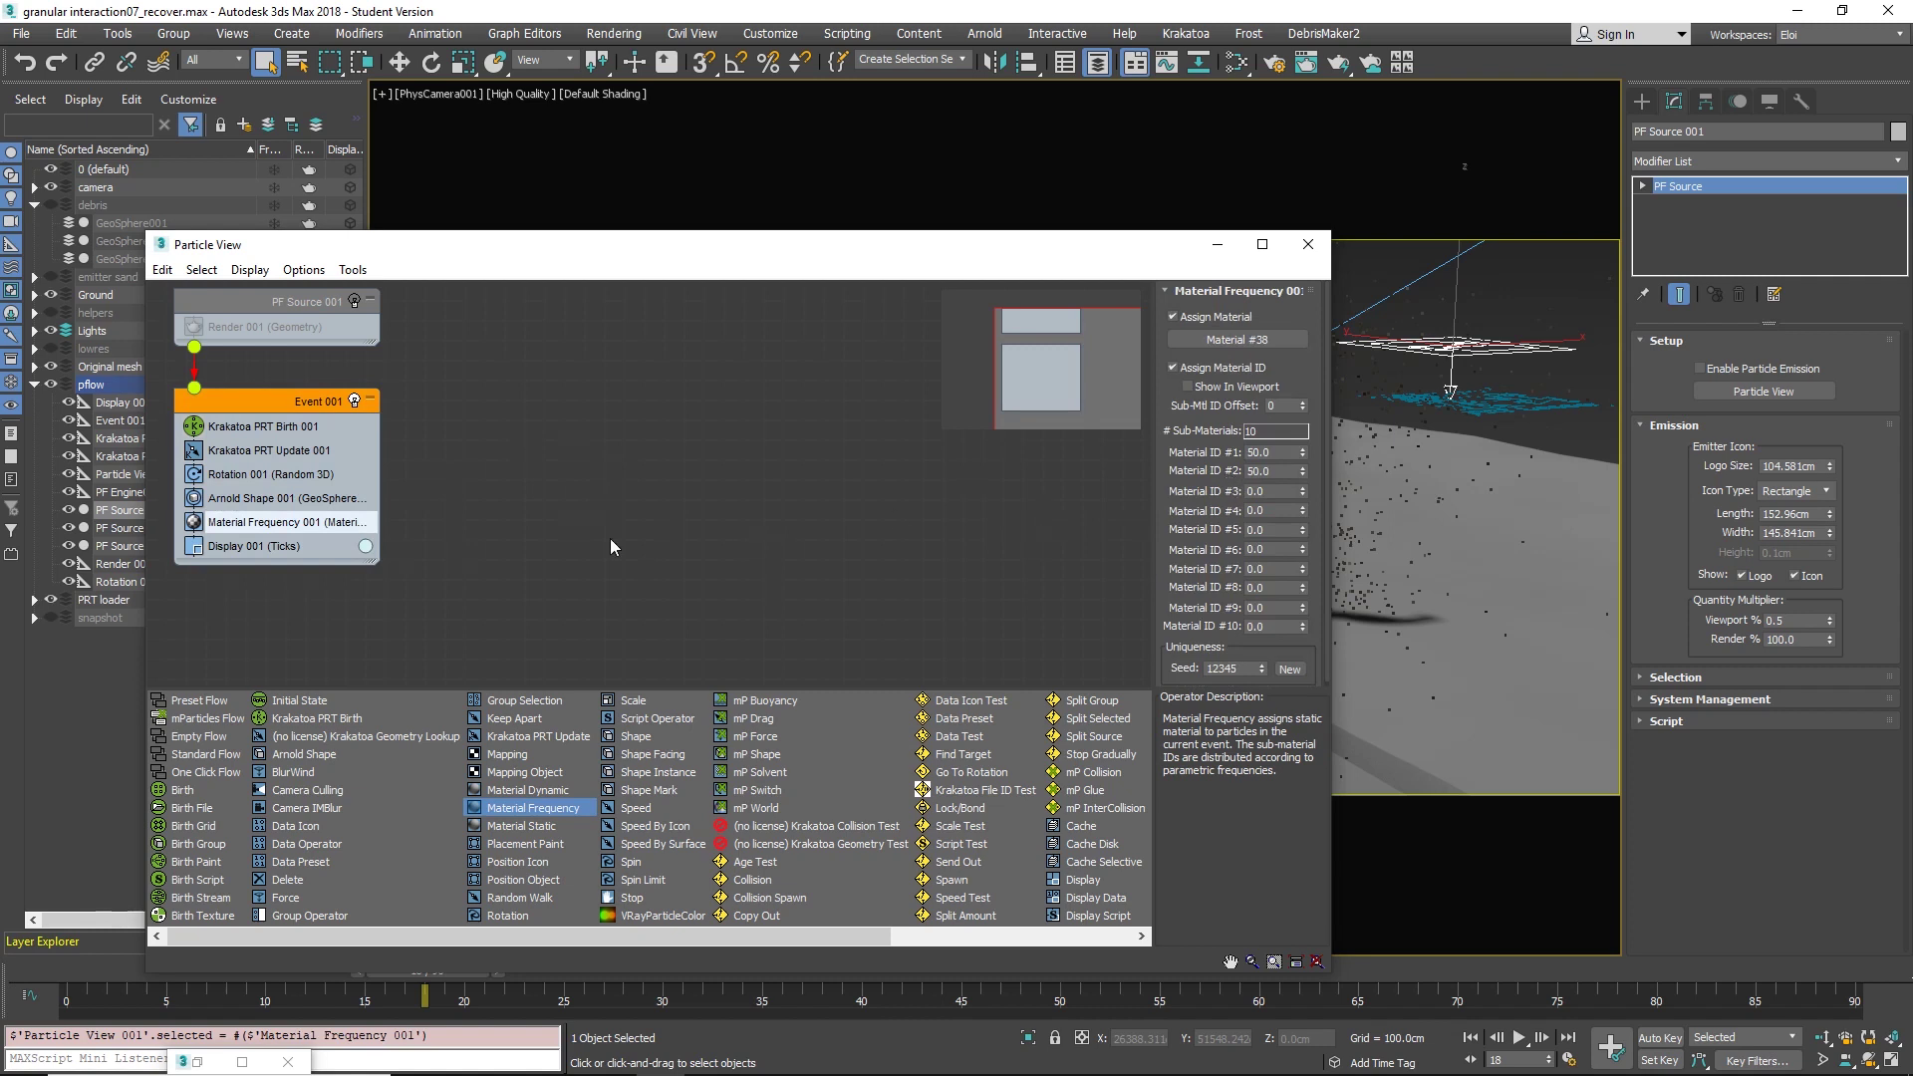
pyautogui.click(276, 499)
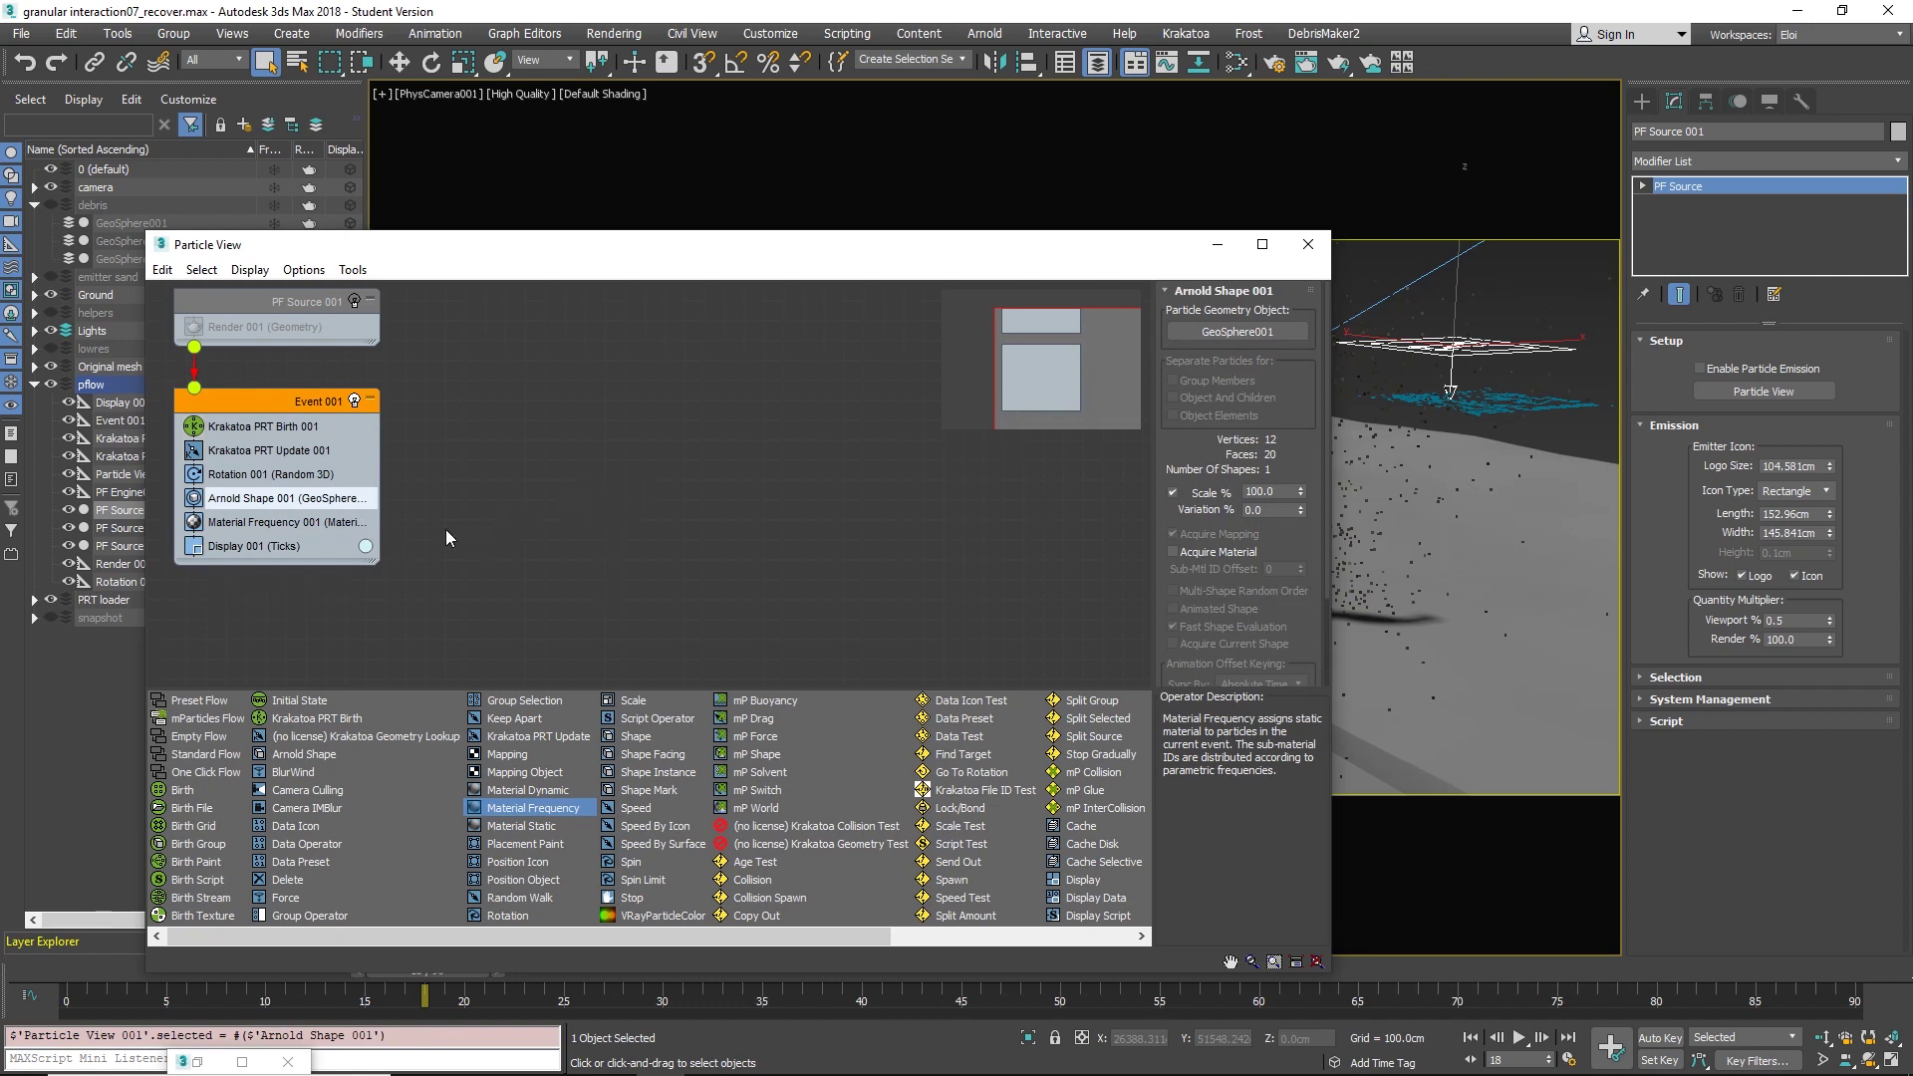
pyautogui.click(322, 524)
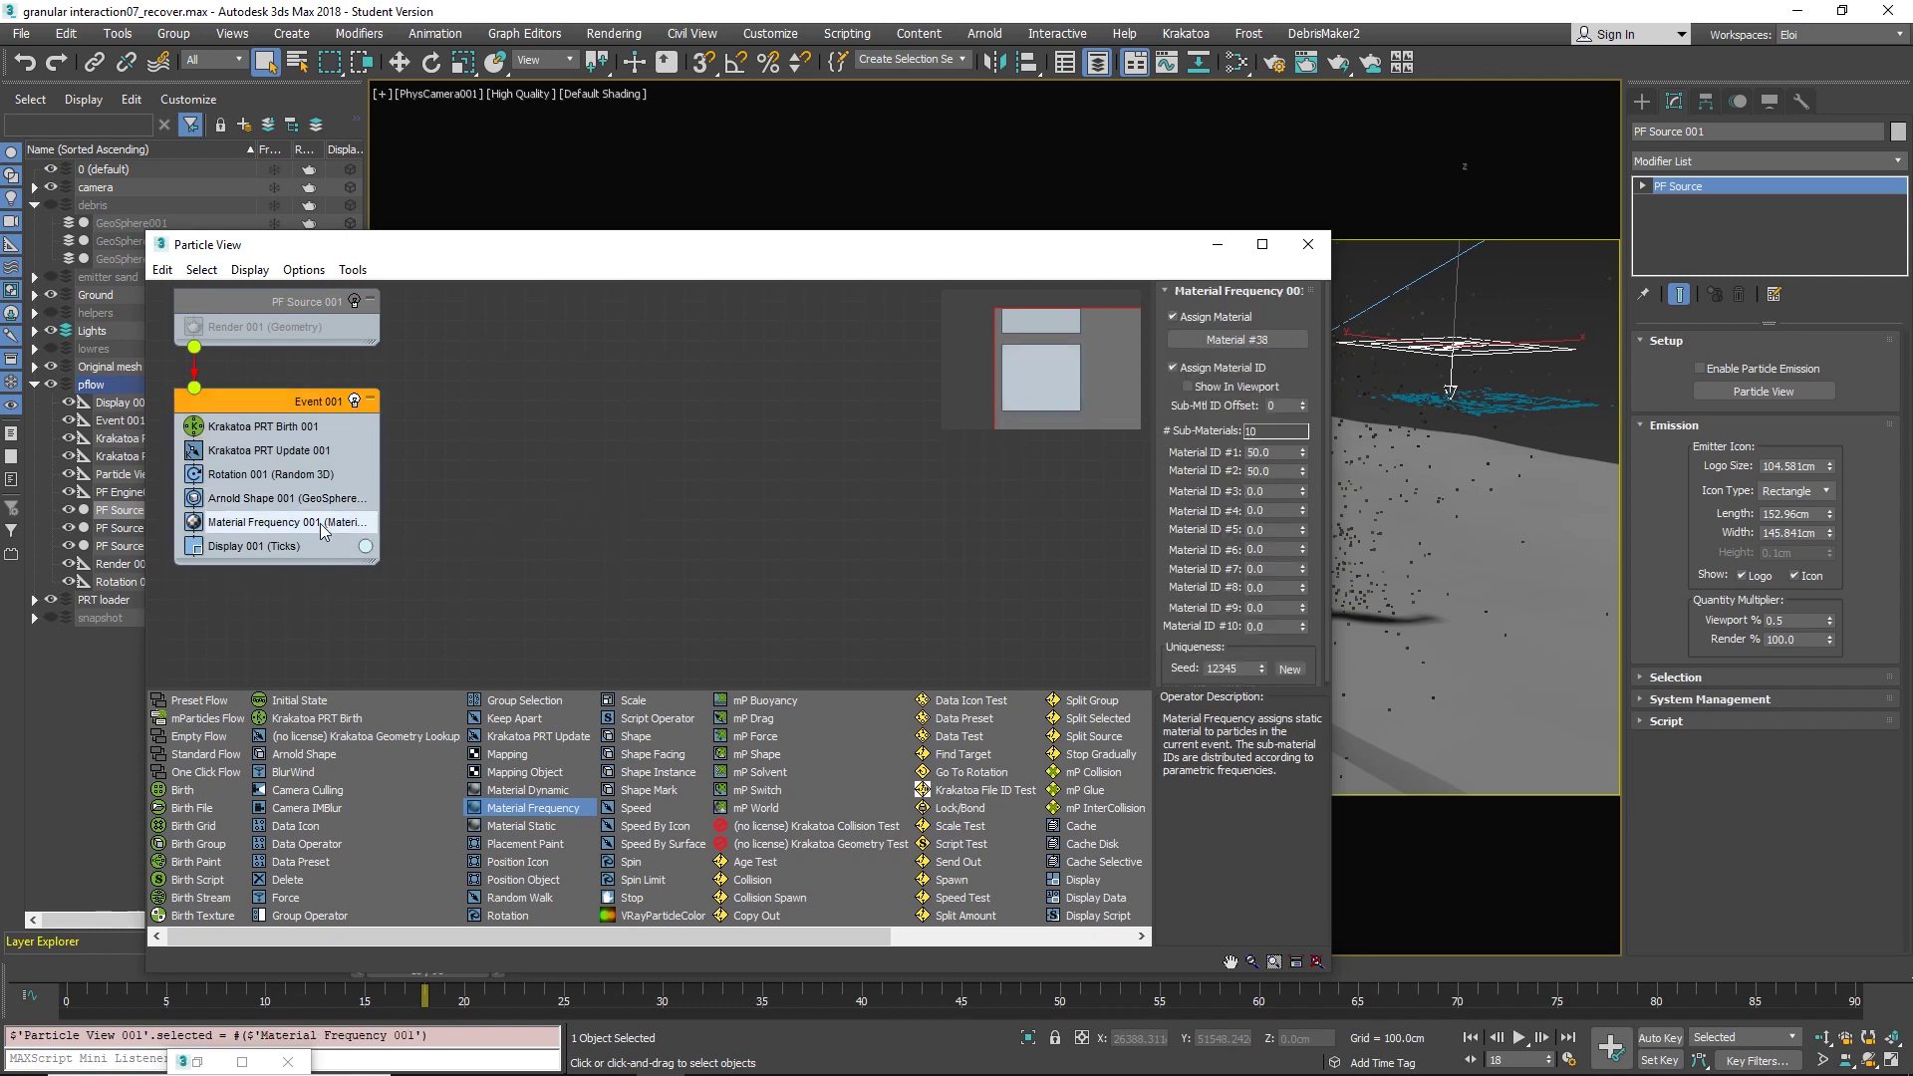
pyautogui.click(278, 499)
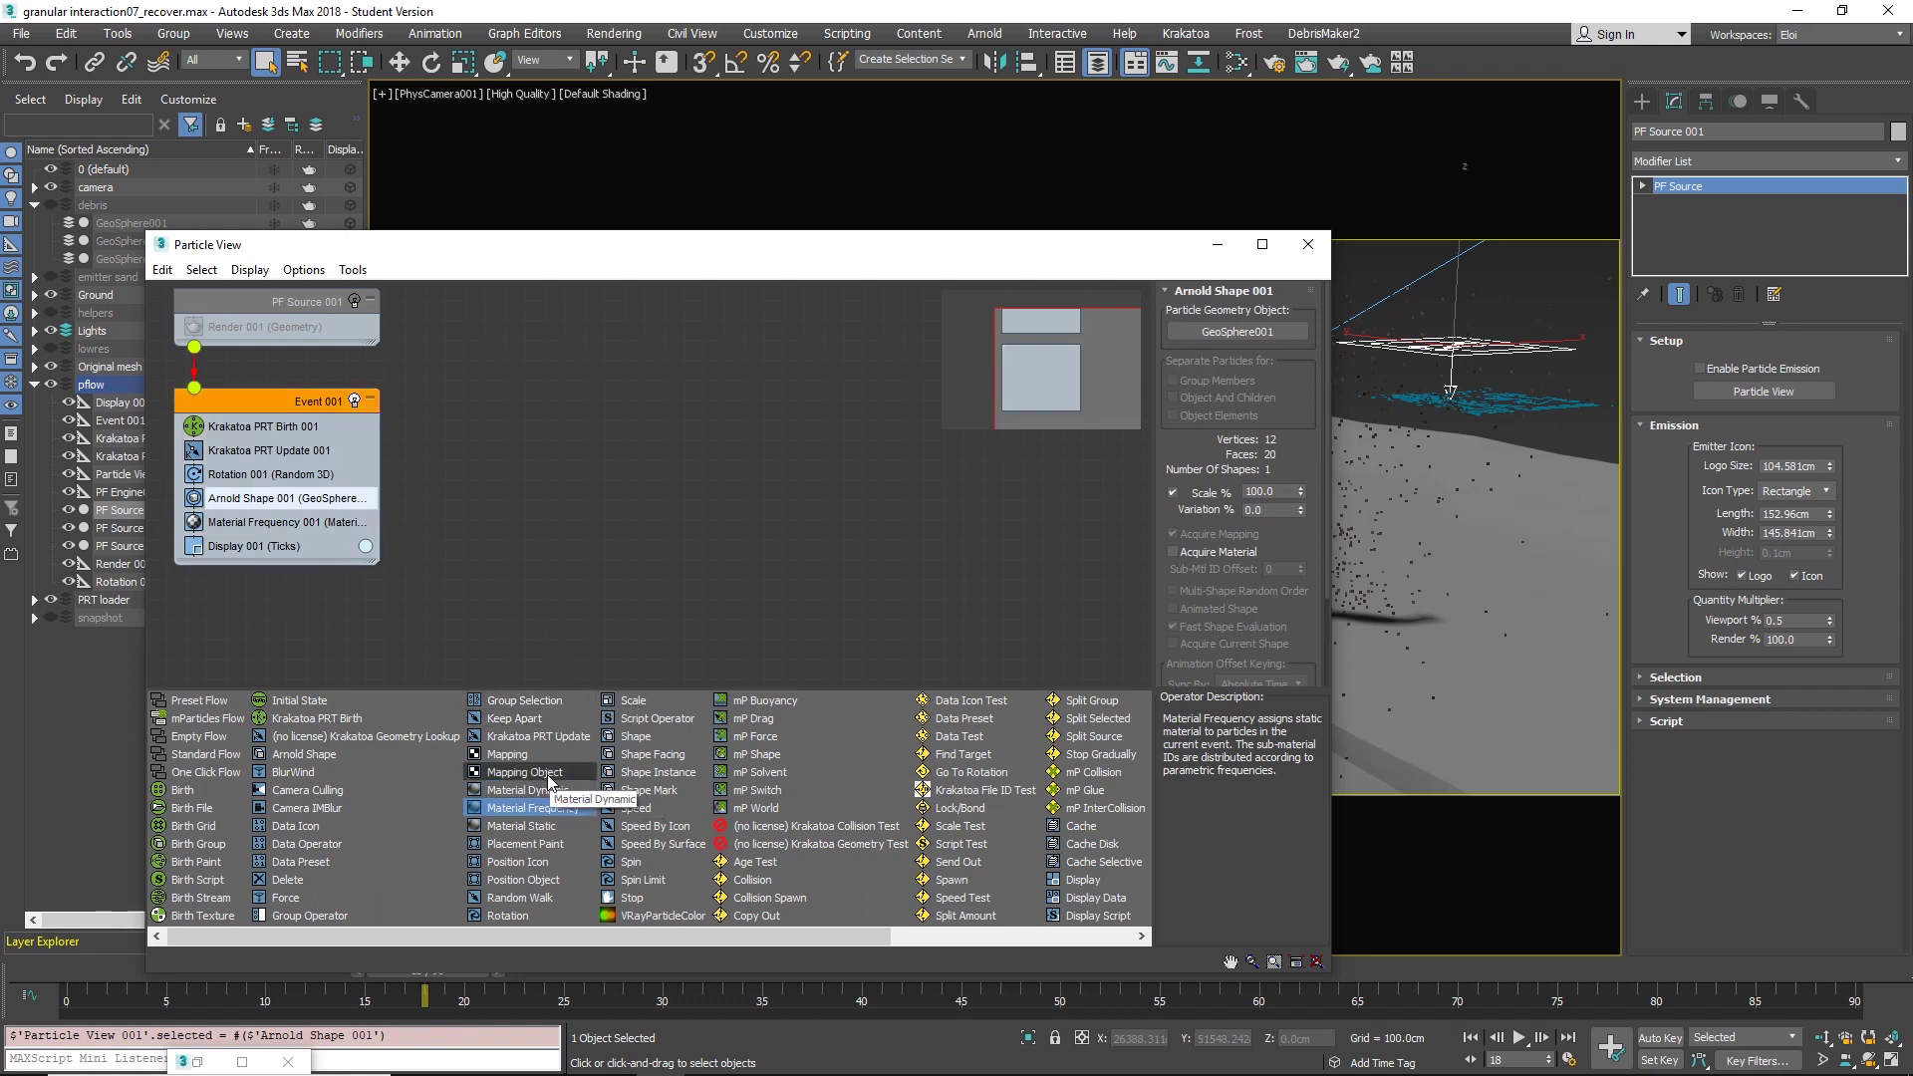
pyautogui.click(657, 775)
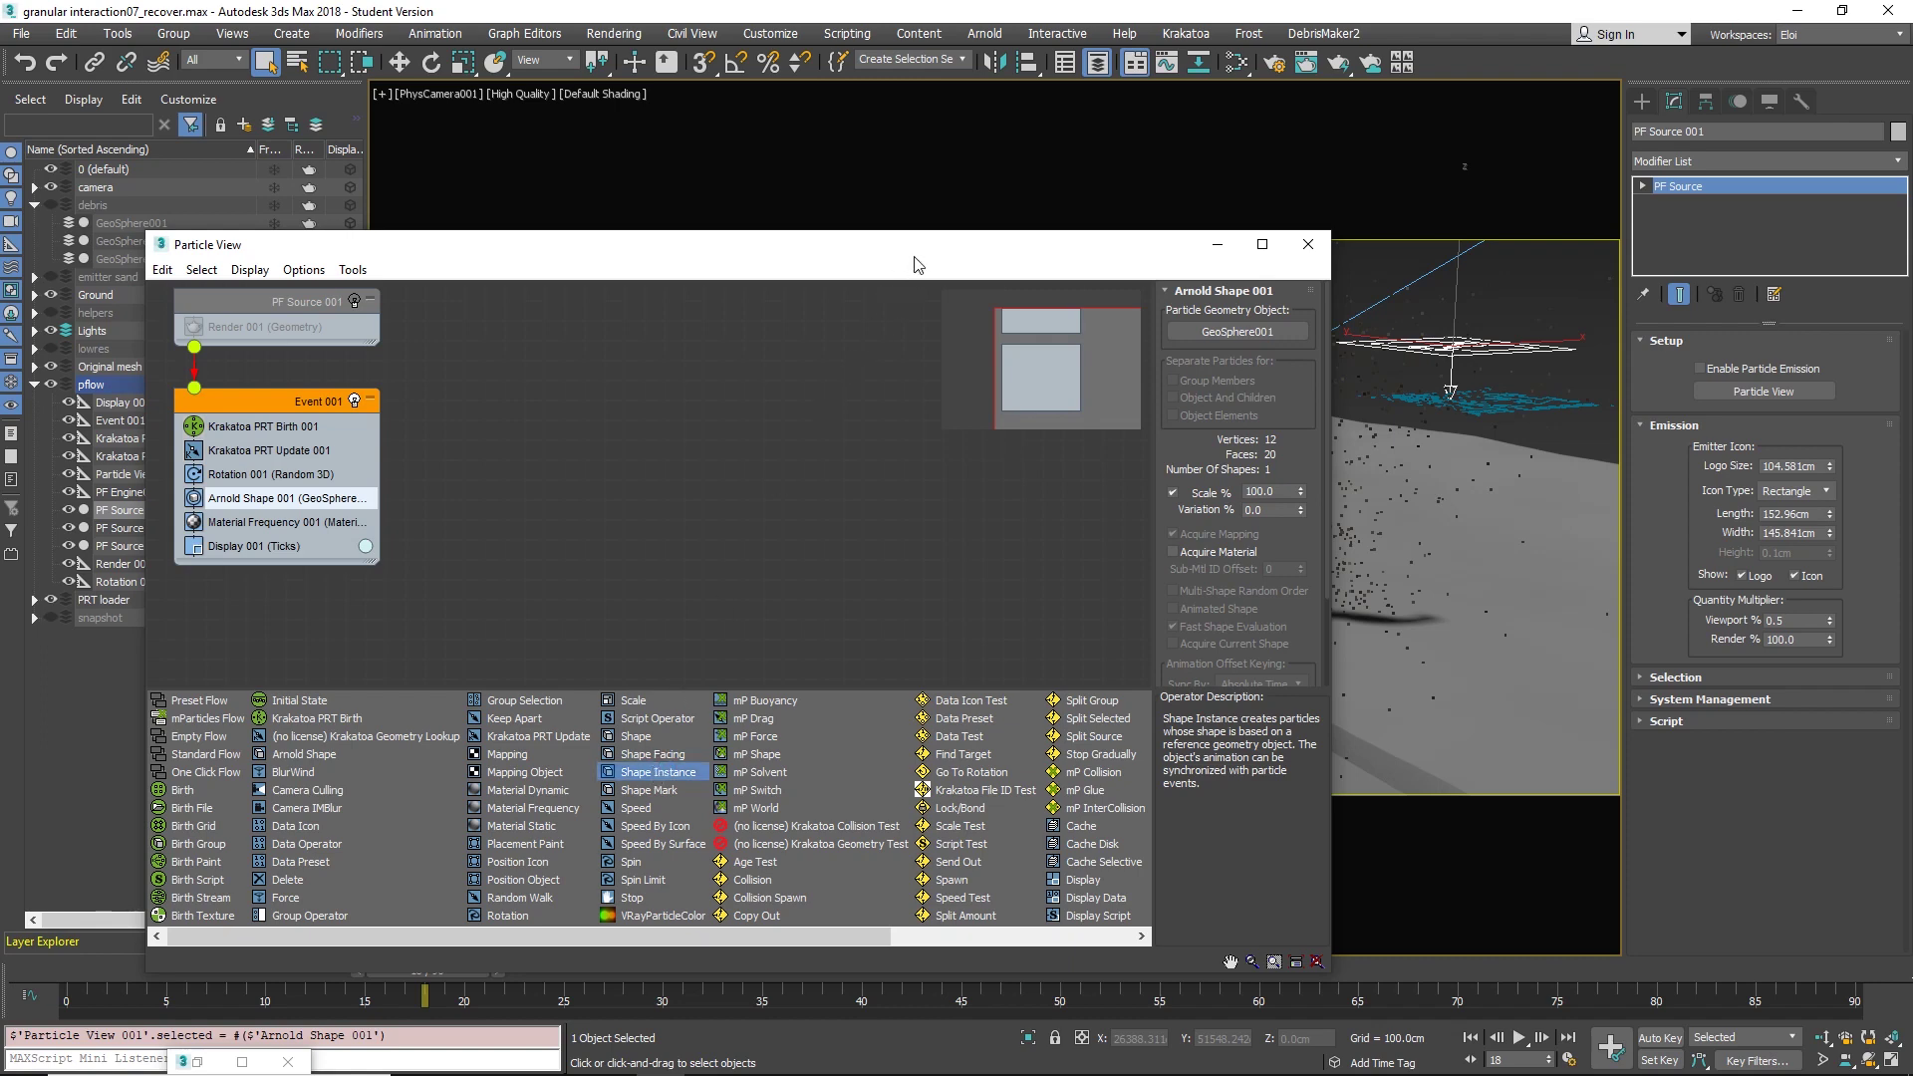
pyautogui.moveTo(918, 247); pyautogui.dragTo(290, 773)
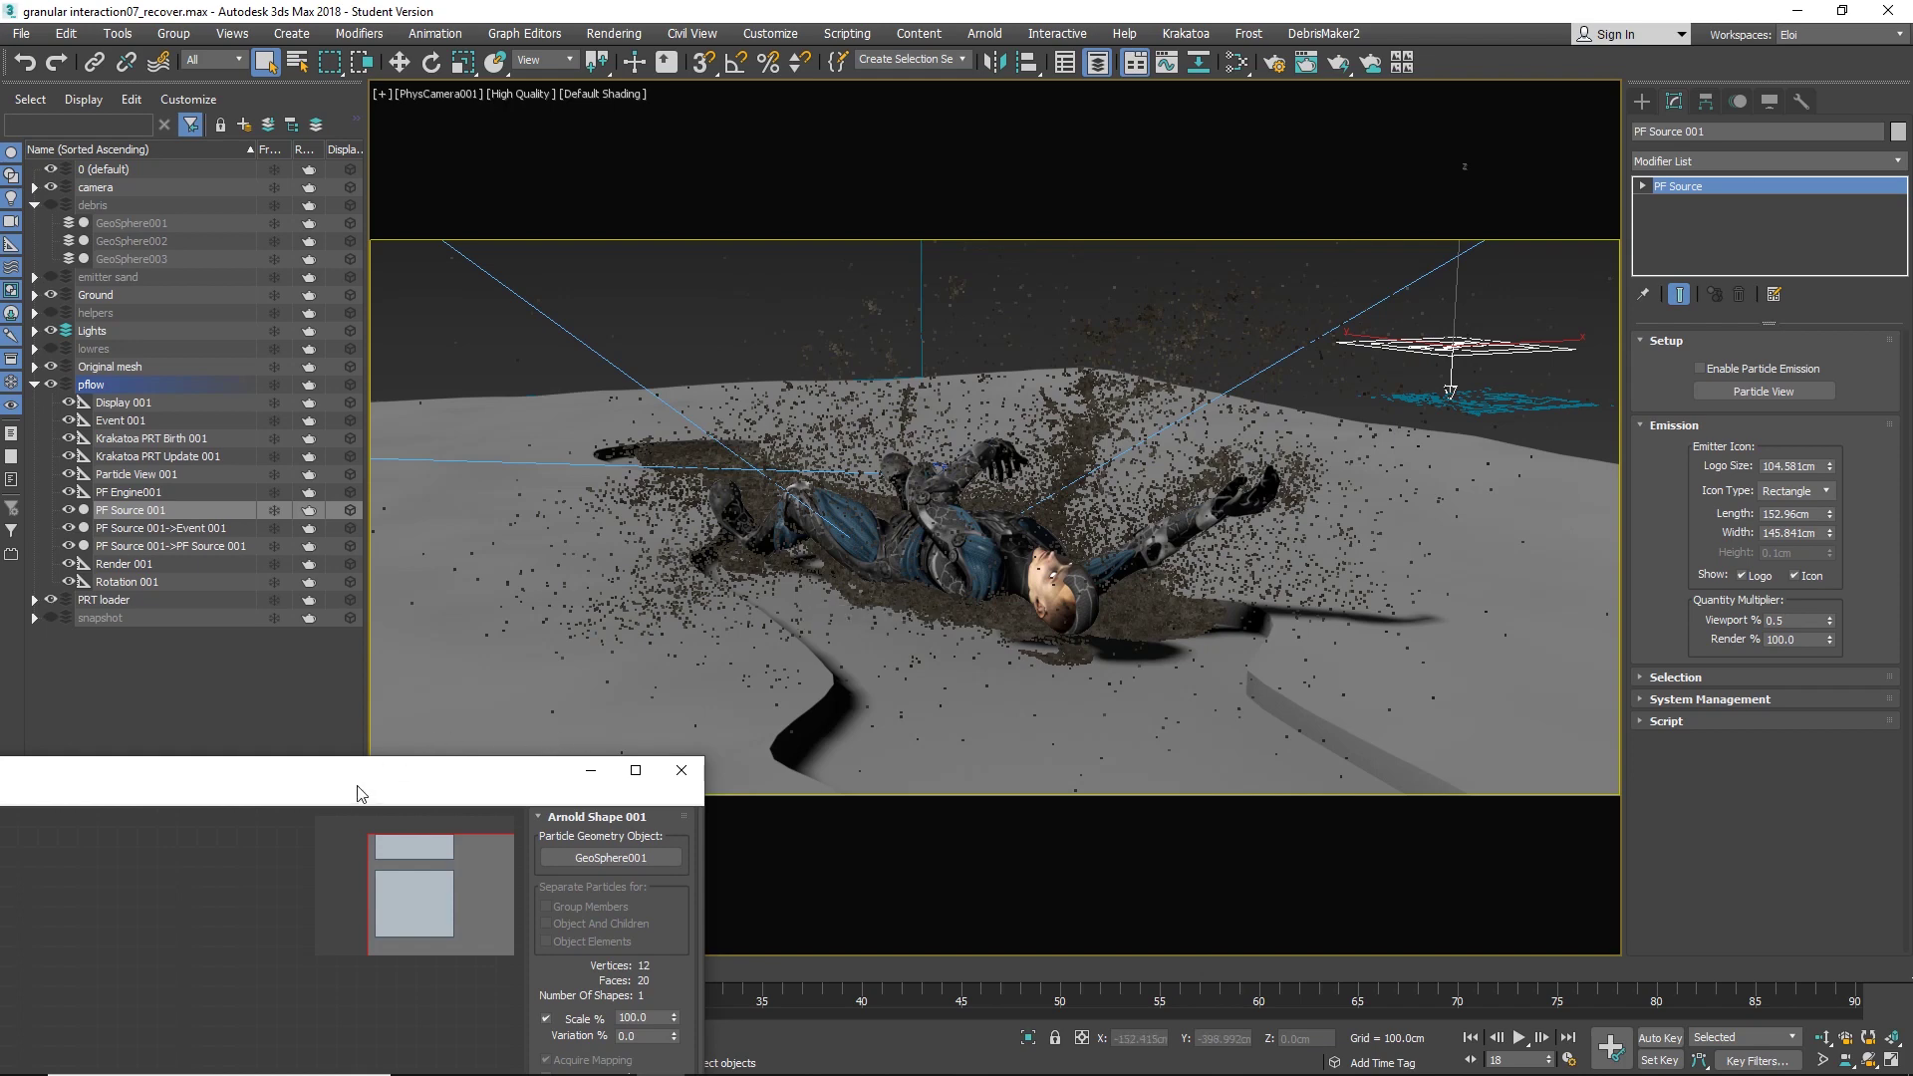
# Step: Recentre Particle View and inspect Krakatoa PRT Birth 001's settings
pyautogui.moveTo(375, 789); pyautogui.dragTo(1041, 491)
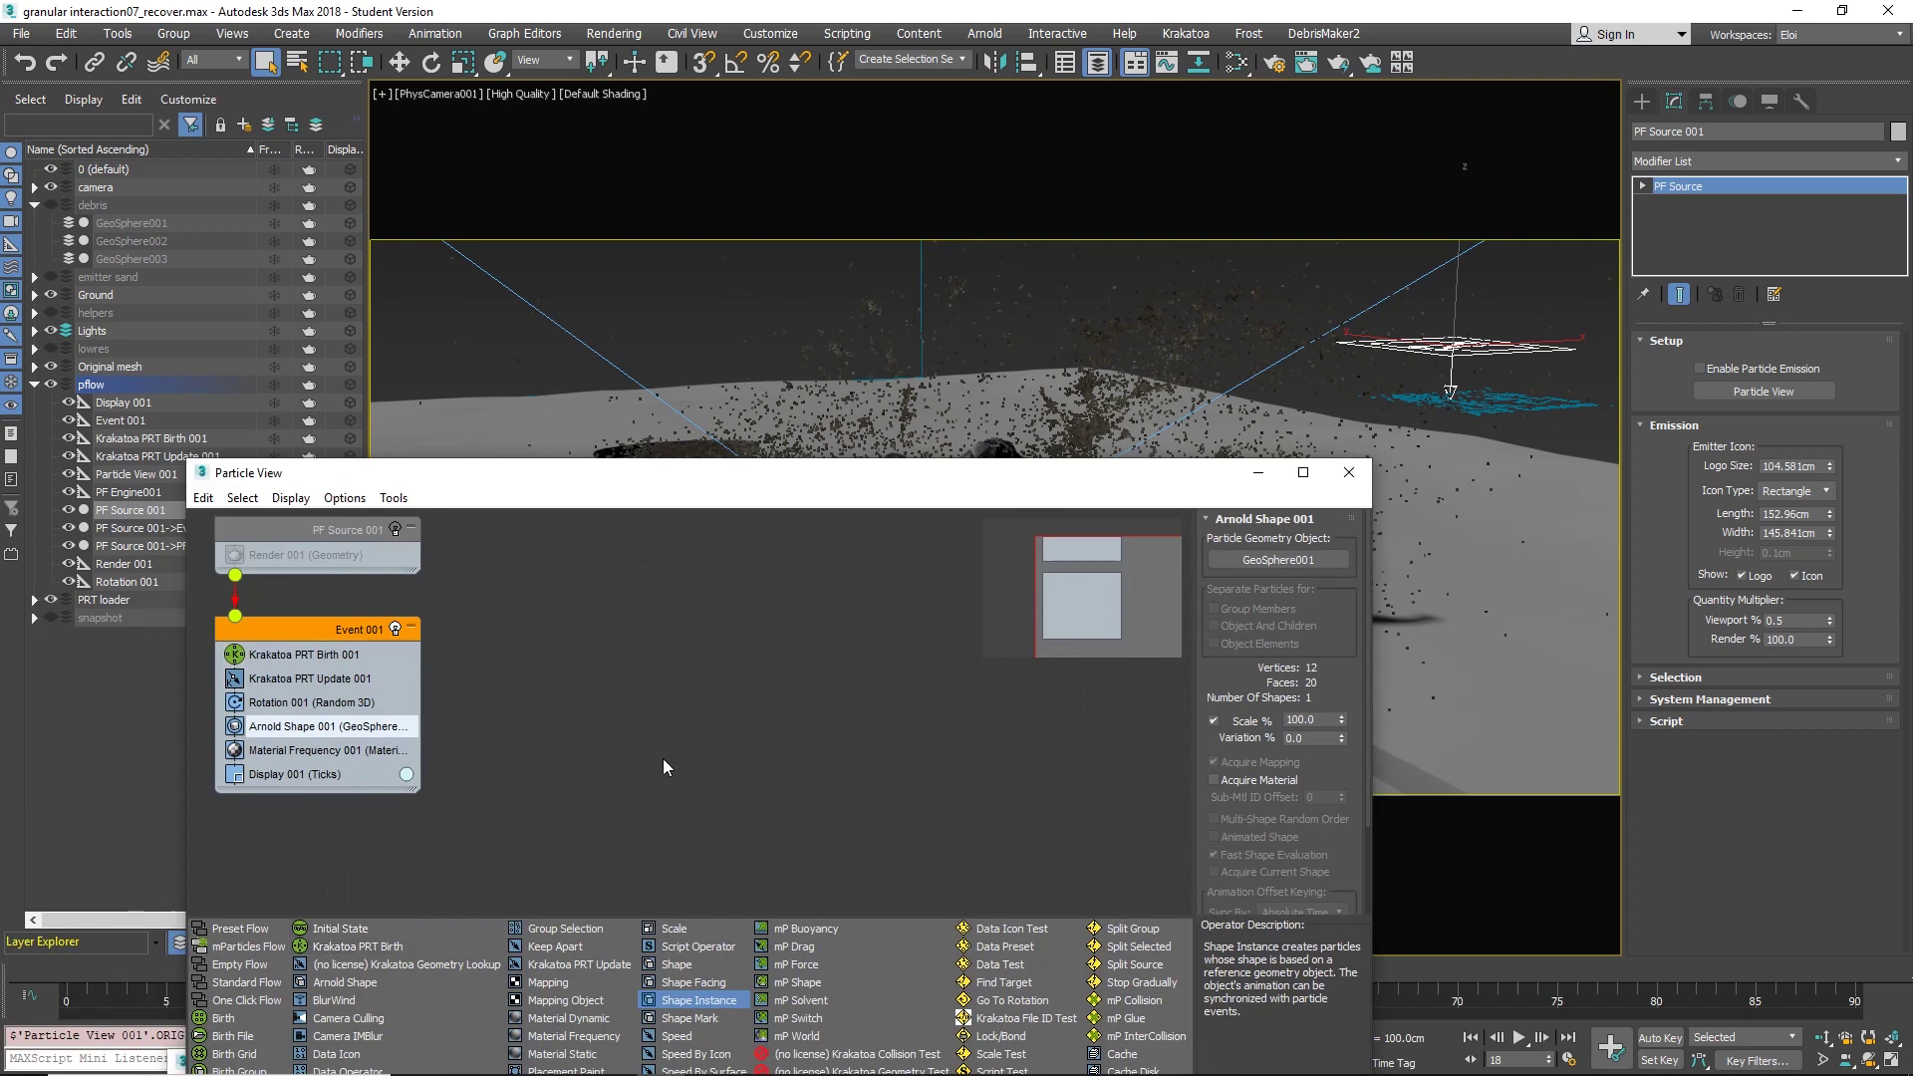
pyautogui.click(278, 654)
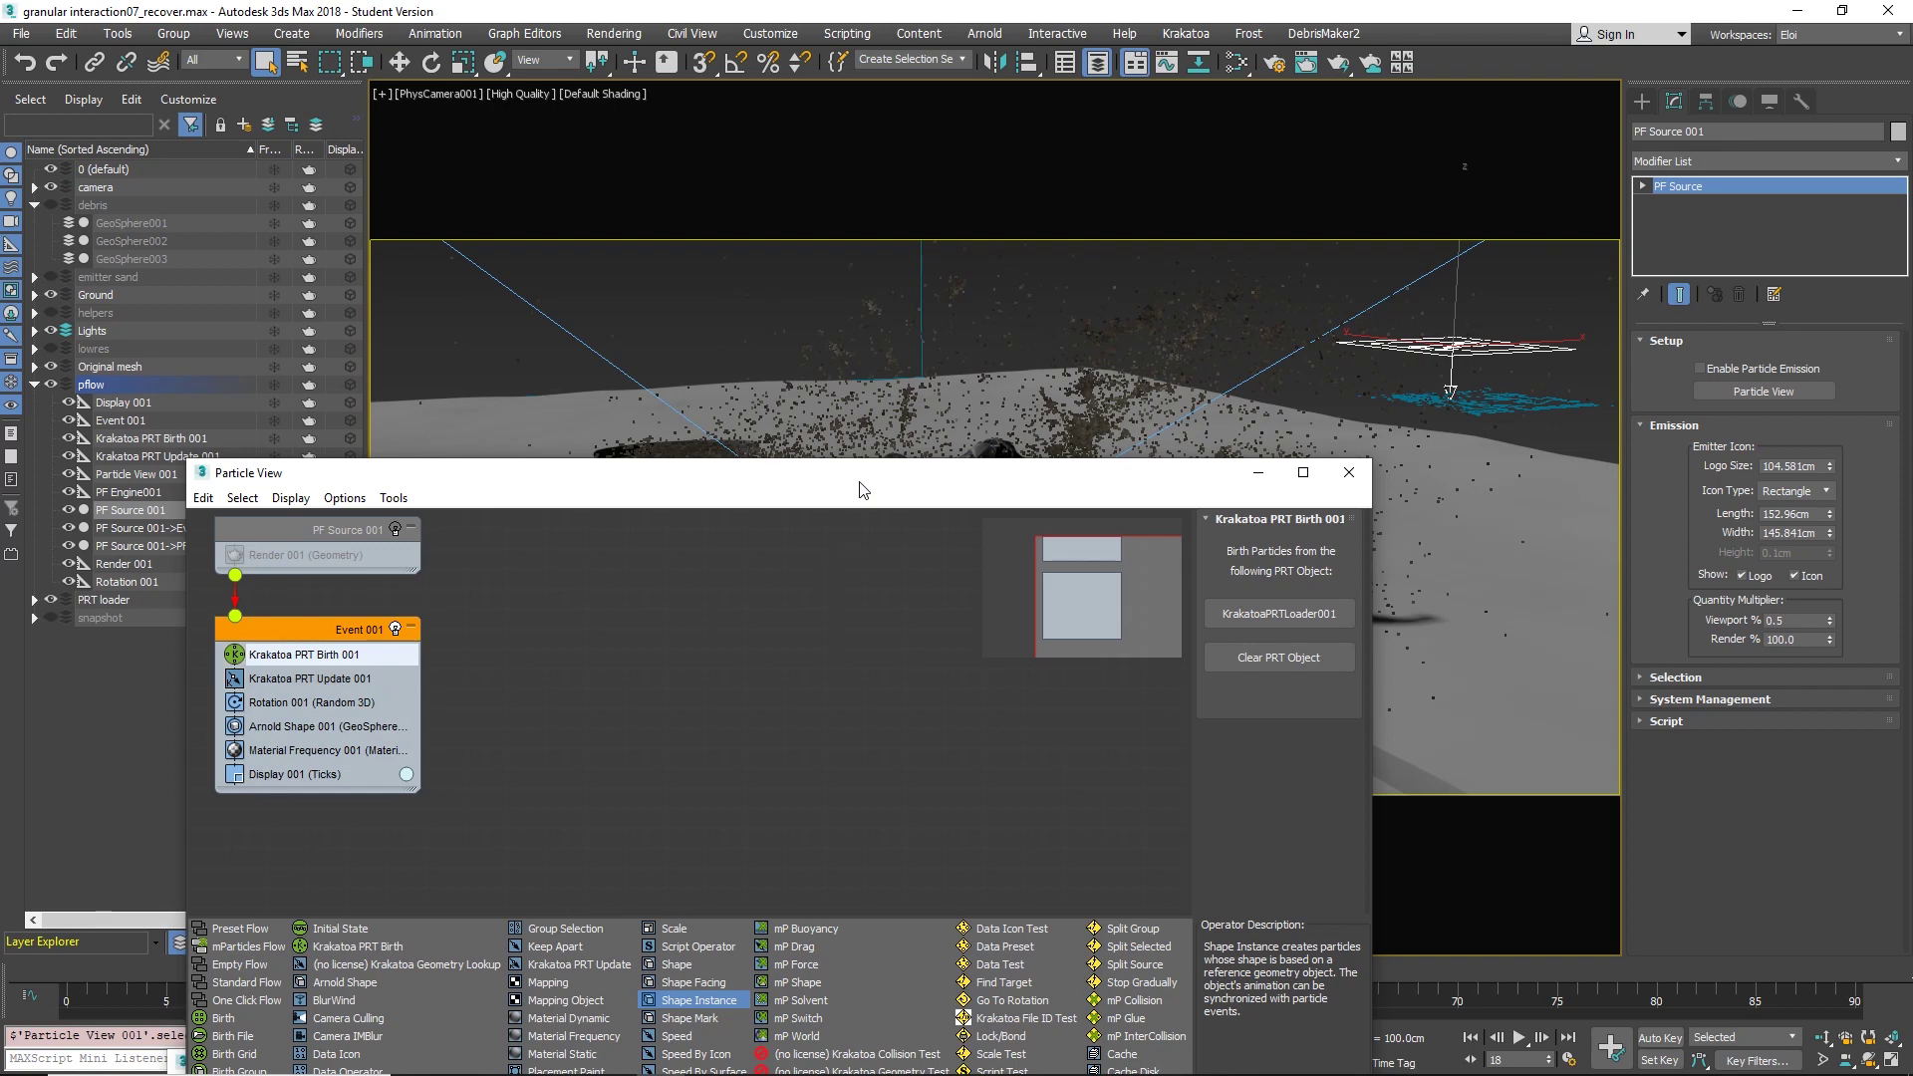
pyautogui.moveTo(860, 490); pyautogui.dragTo(782, 458)
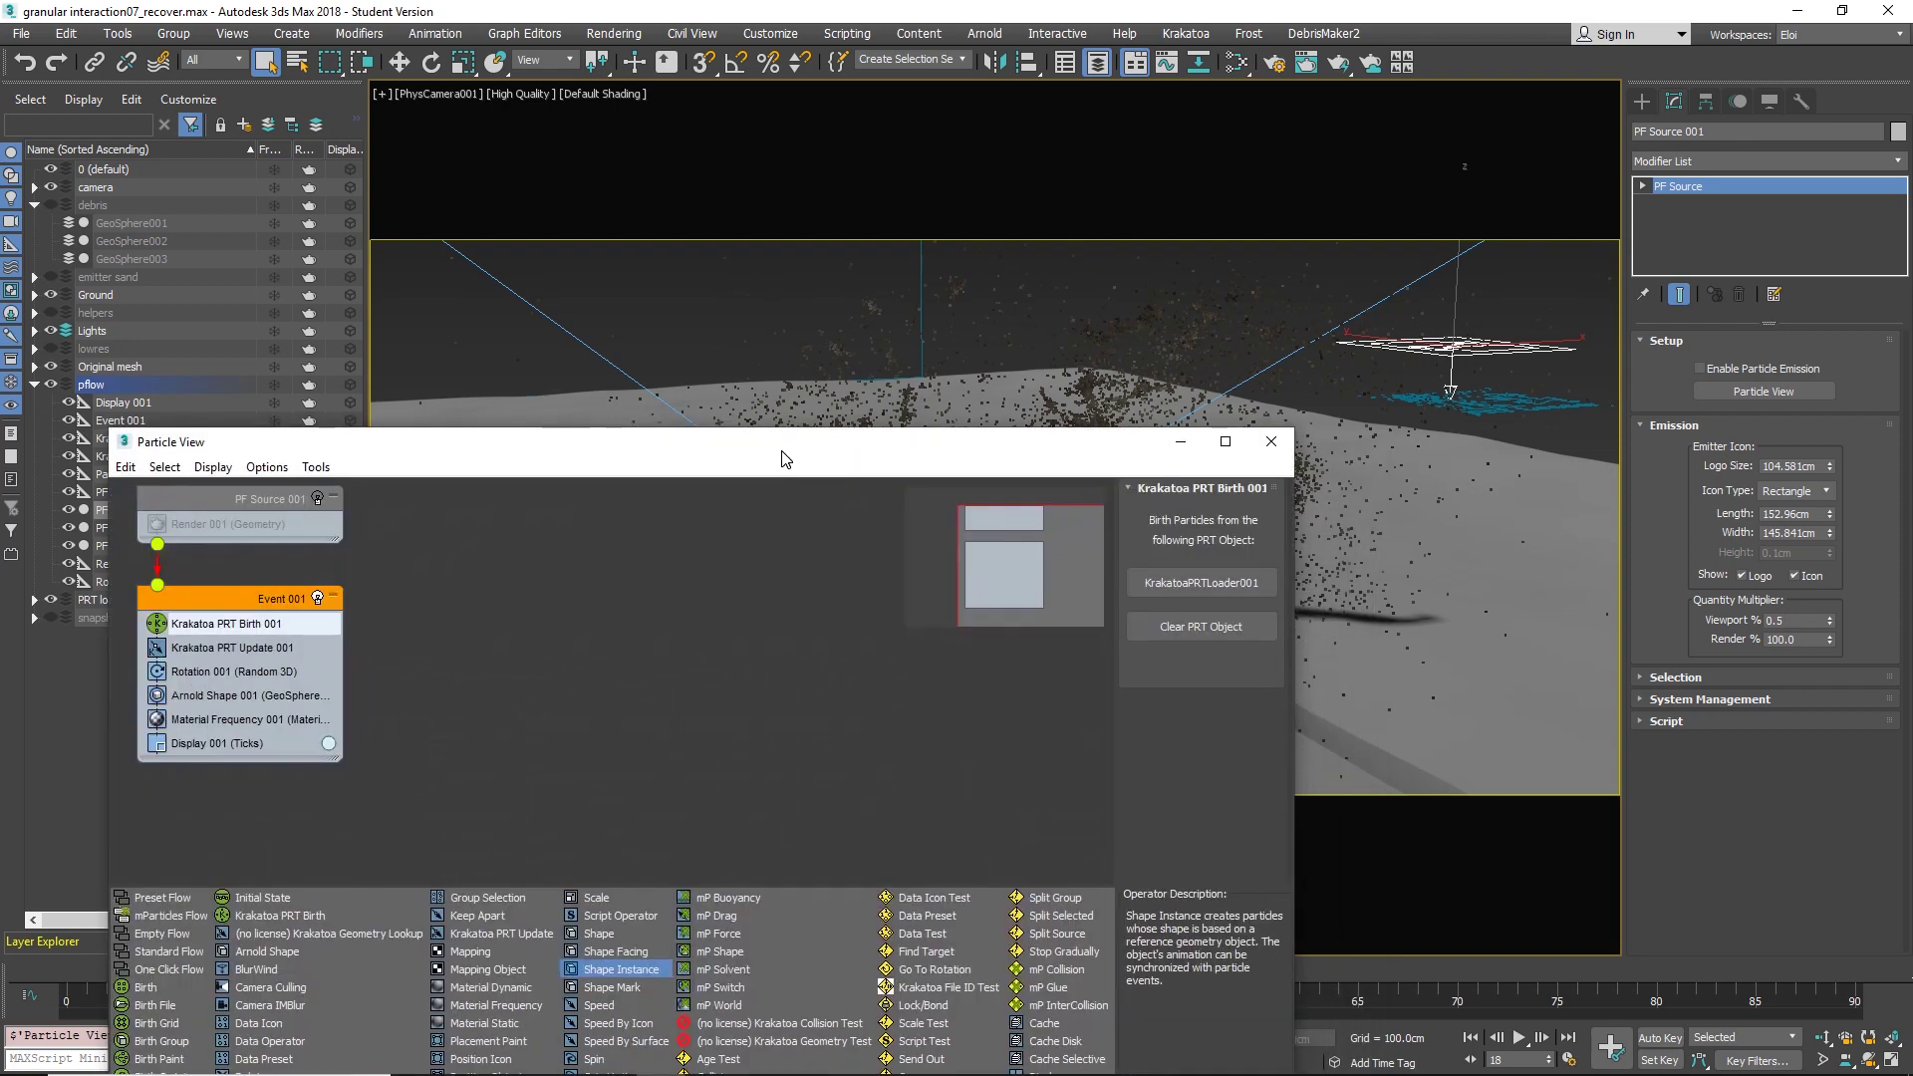